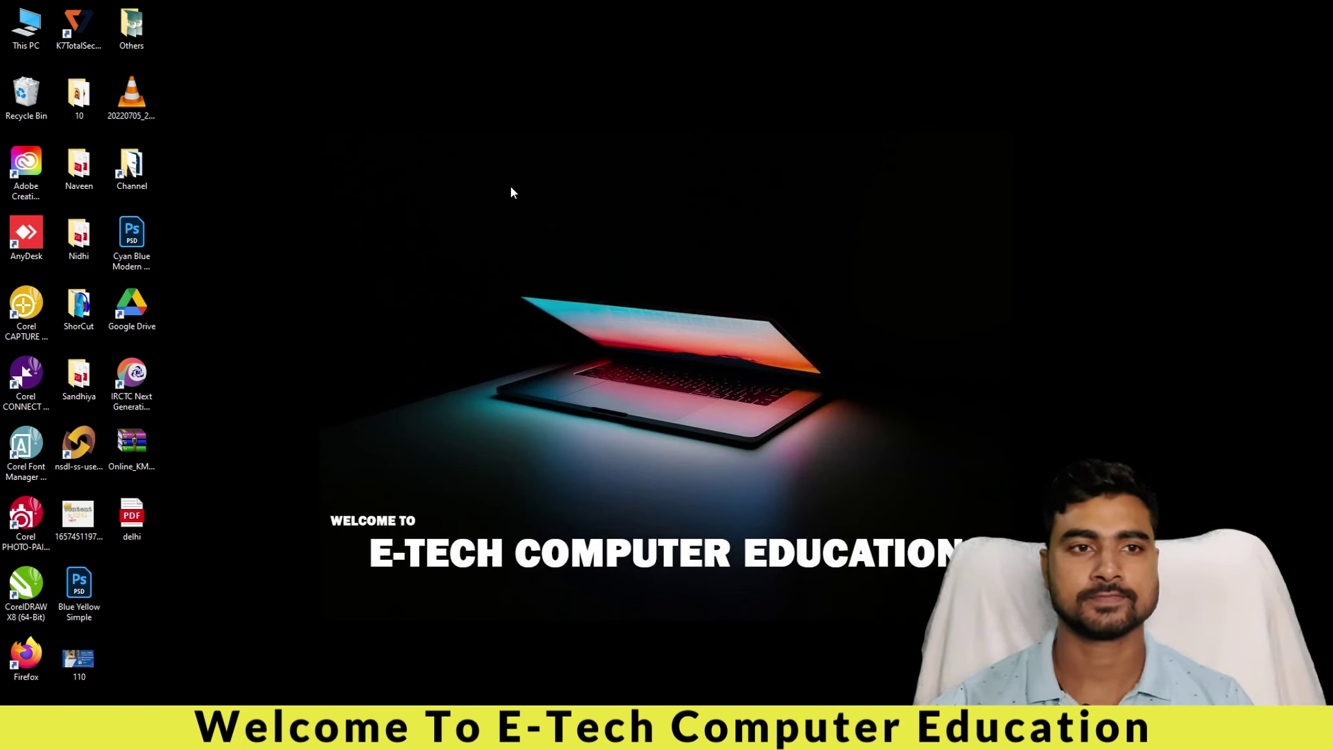
- Refresh the desktop several times from its right-click menu, then dismiss the menu
right_click(507, 186)
left_click(622, 227)
right_click(479, 185)
left_click(594, 228)
right_click(457, 197)
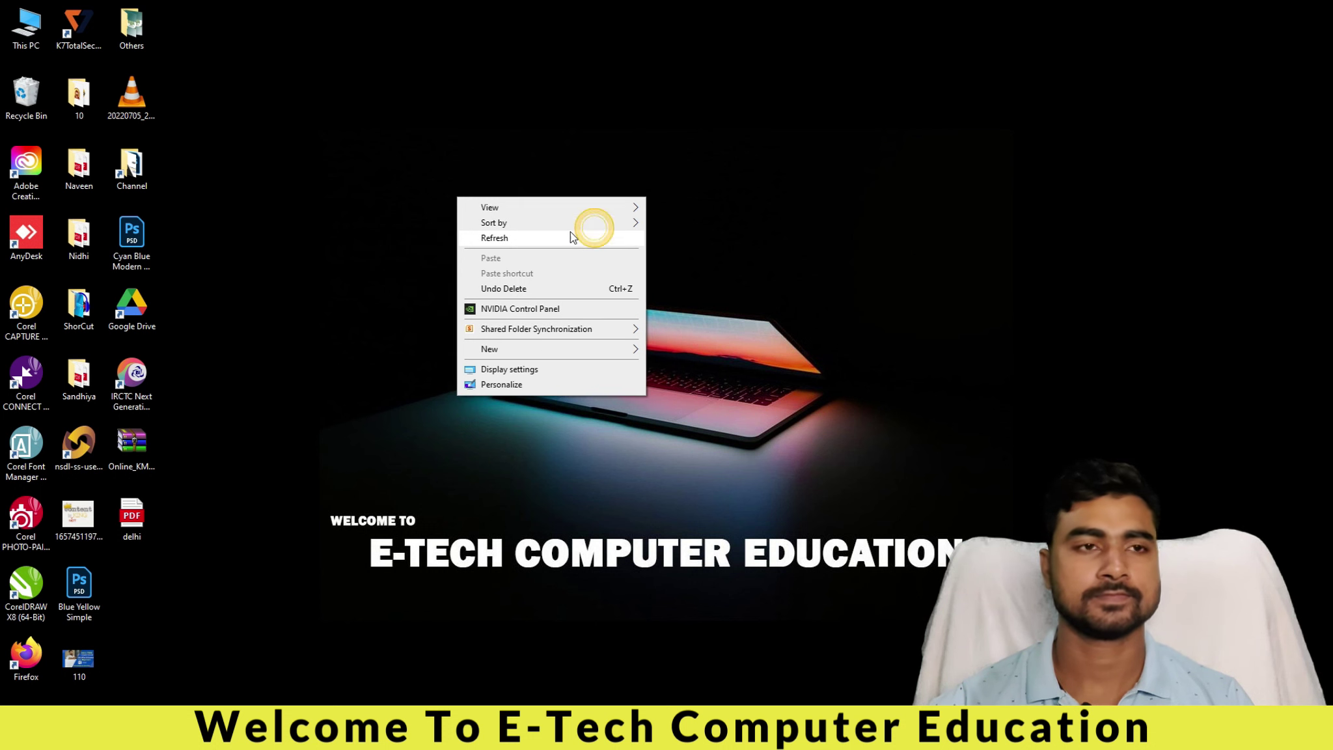
left_click(571, 234)
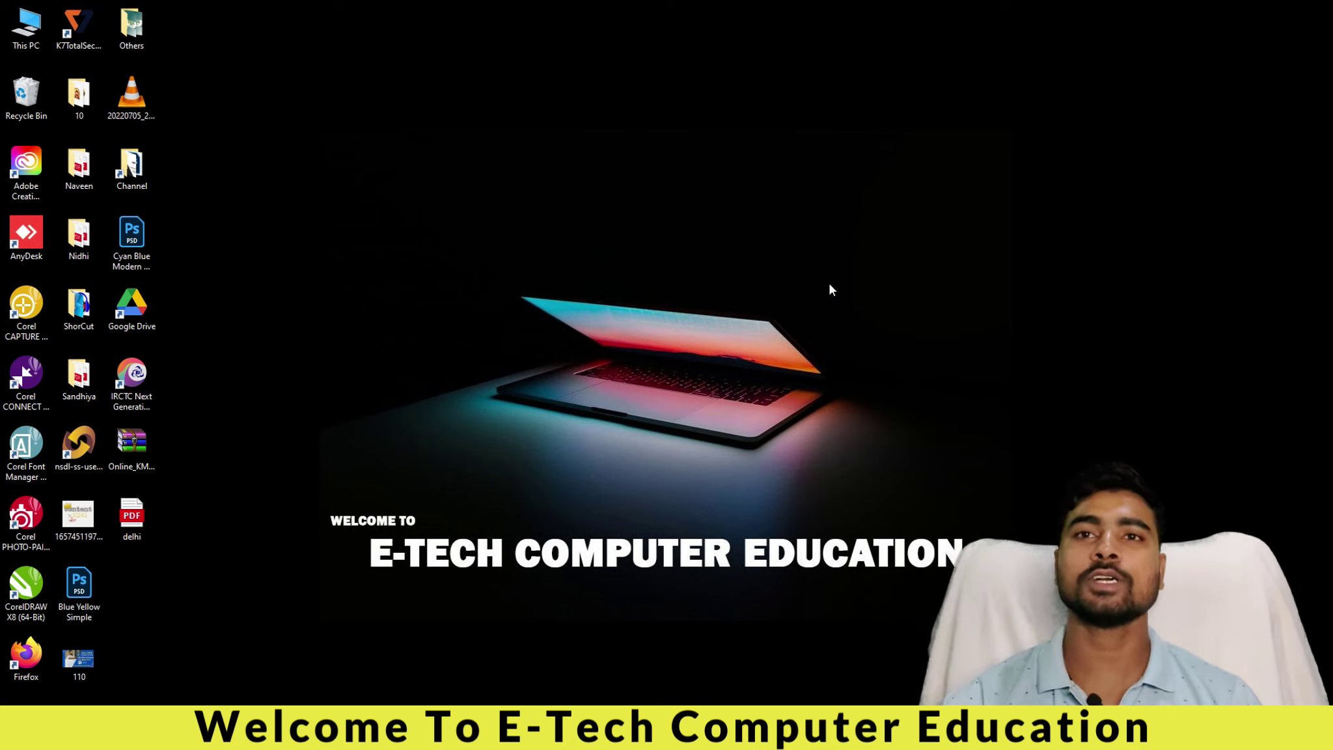
right_click(490, 206)
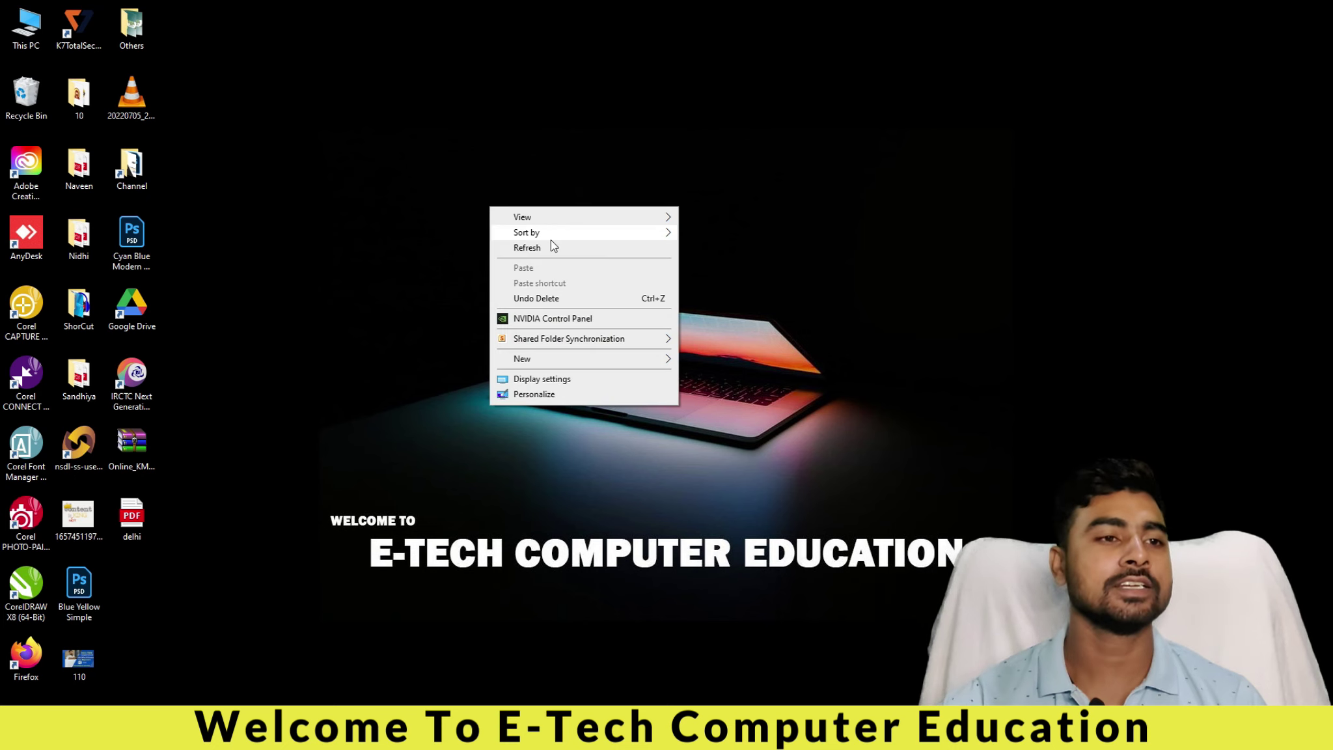
left_click(553, 244)
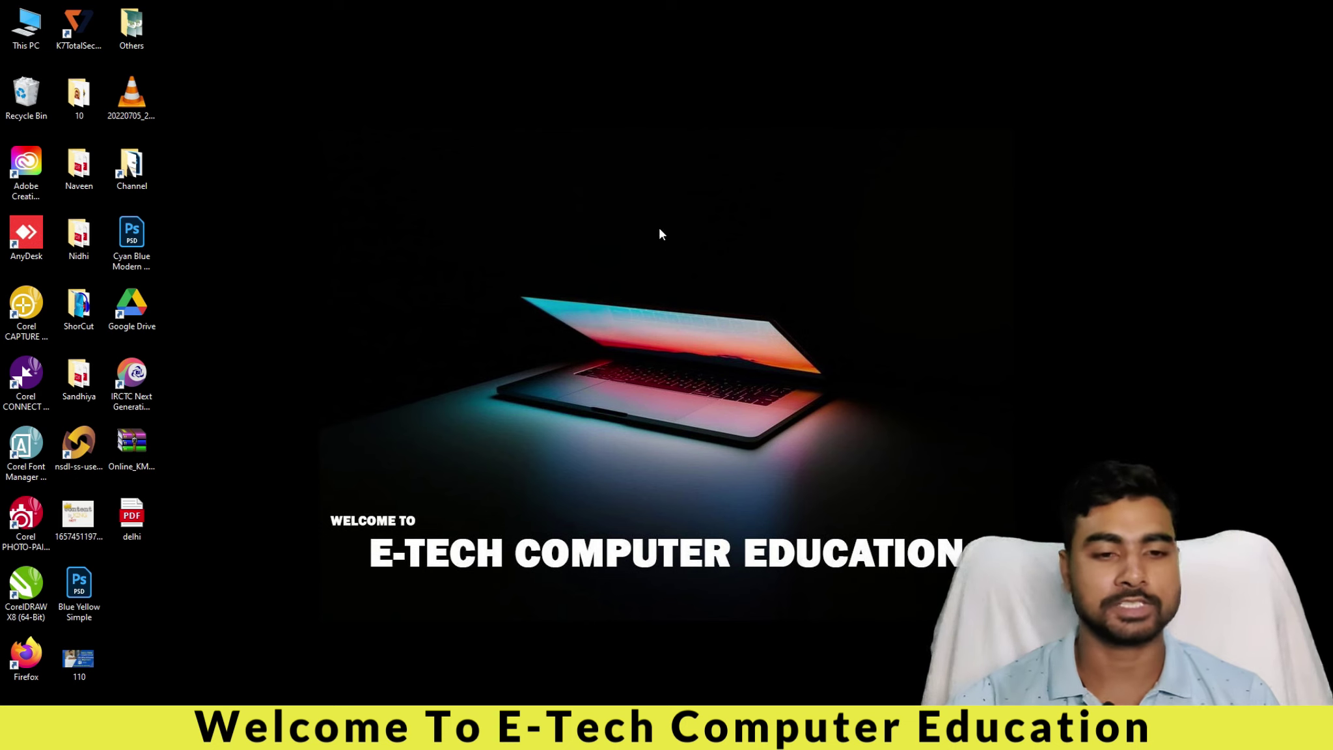
right_click(437, 196)
left_click(495, 240)
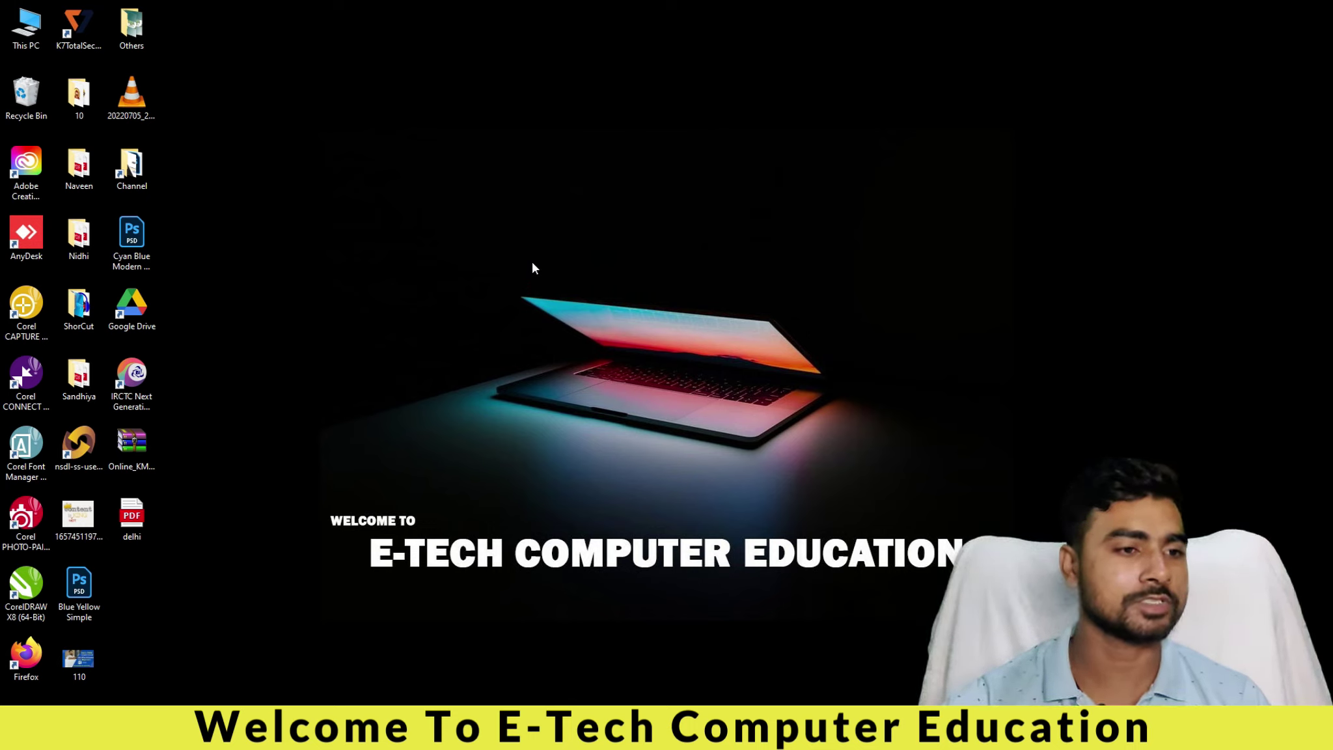
right_click(629, 332)
left_click(407, 217)
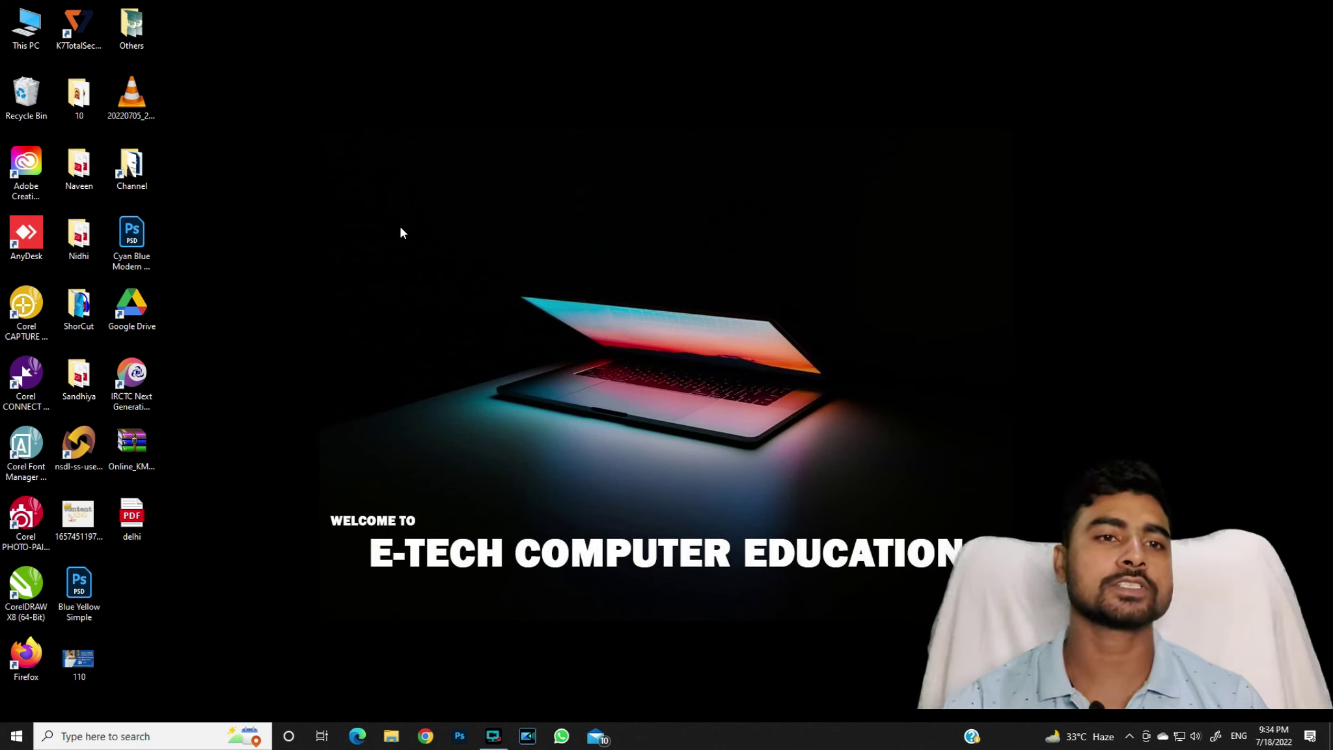
- Launch Excel with the Run prompt, glance at the File view, and return to the grid
key("super+r")
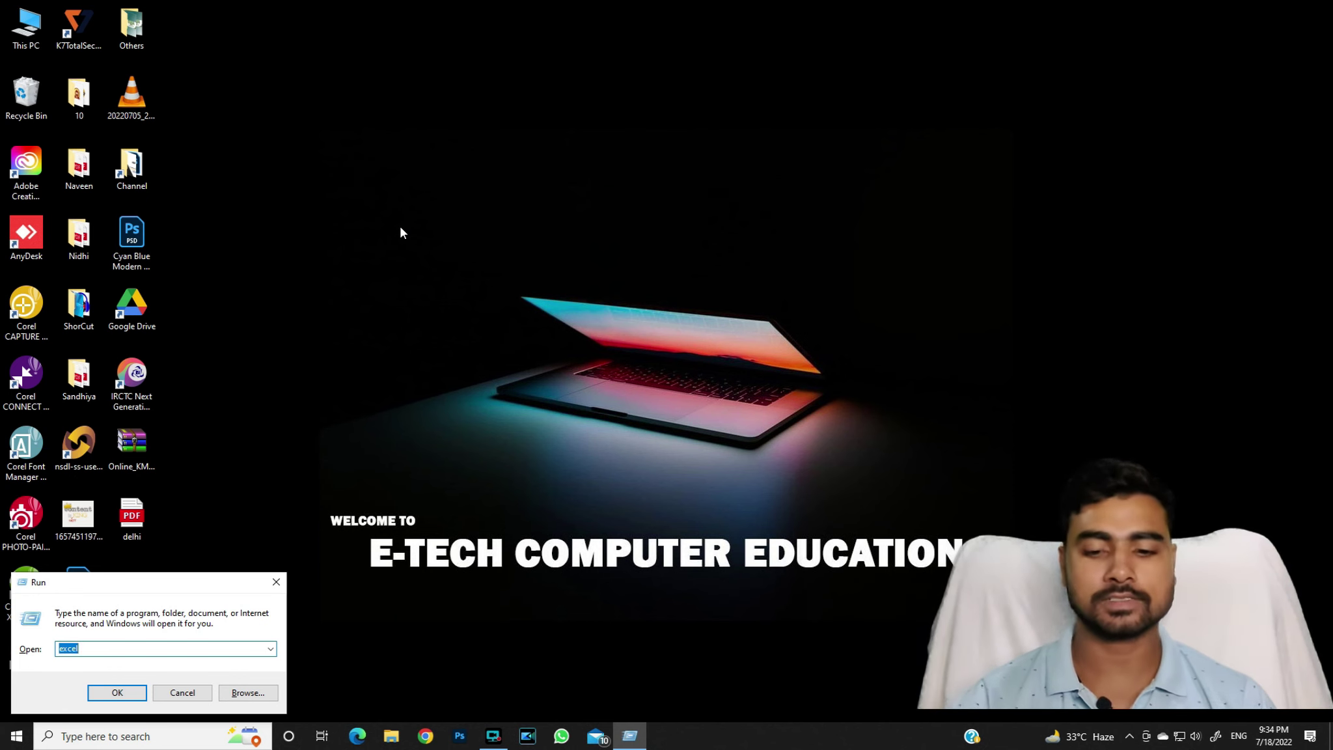
key("Return")
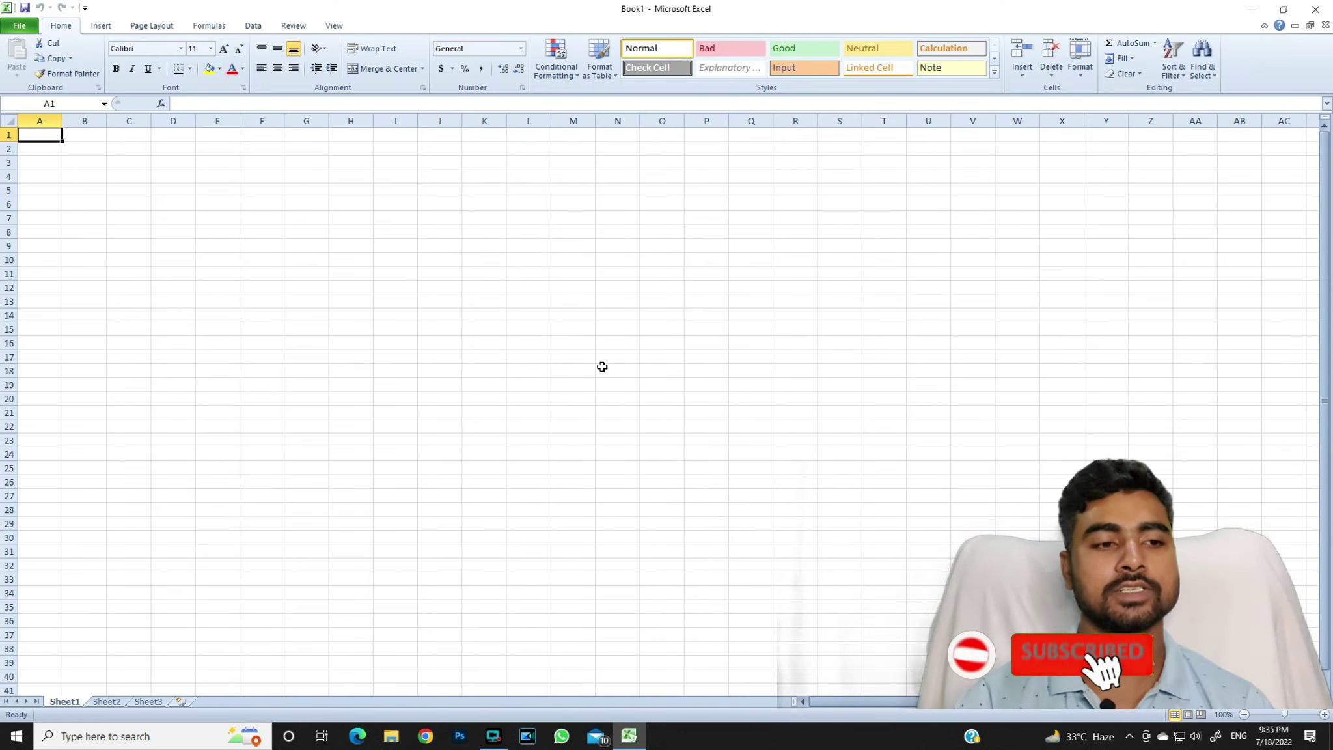
left_click(20, 25)
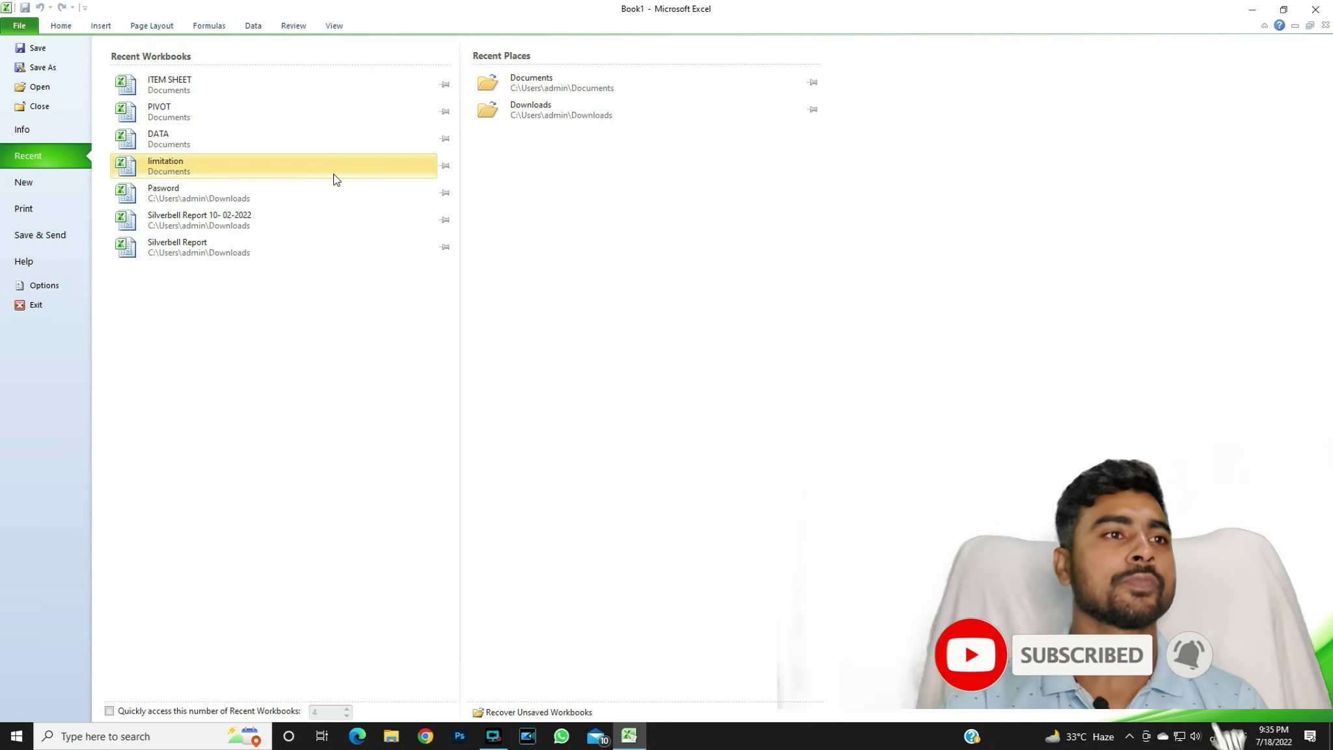
key("Escape")
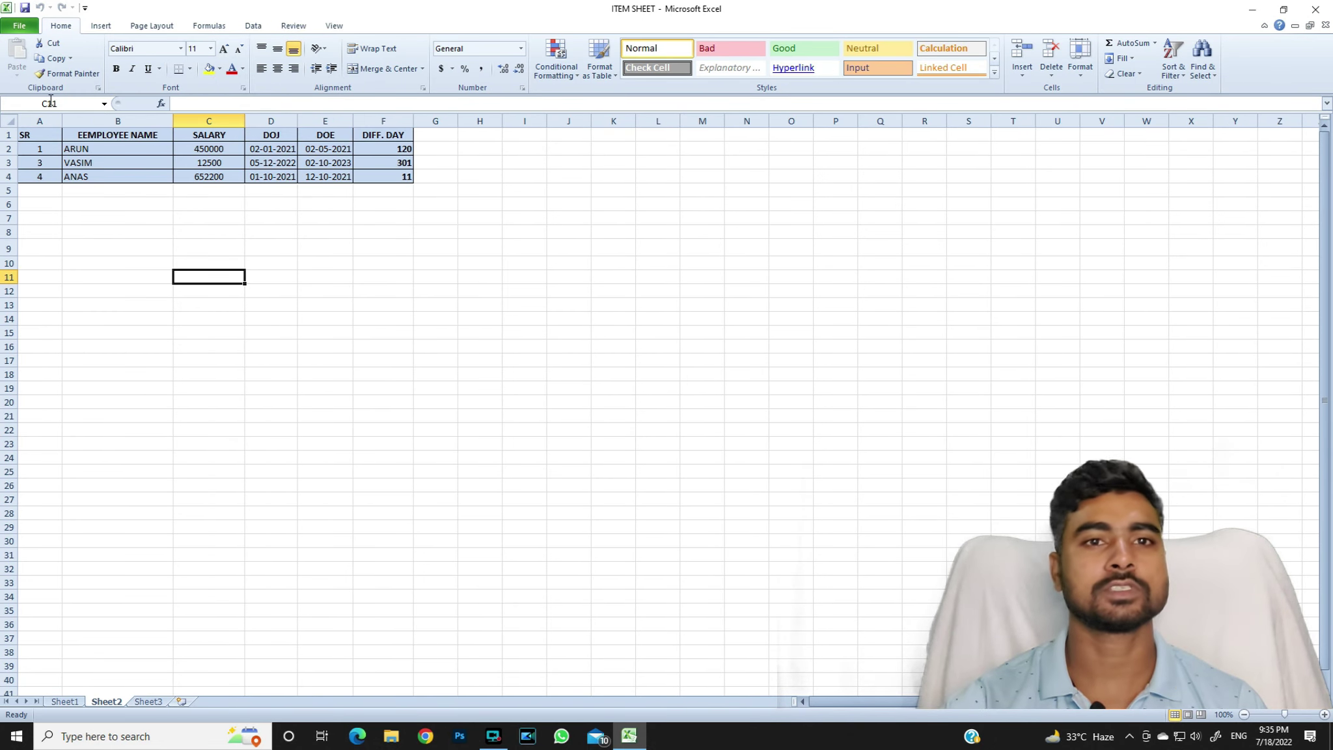
key("alt+f")
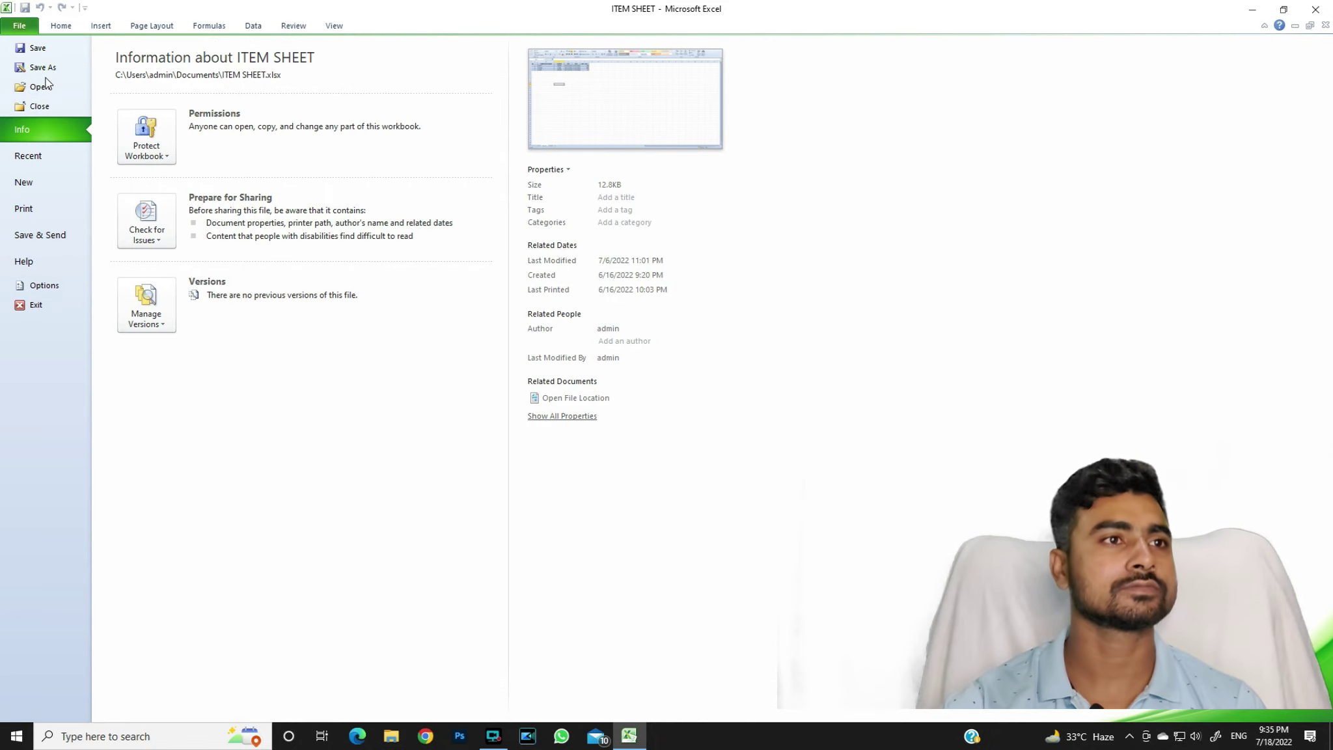
left_click(27, 29)
left_click(25, 29)
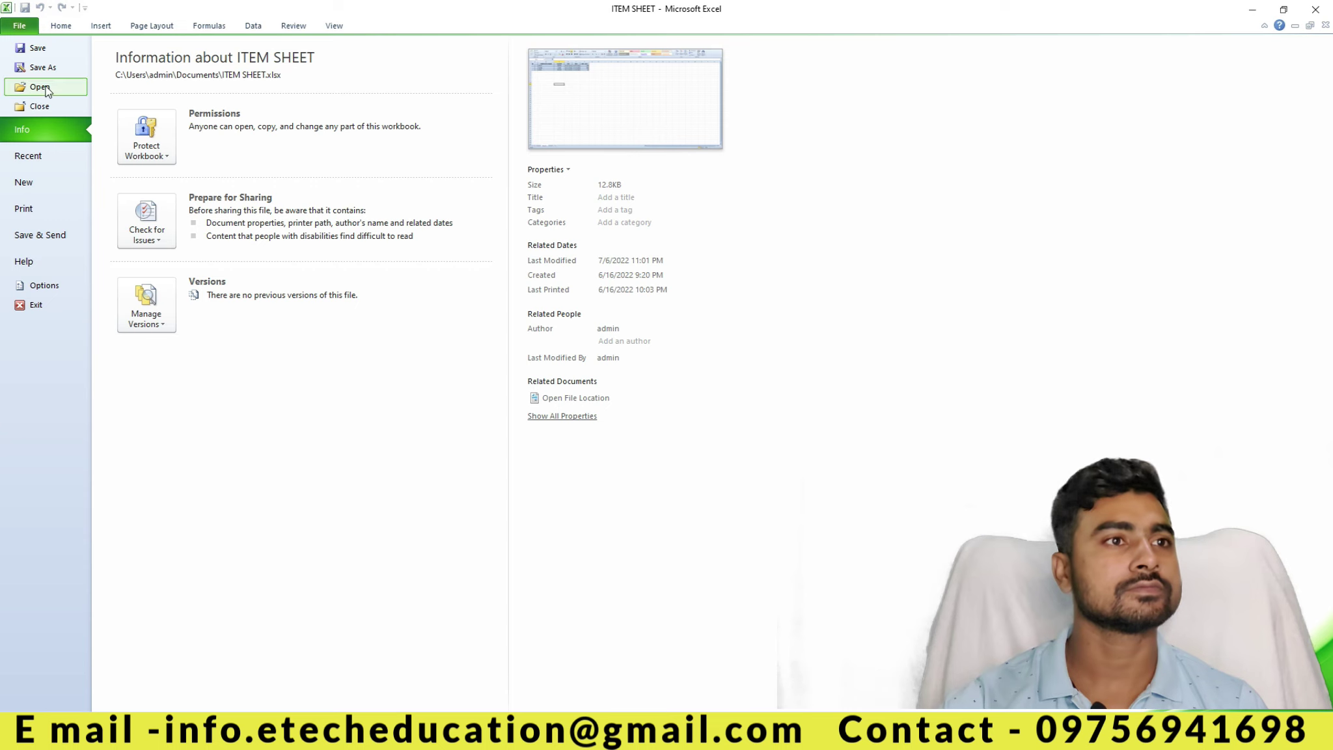
key("Escape")
- Open the ITEM SHEET workbook from Documents and select cell E6
key("ctrl+o")
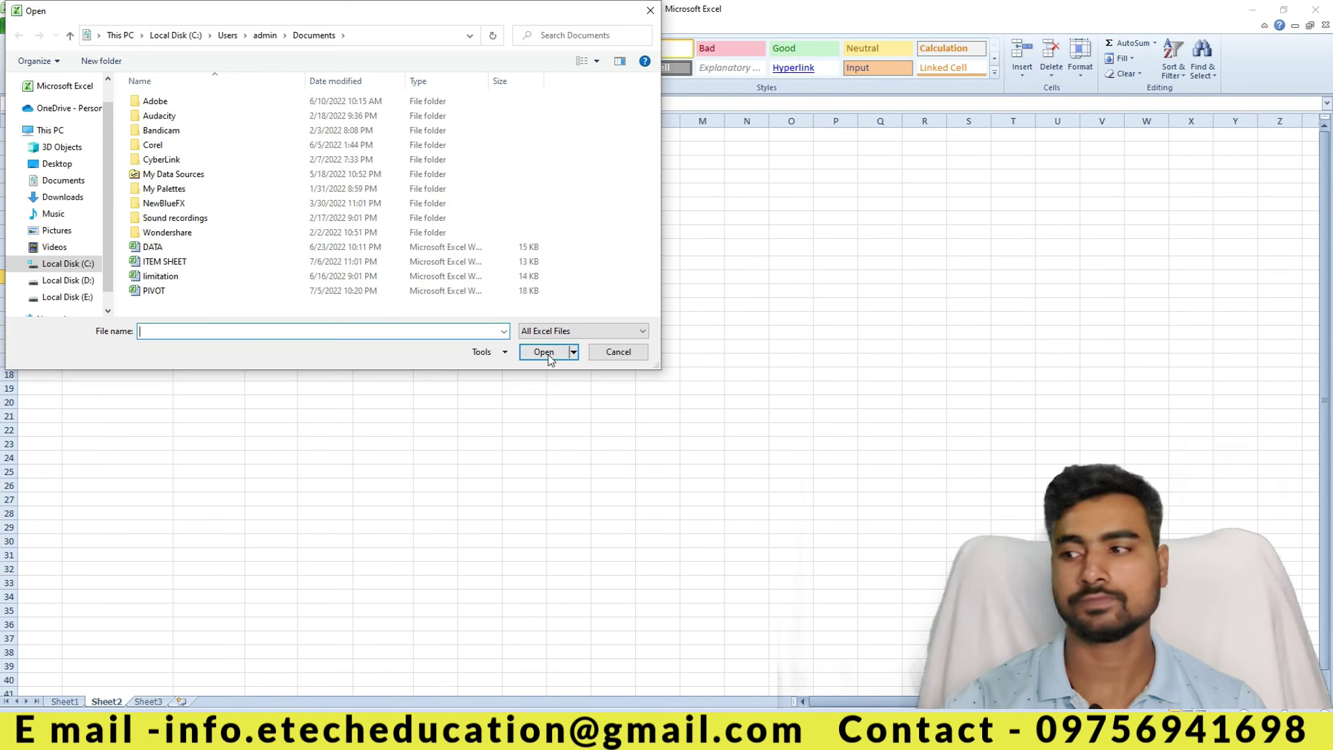
left_click(174, 277)
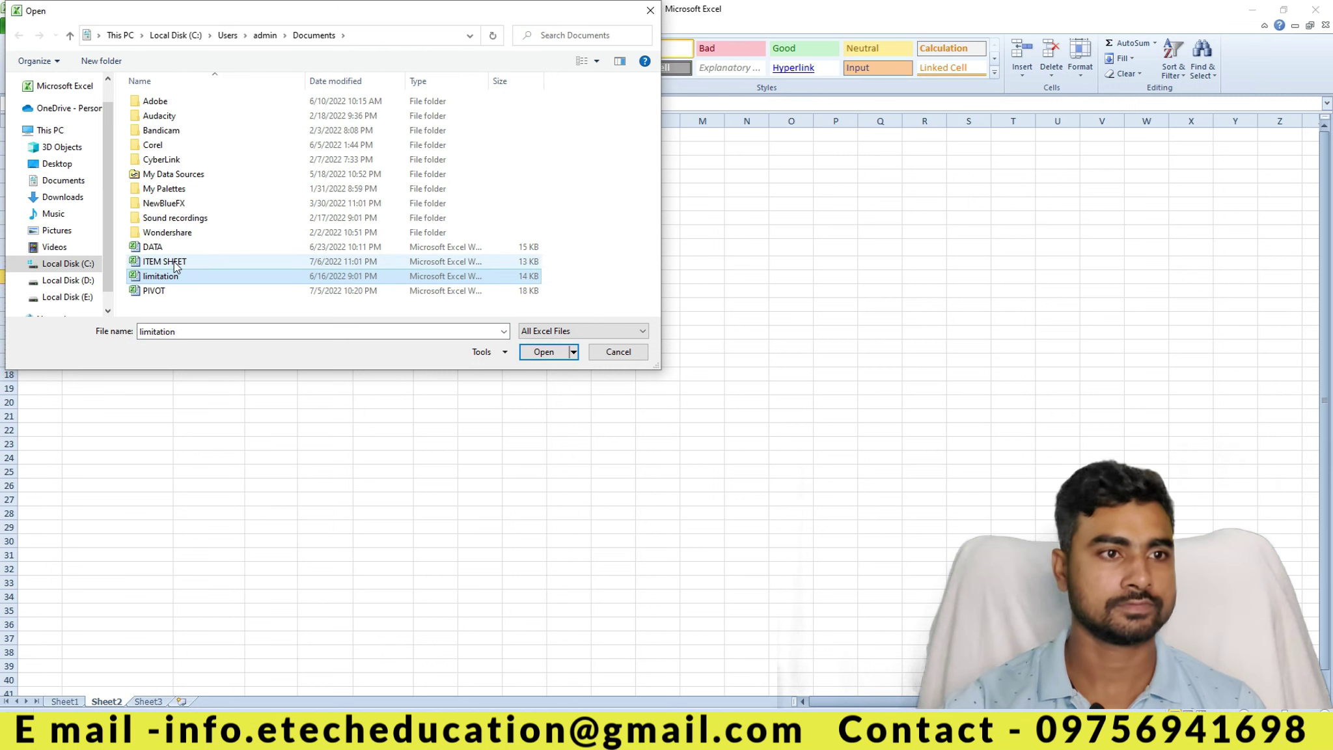
double_click(171, 262)
left_click(365, 216)
left_click(350, 207)
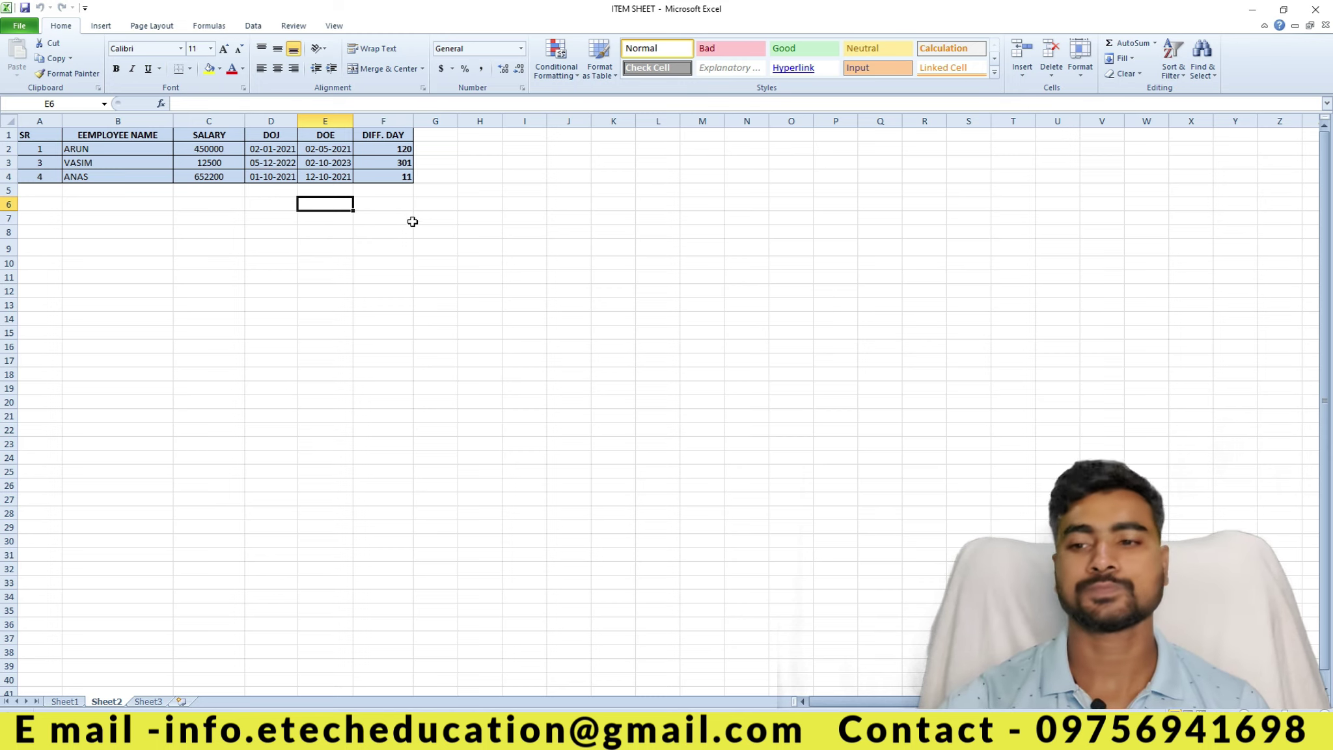
left_click(101, 25)
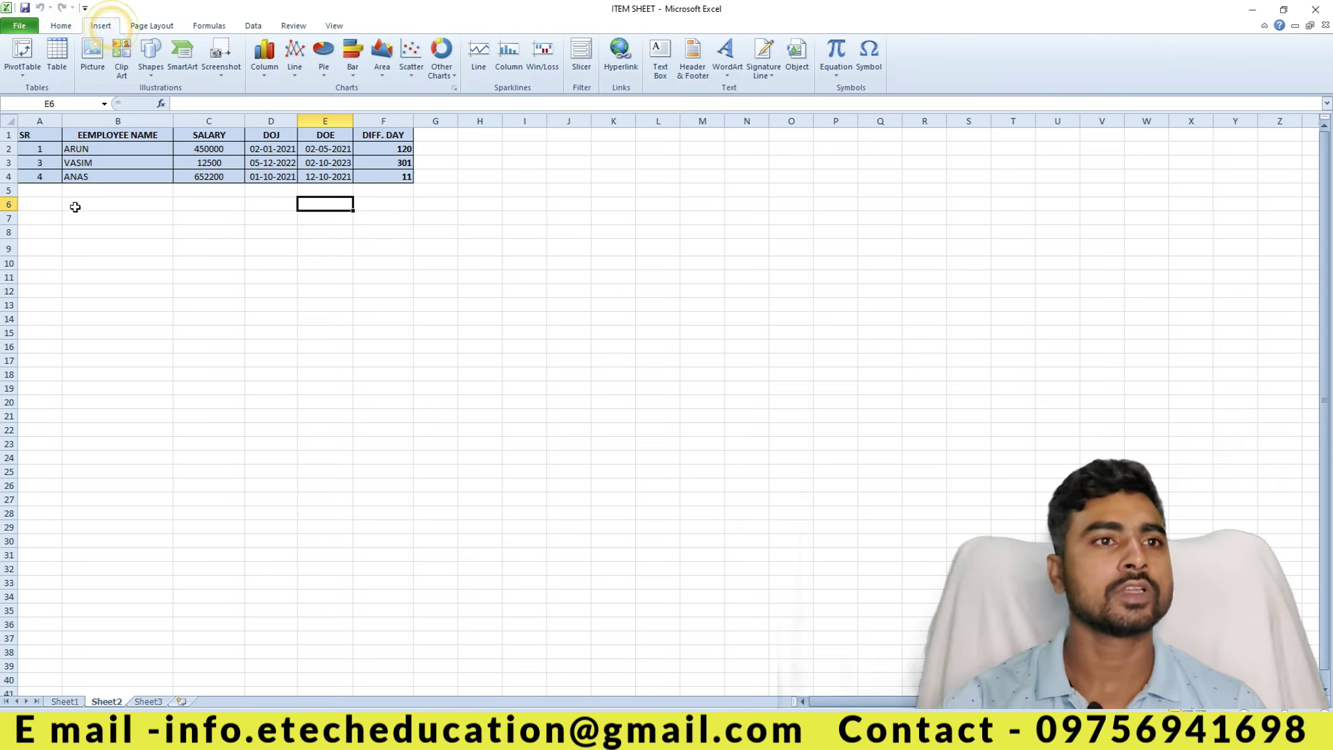
left_click(385, 249)
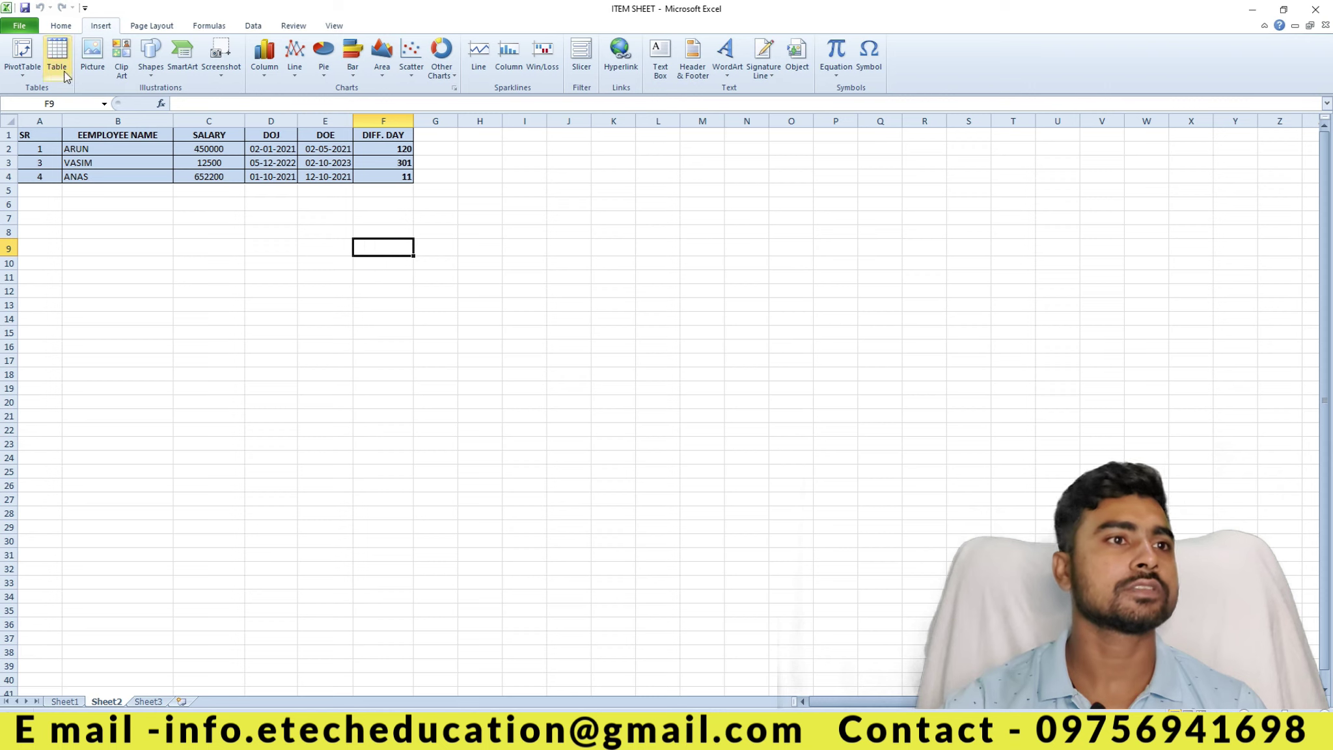
left_click_drag(124, 191, 503, 346)
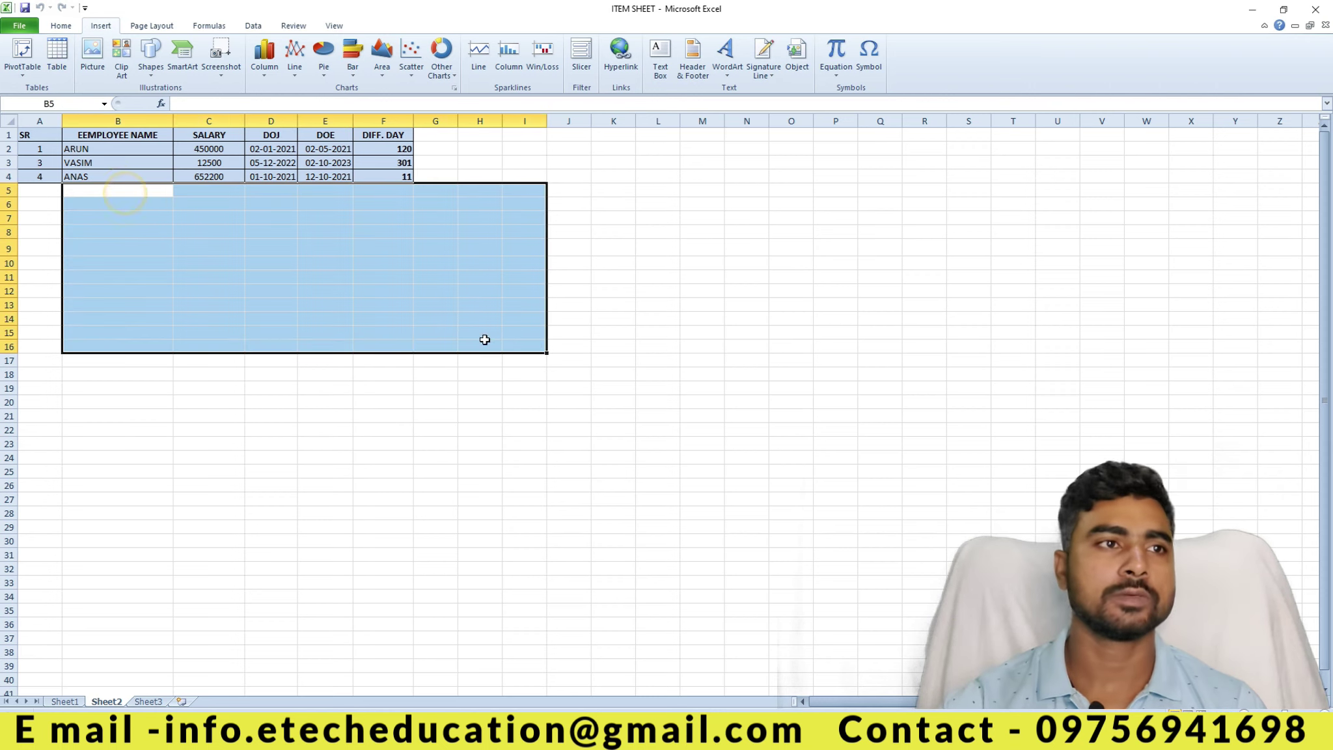
left_click(57, 65)
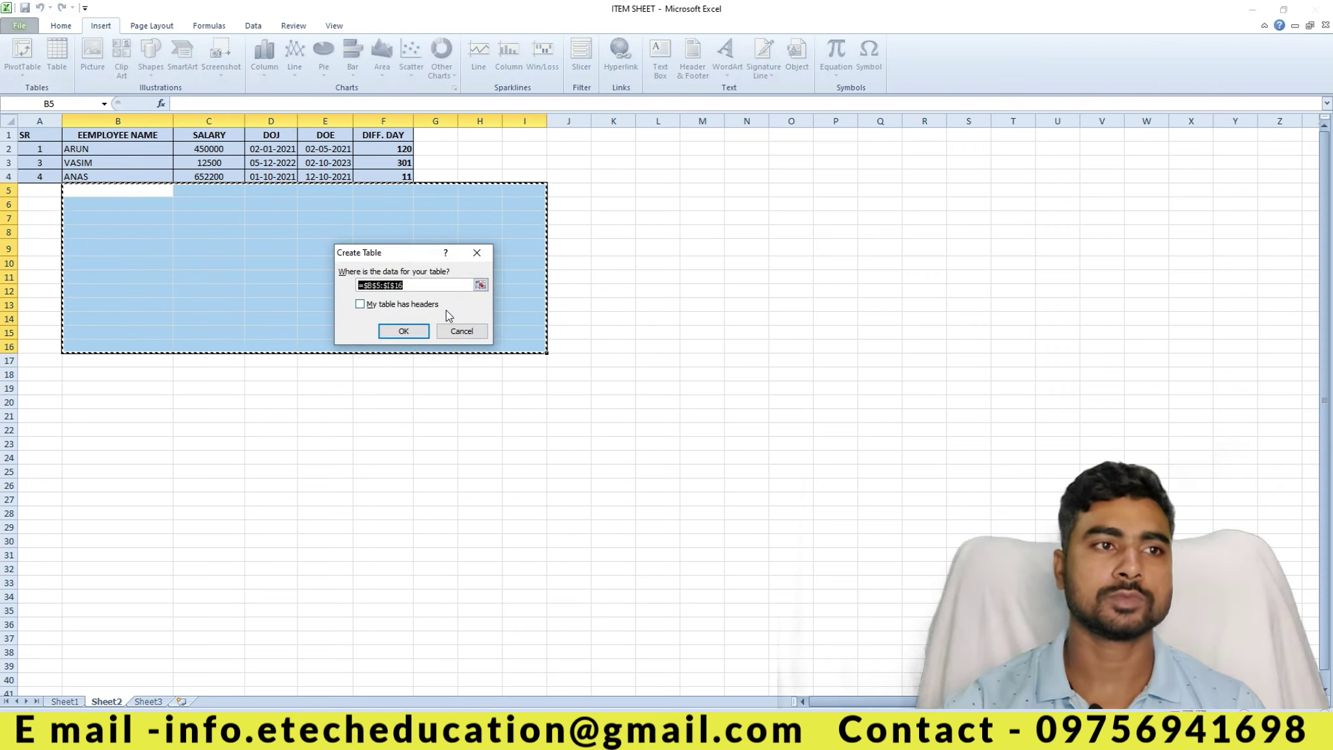
left_click(394, 331)
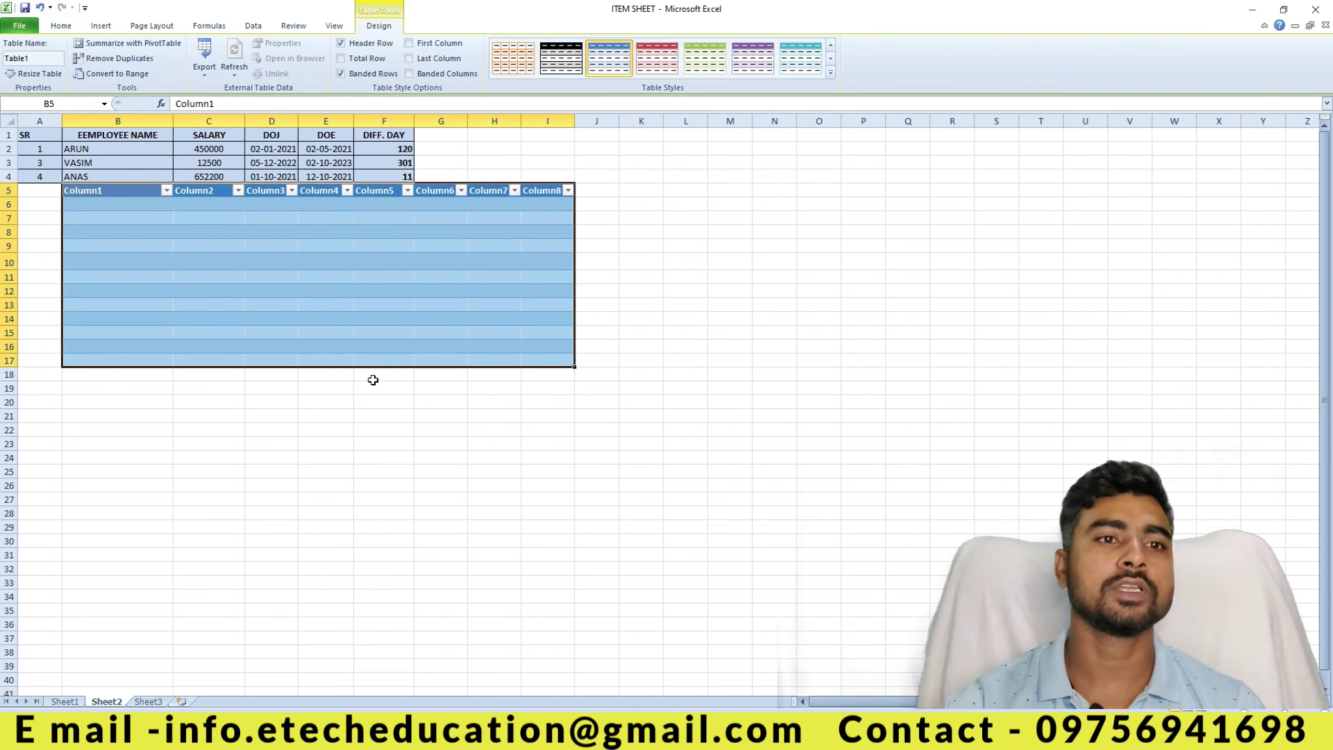
key("ctrl+z")
left_click(215, 247)
left_click_drag(26, 135, 386, 180)
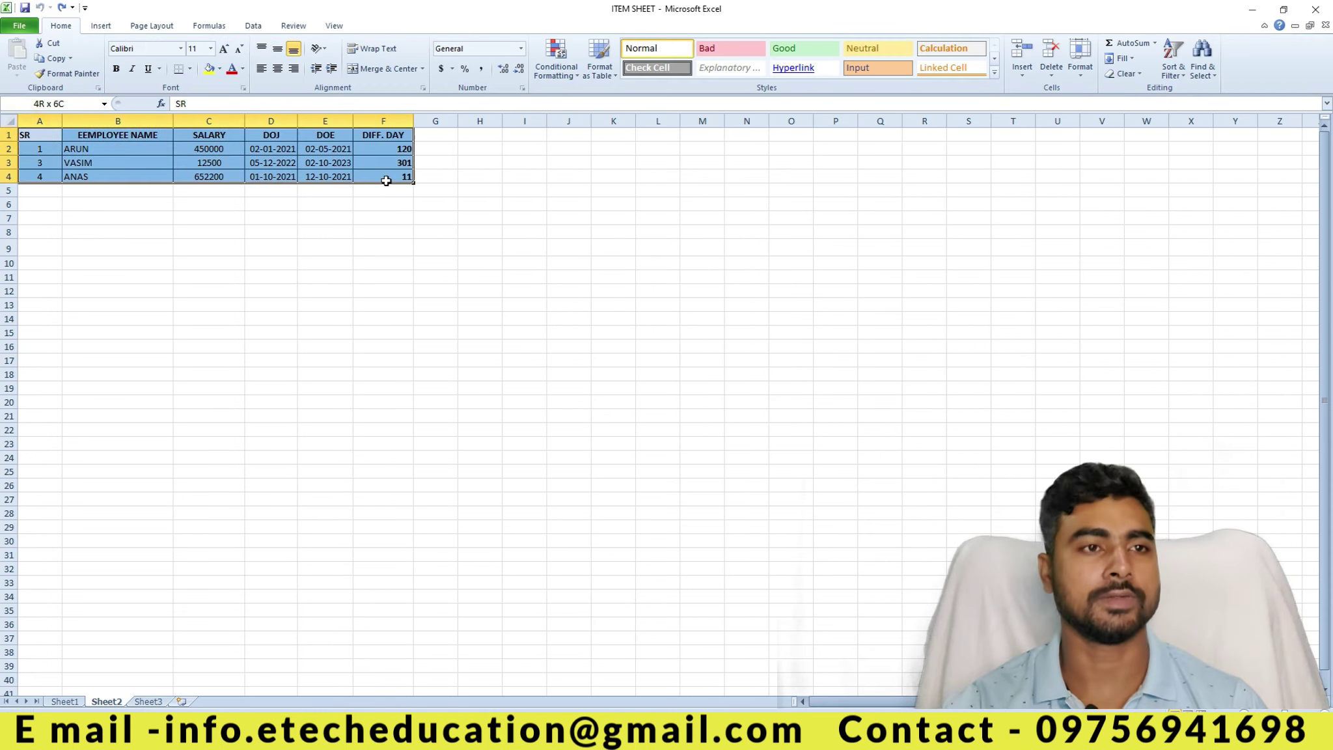
left_click(101, 26)
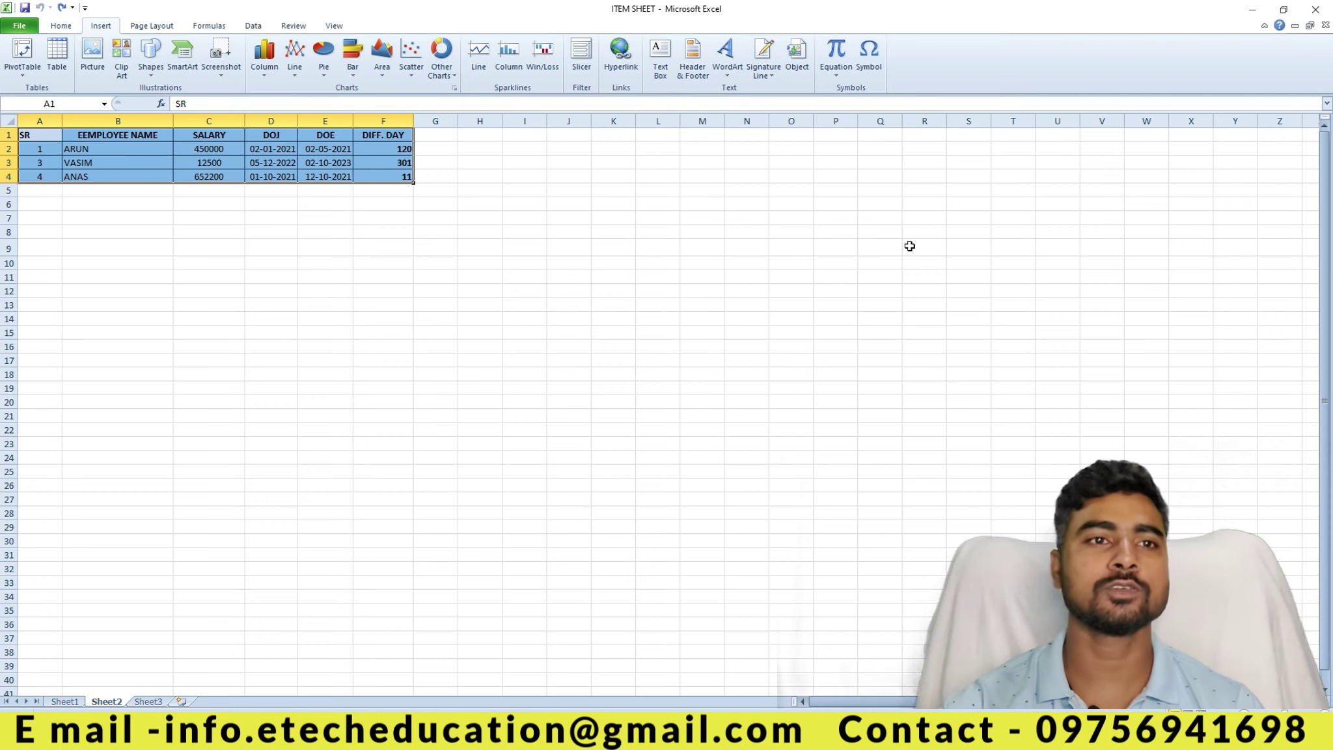
left_click_drag(567, 190, 1030, 513)
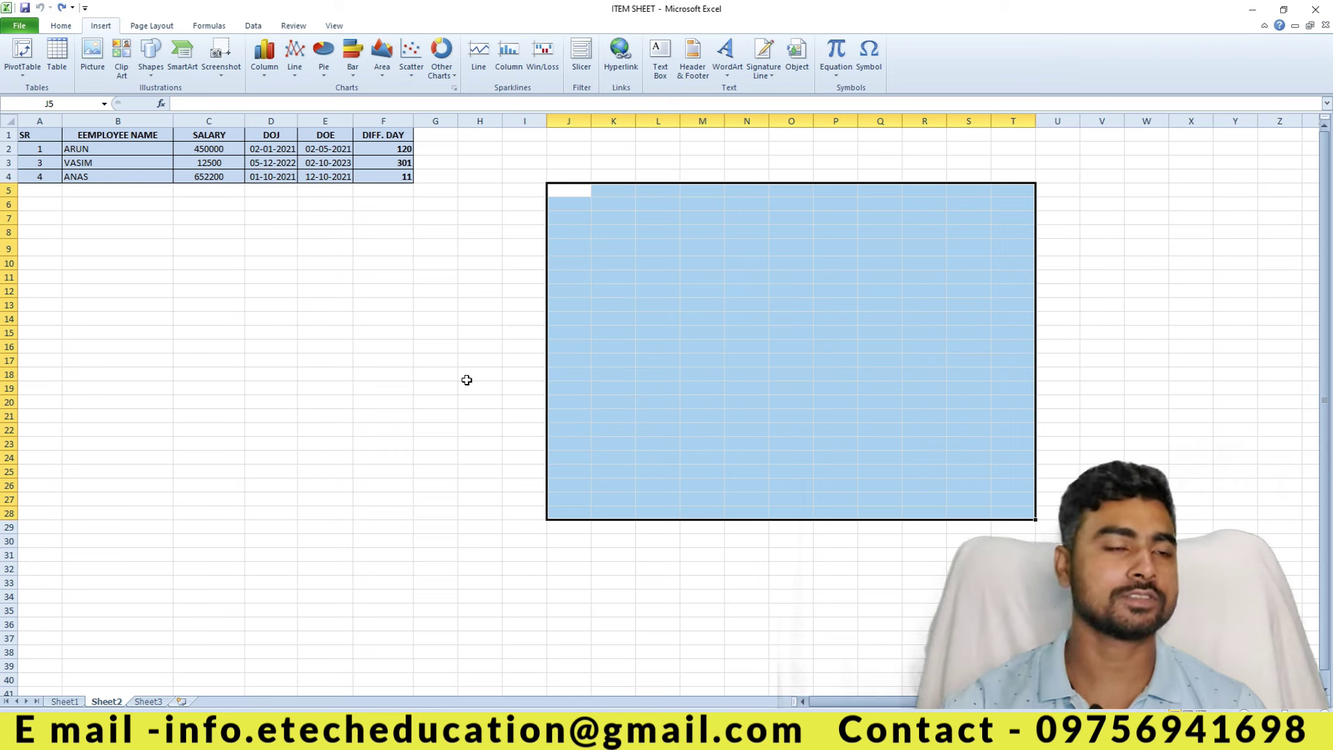
left_click(343, 356)
left_click_drag(26, 134, 404, 178)
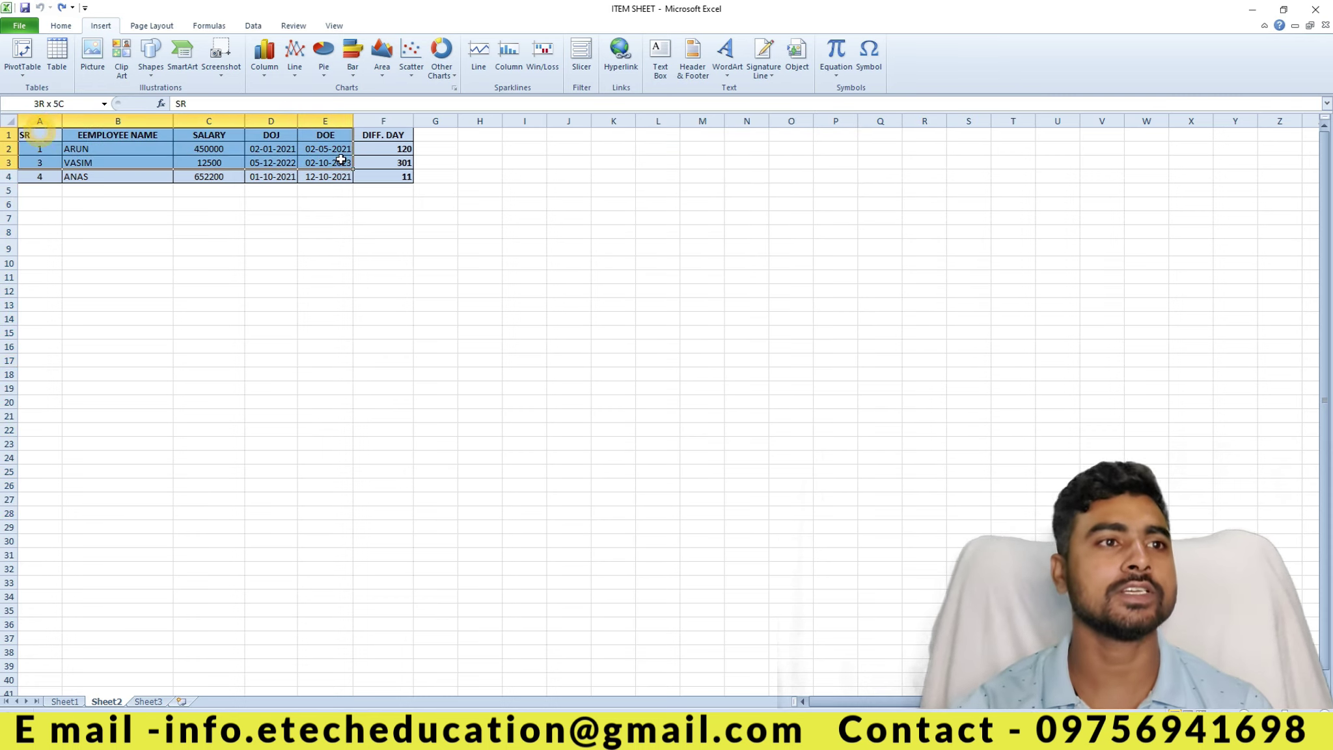
left_click(468, 264)
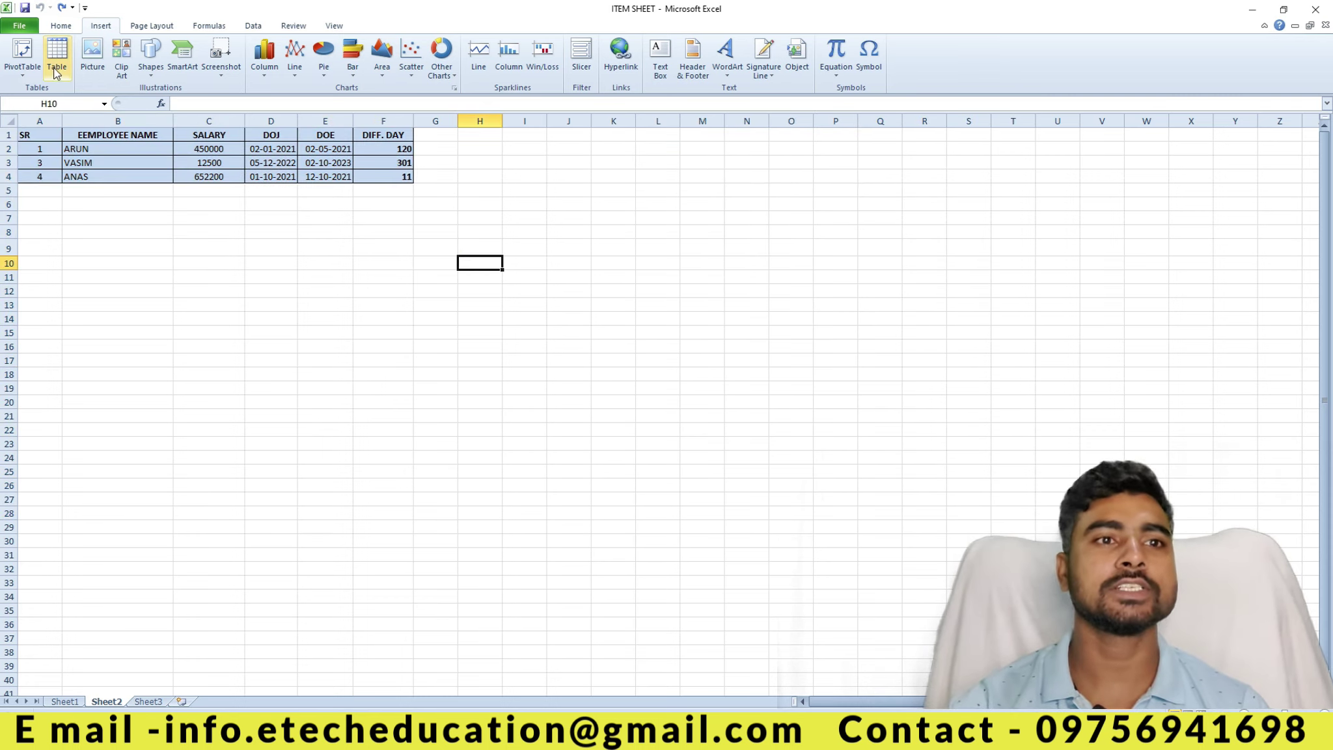
left_click_drag(50, 138, 373, 176)
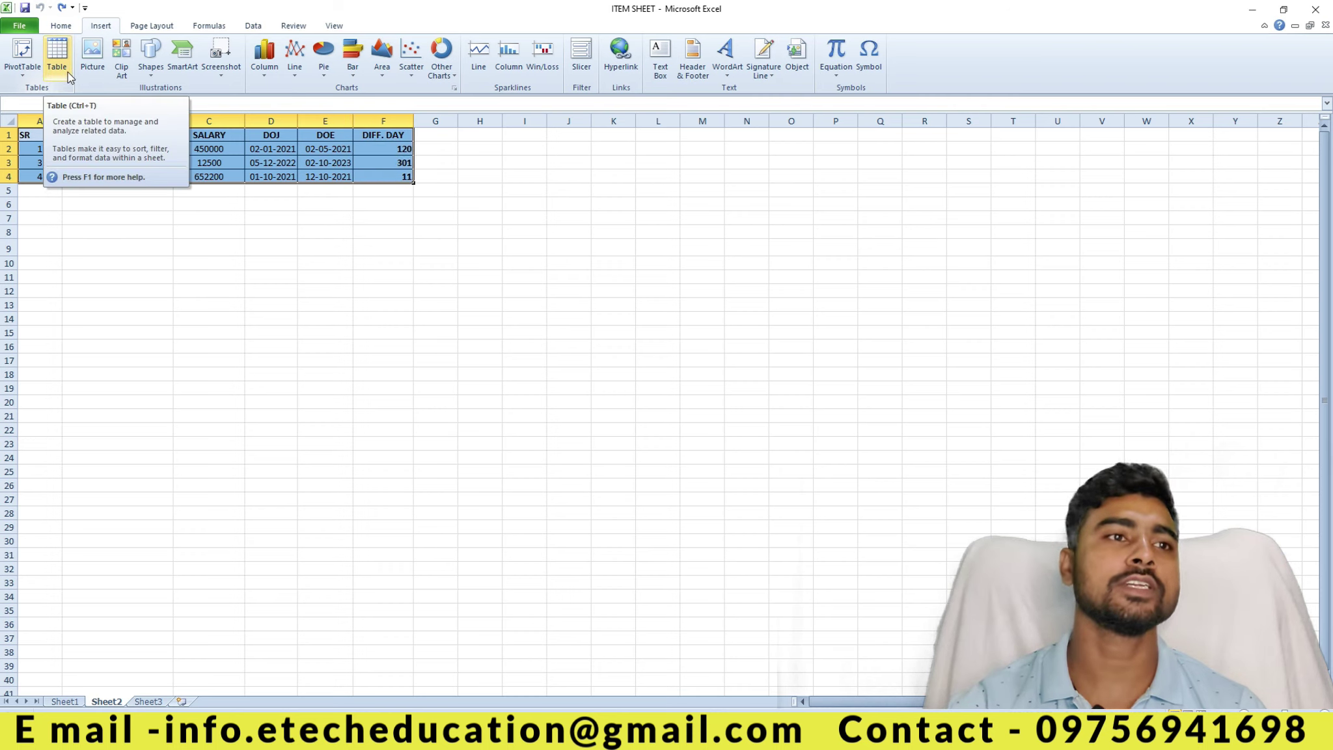
key("ctrl+t")
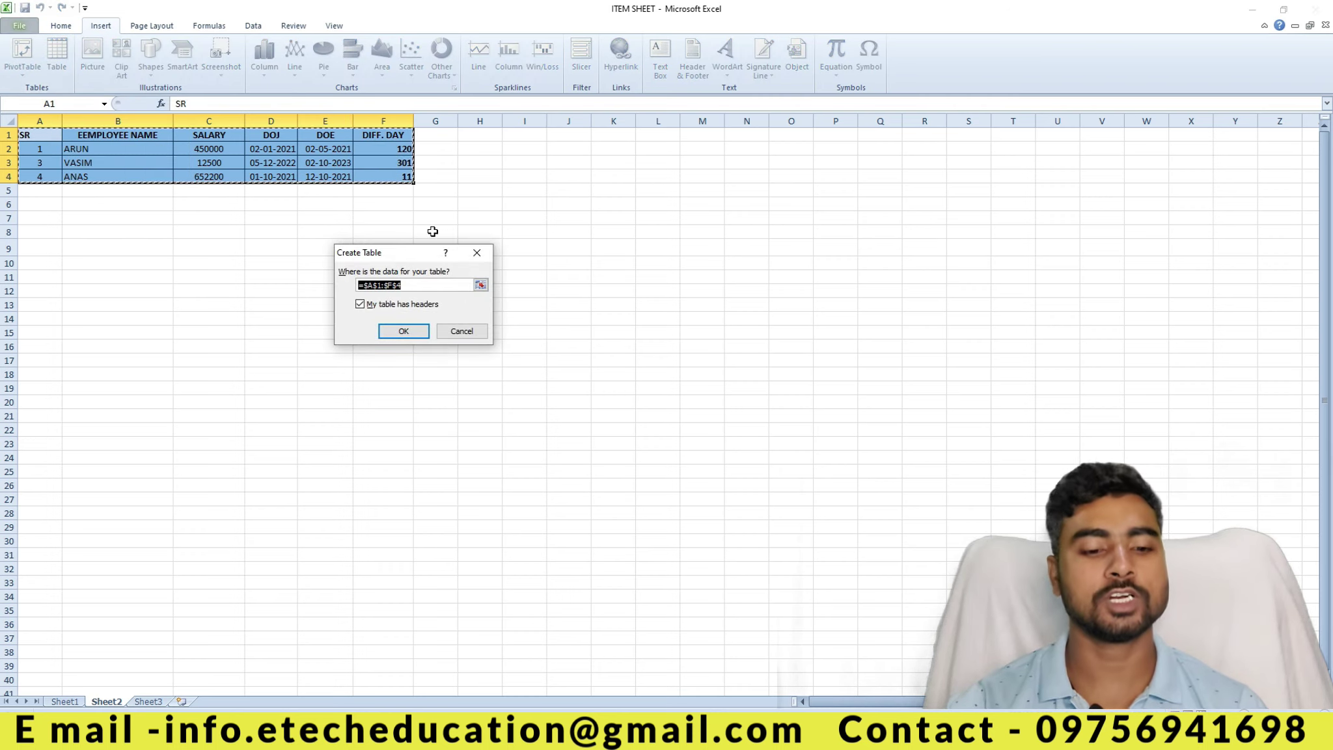
left_click(414, 334)
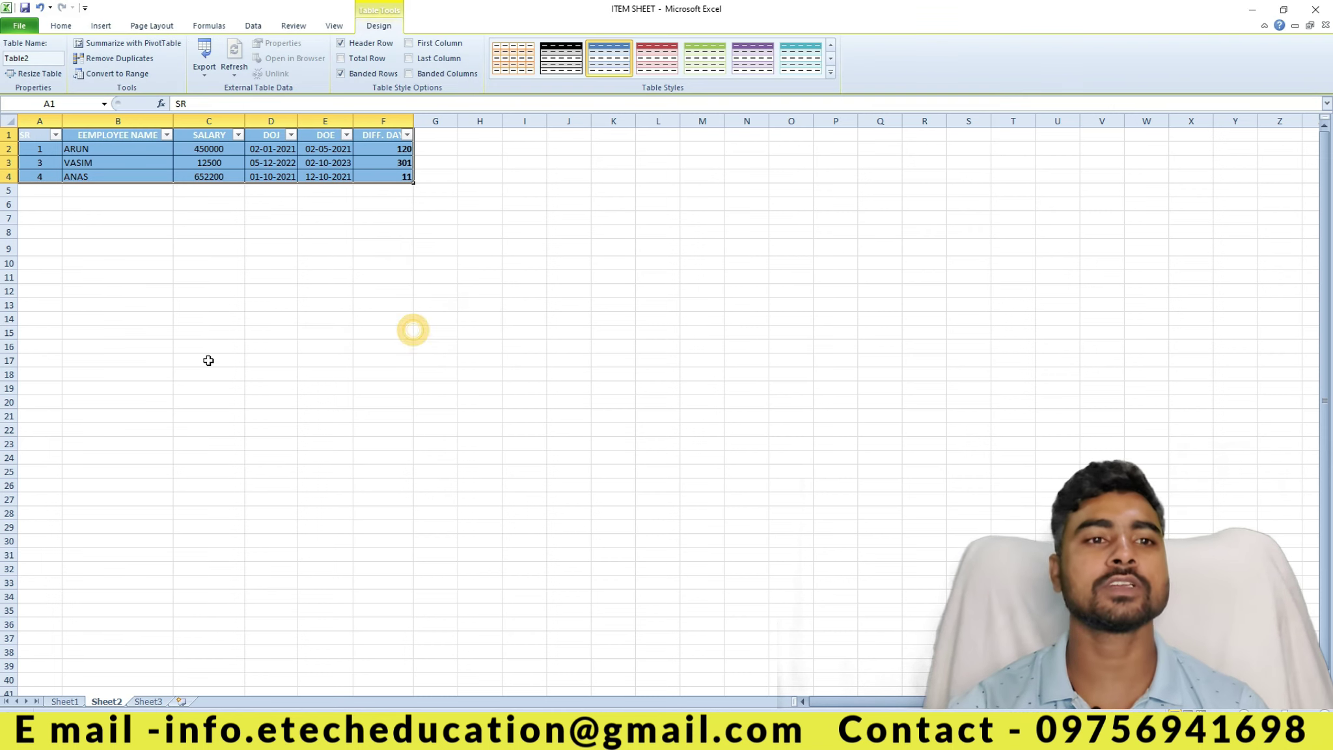
scroll(260, 249, "down", 2)
scroll(260, 249, "up", 2)
scroll(260, 249, "down", 2)
scroll(259, 248, "up", 2)
scroll(260, 247, "down", 1)
scroll(259, 246, "up", 1)
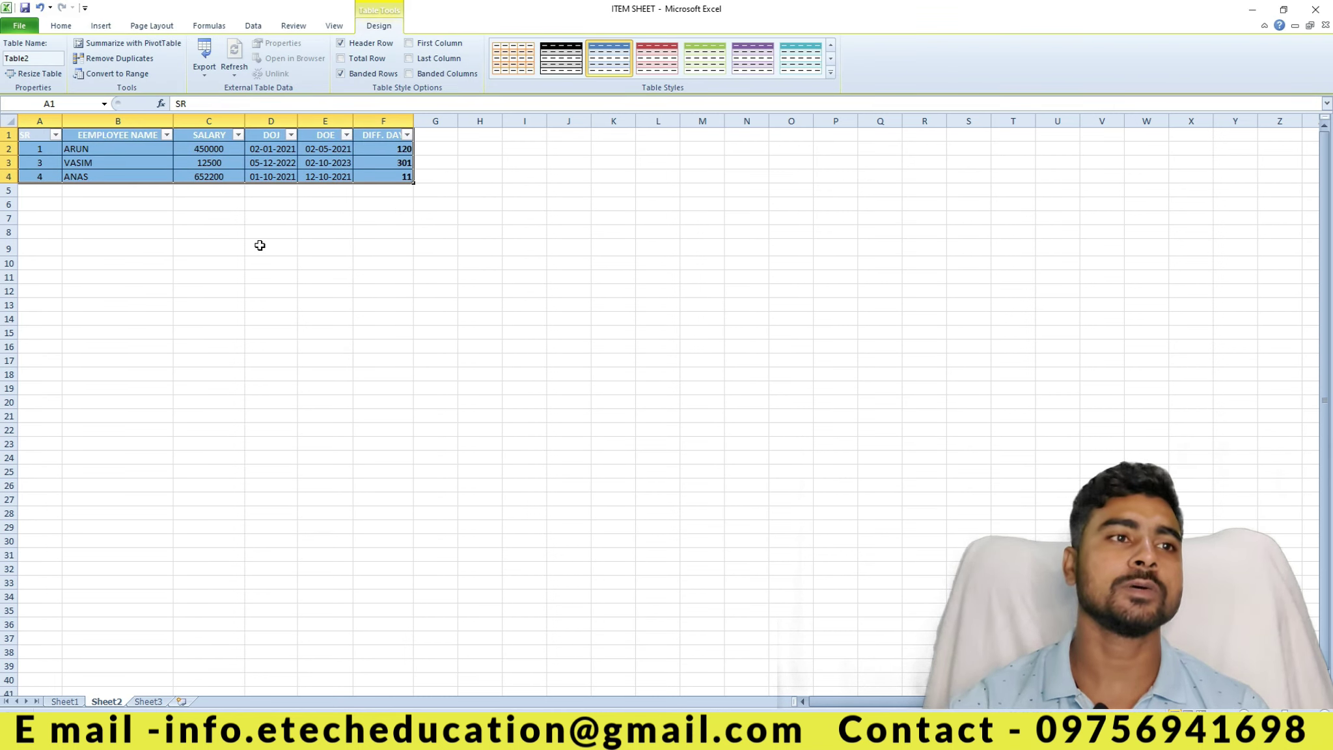
key("ctrl+z")
left_click(271, 241)
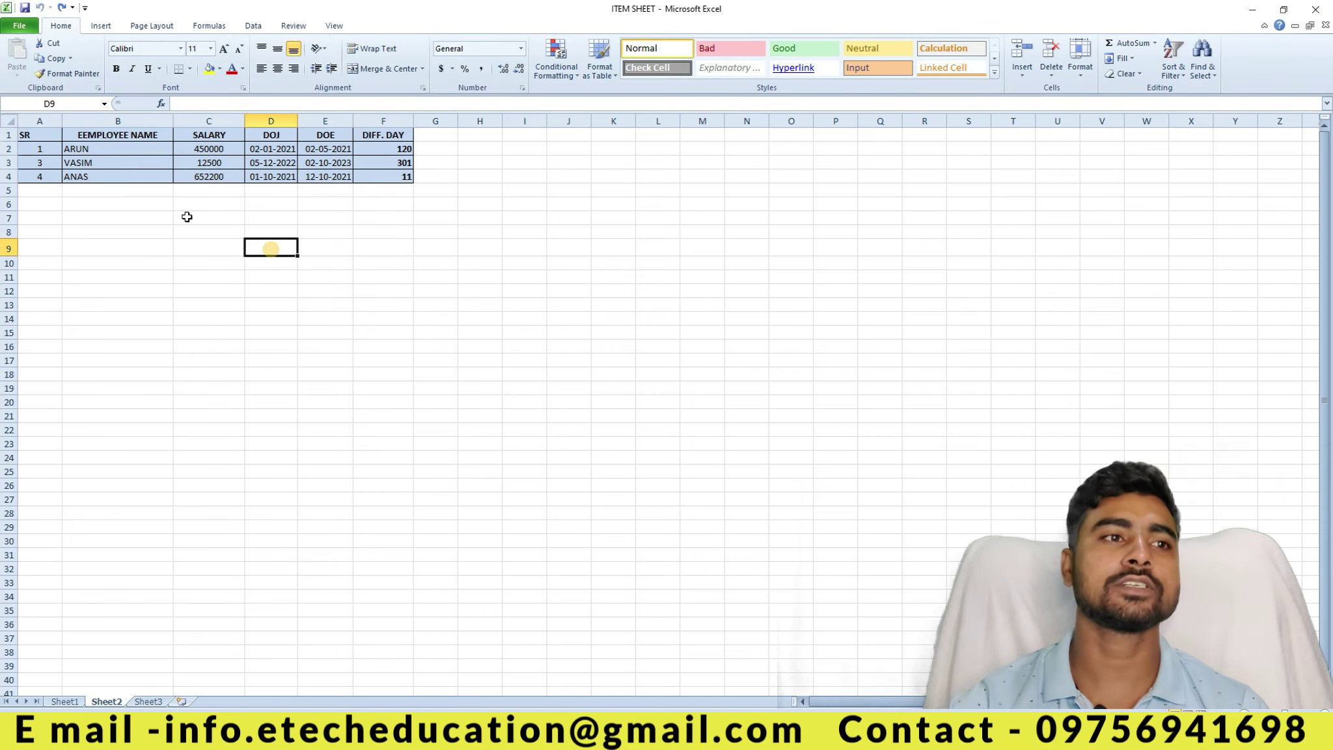
key("ctrl+z")
left_click_drag(69, 137, 400, 136)
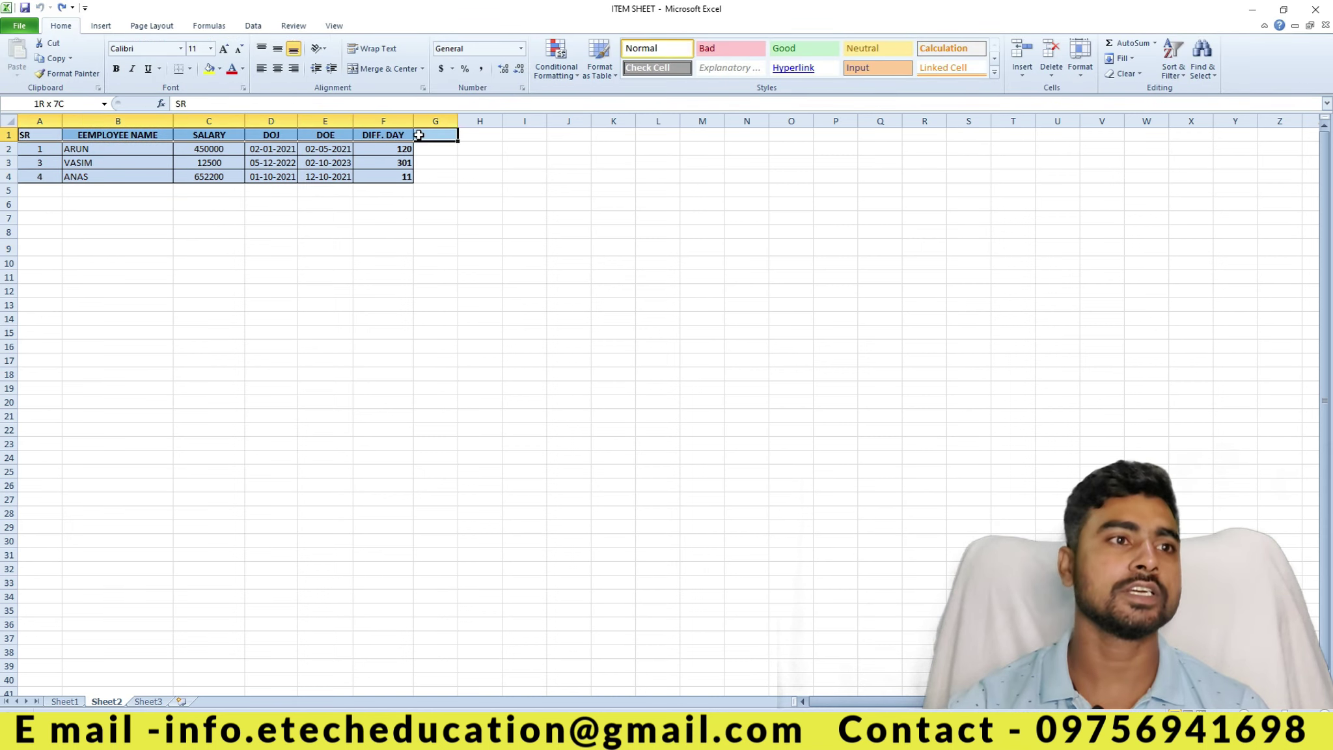
key("ctrl+t")
left_click(407, 331)
scroll(376, 277, "down", 1)
scroll(376, 274, "up", 1)
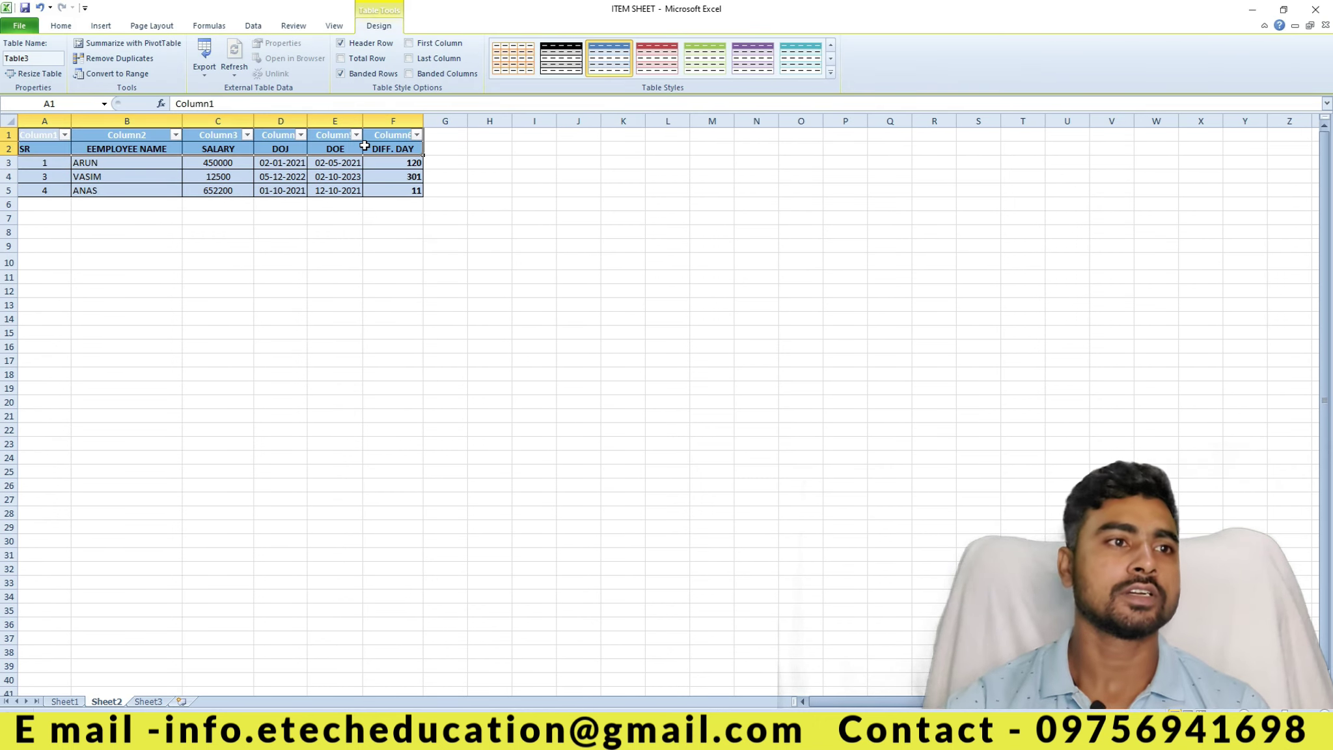
key("ctrl+z")
left_click(153, 216)
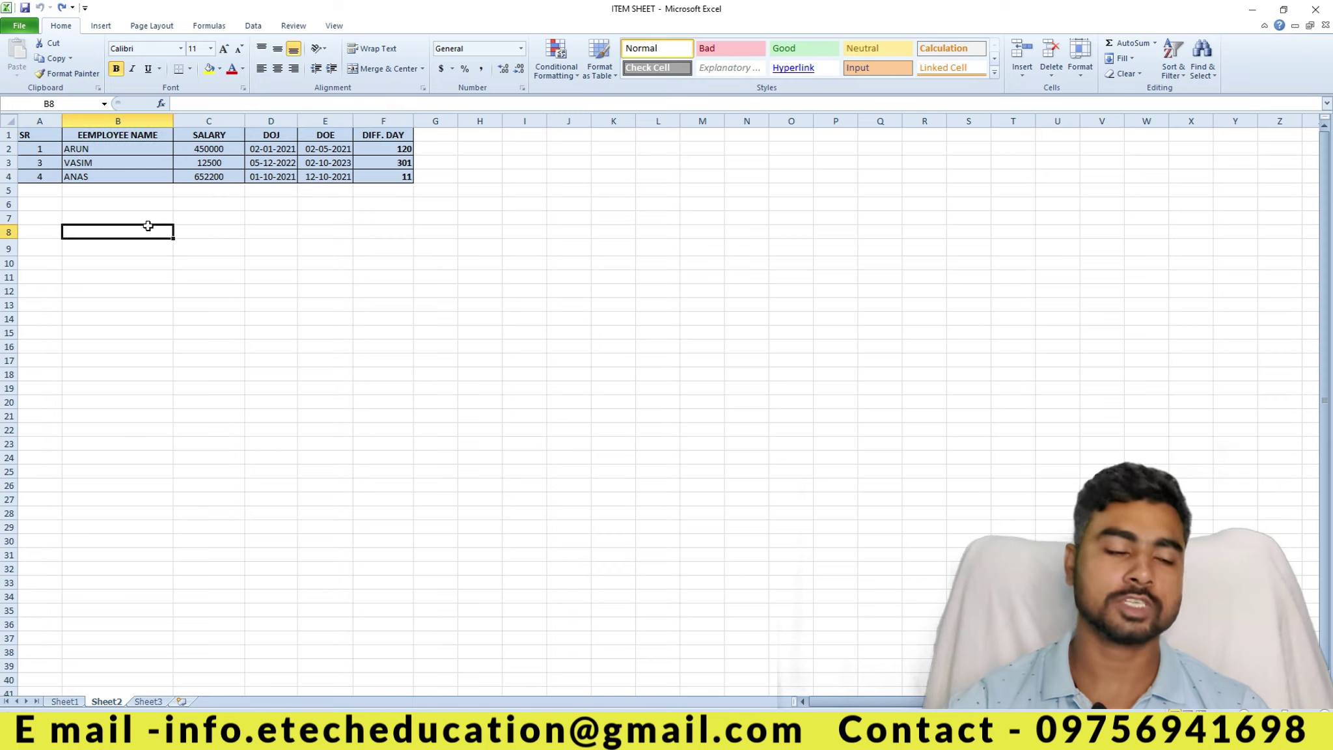
mouse_move(47, 137)
left_mouse_down()
mouse_move(341, 163)
mouse_move(401, 181)
left_mouse_up()
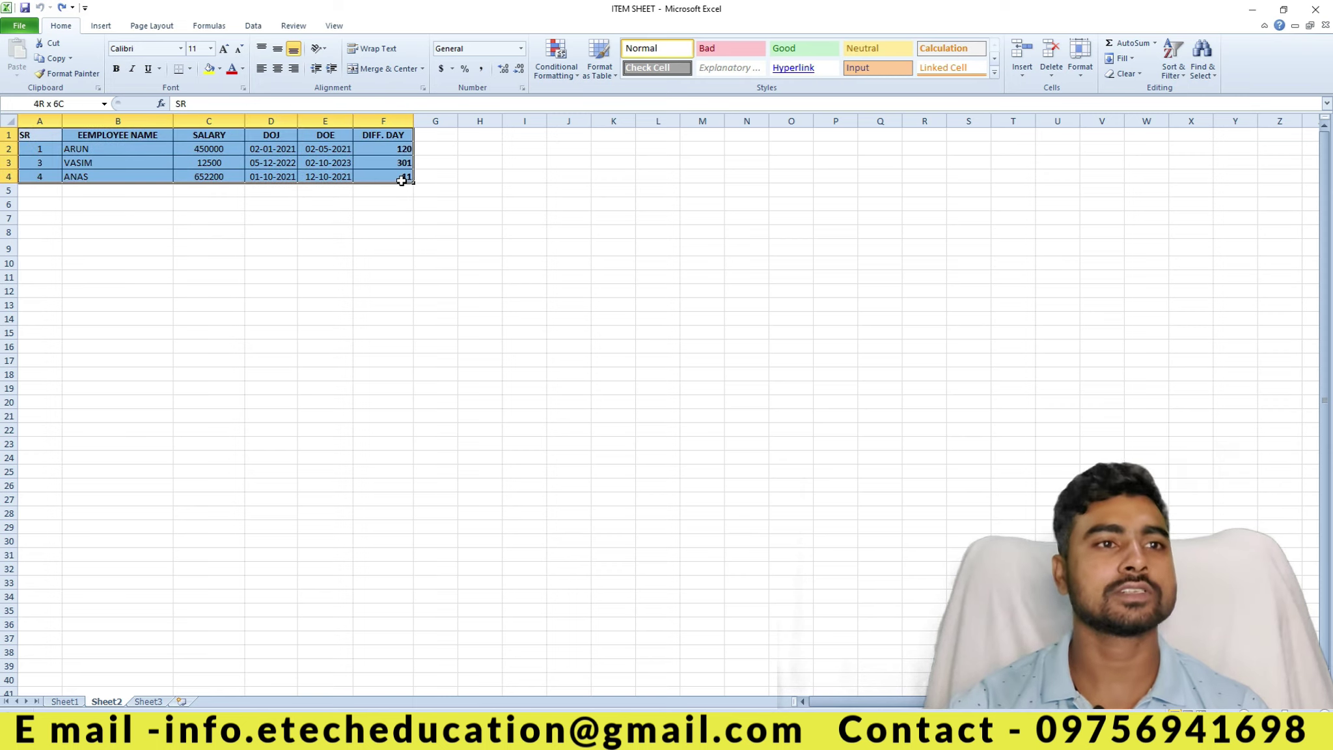
left_click(402, 269)
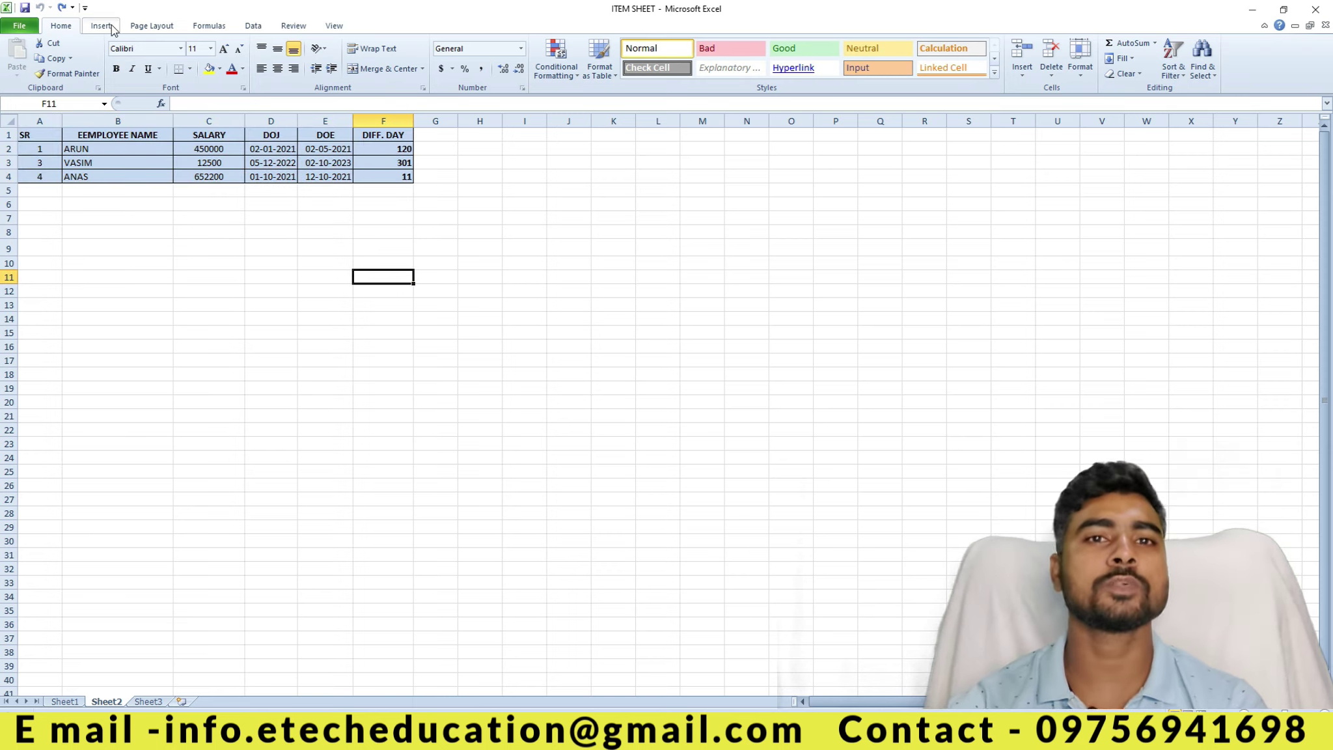
left_click(243, 244)
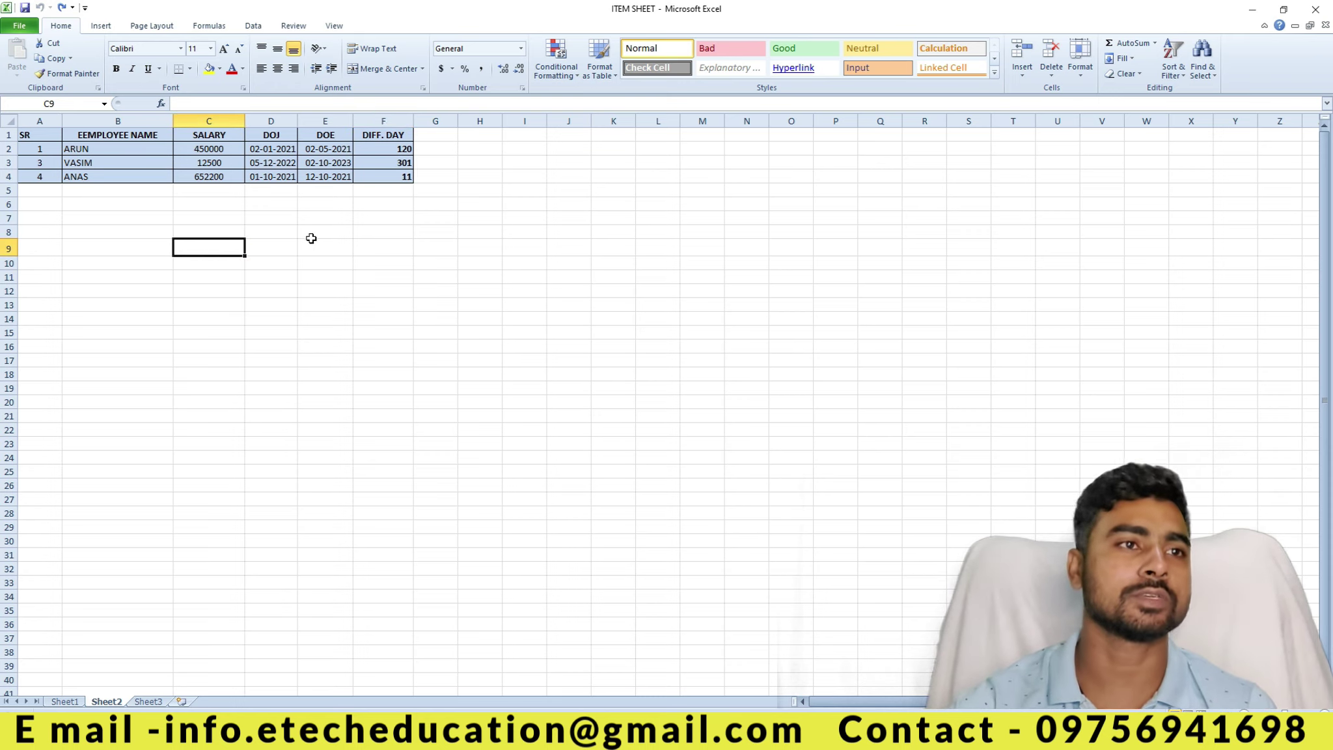
- Scroll through Sheet2's employee data and bring up the Insert ribbon's illustration options
scroll(221, 254, "down", 3)
scroll(236, 267, "up", 2)
scroll(215, 286, "up", 1)
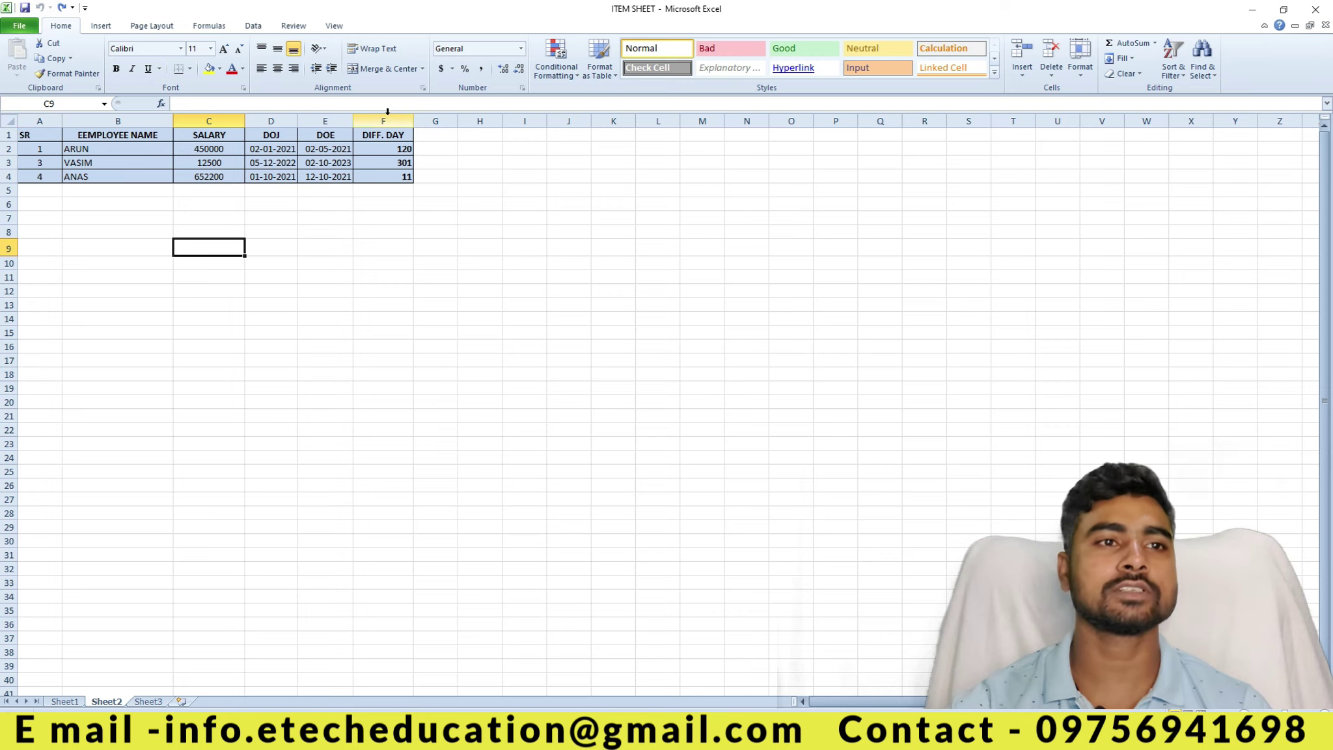
scroll(369, 167, "down", 7)
scroll(369, 167, "down", 8)
scroll(369, 168, "down", 6)
scroll(364, 193, "down", 5)
scroll(364, 193, "up", 4)
scroll(360, 197, "up", 6)
scroll(303, 205, "up", 16)
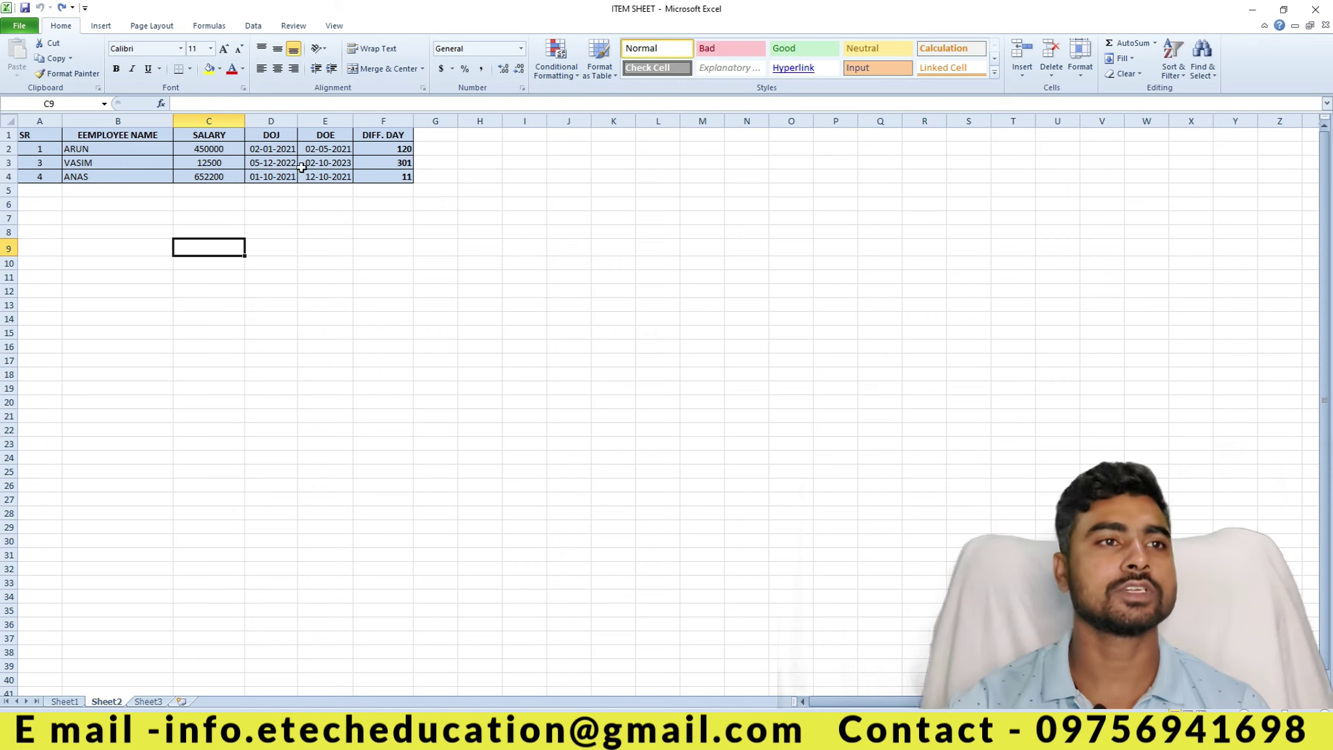
left_click(101, 25)
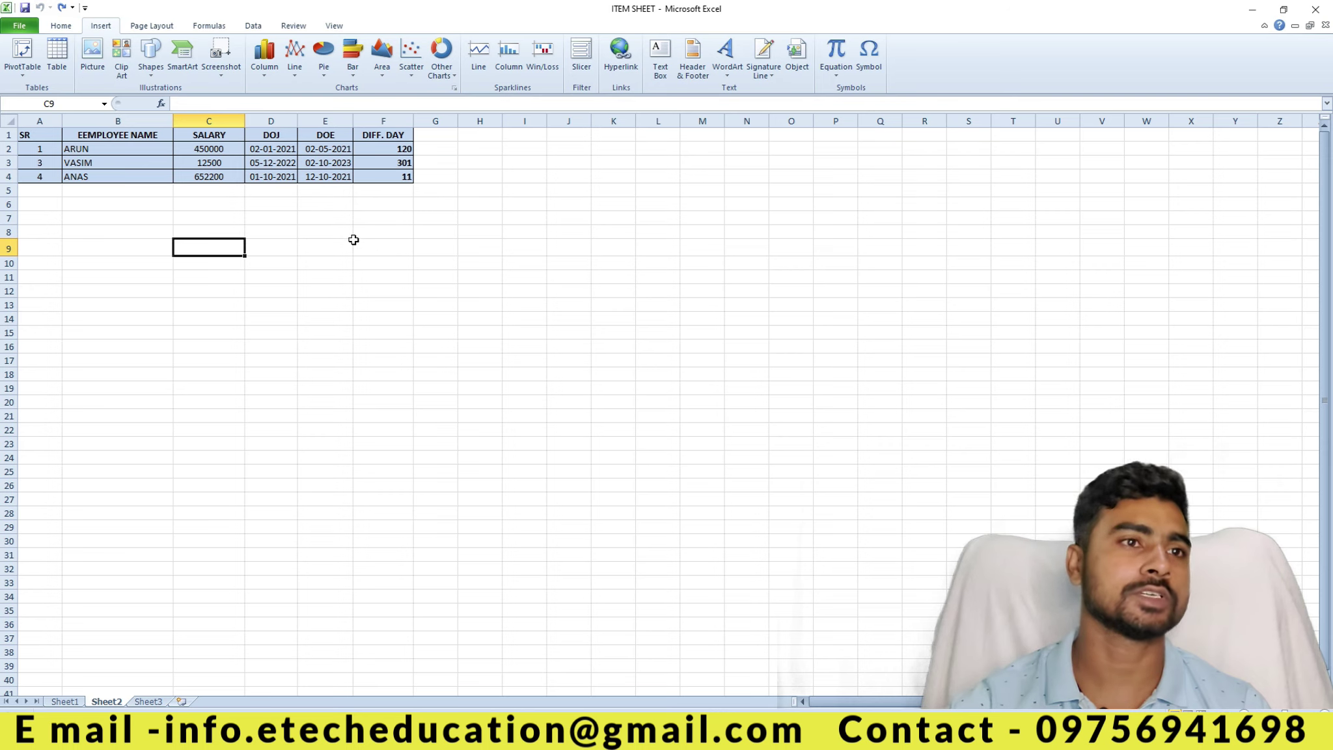
- Insert the pivot-table thumbnail from Downloads under the table, sized 4.57 by 8.13 inches
left_click(93, 55)
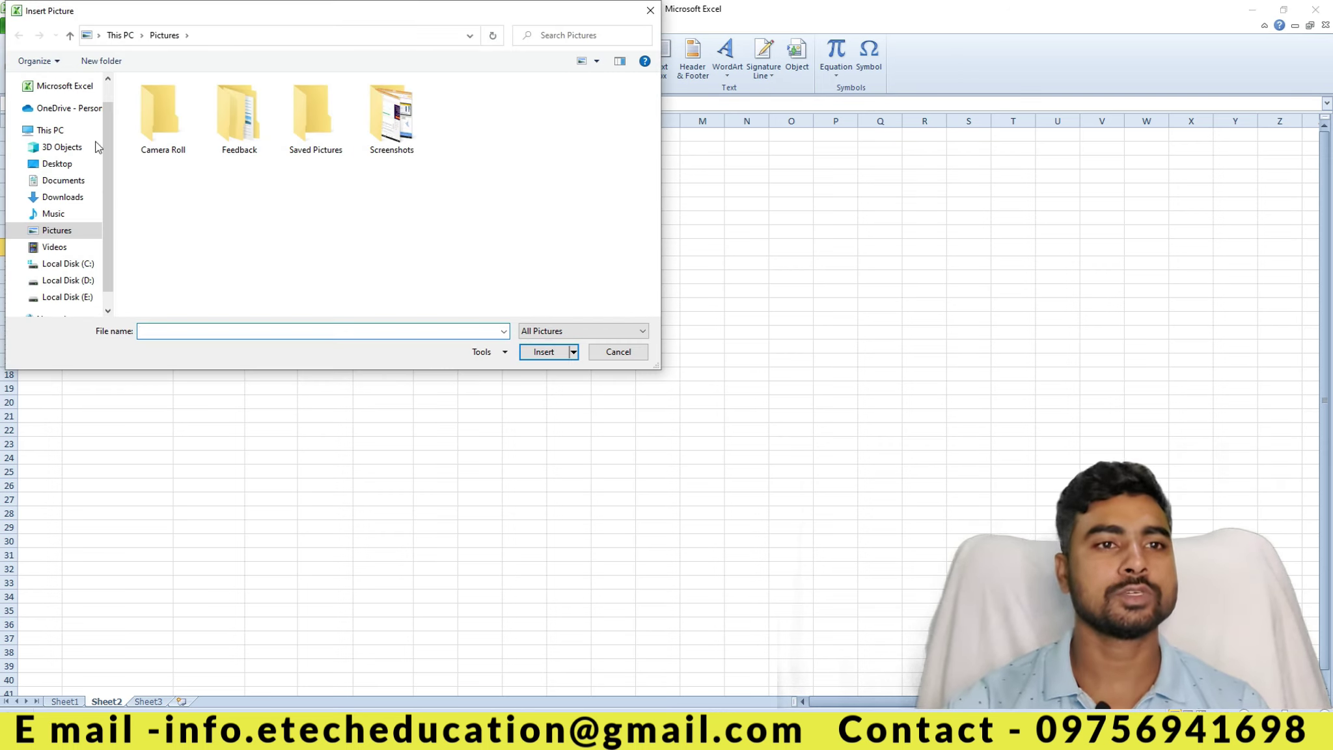
left_click(67, 196)
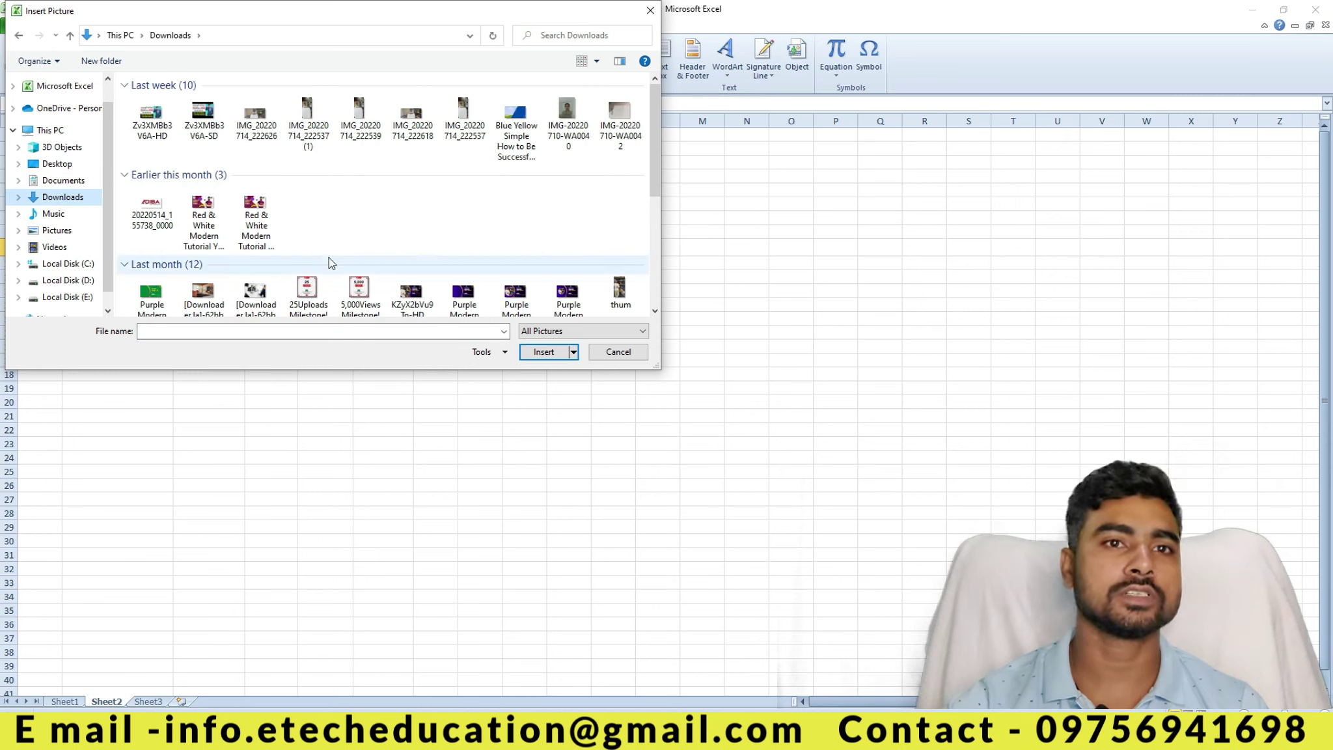
double_click(212, 209)
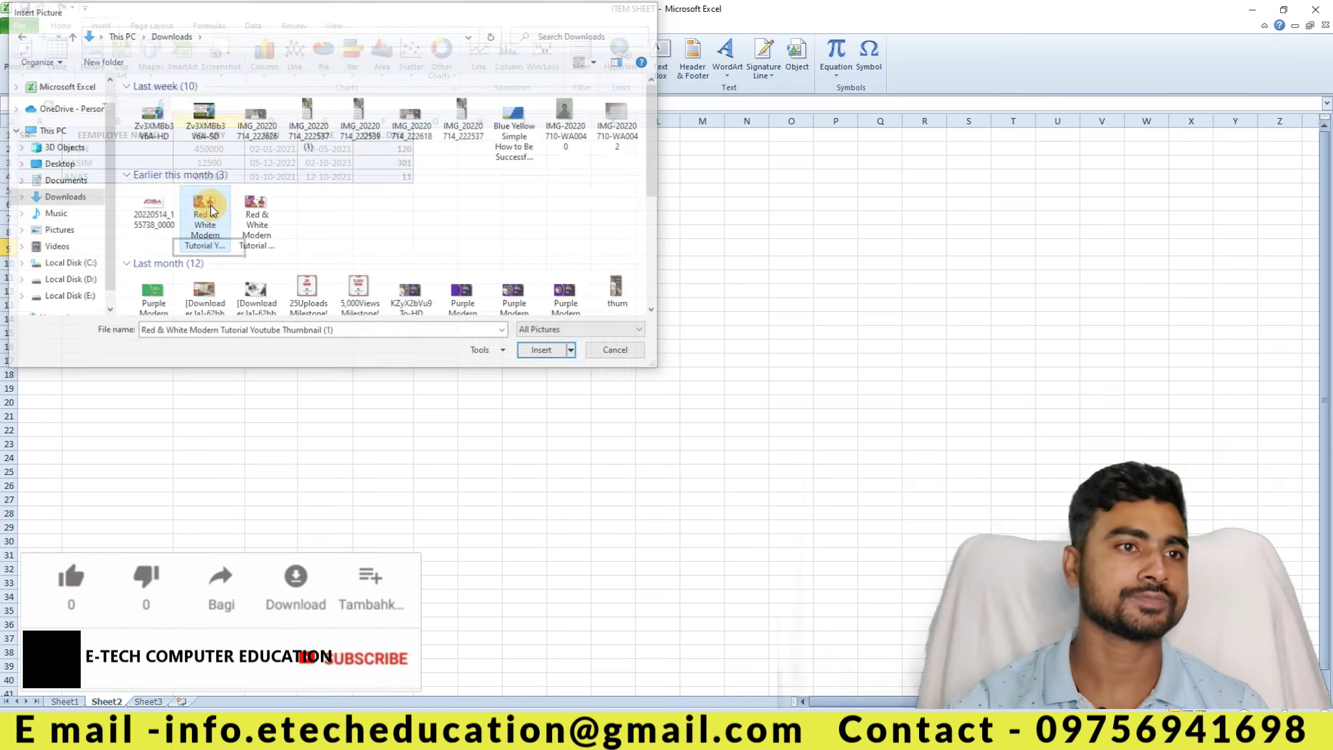
left_click_drag(641, 401, 459, 408)
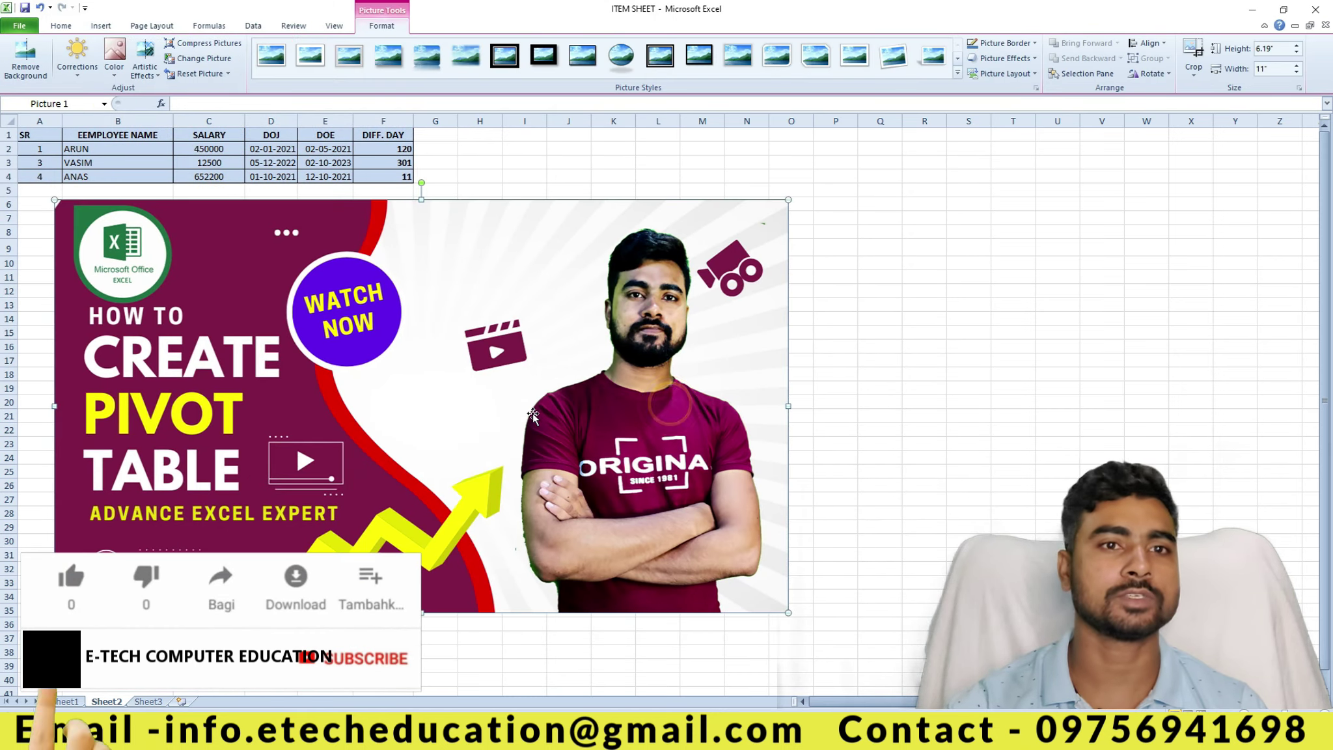
left_click_drag(459, 408, 440, 354)
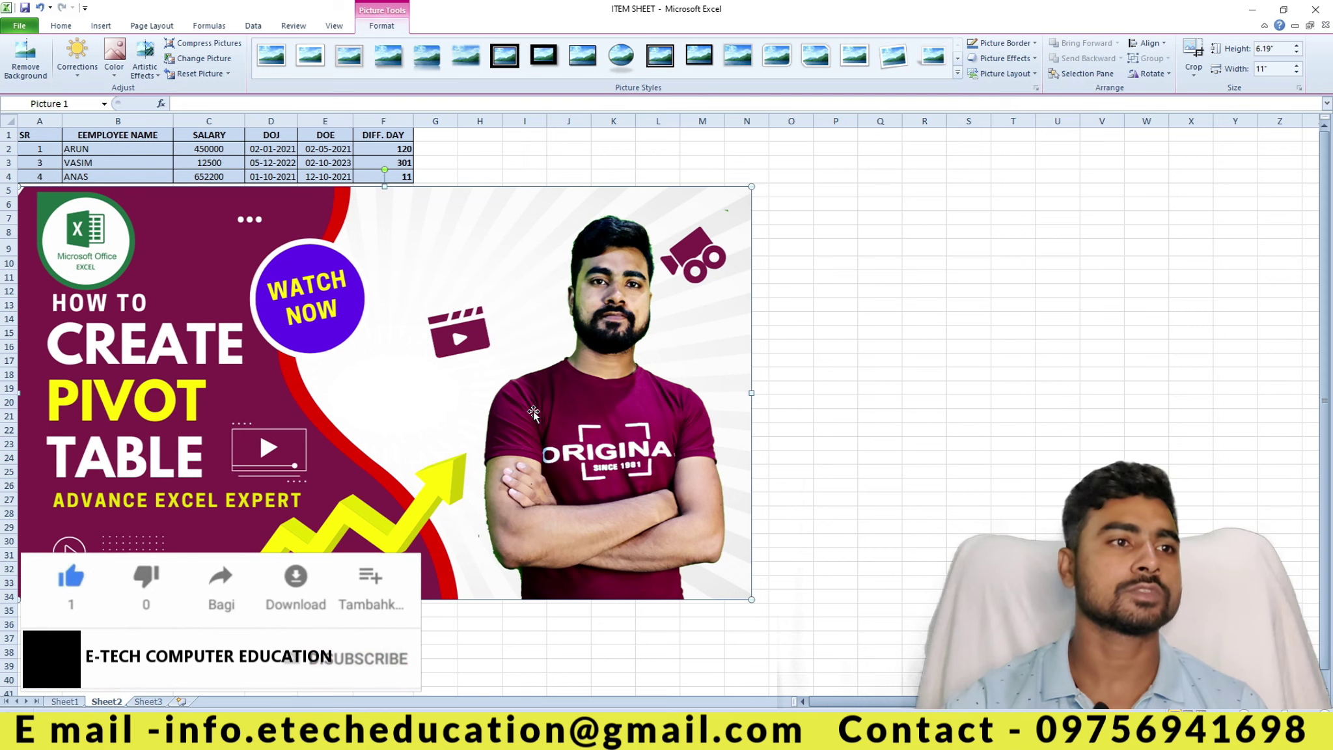
left_click_drag(751, 599, 565, 491)
mouse_move(453, 348)
left_mouse_down()
mouse_move(453, 410)
mouse_move(454, 398)
left_mouse_up()
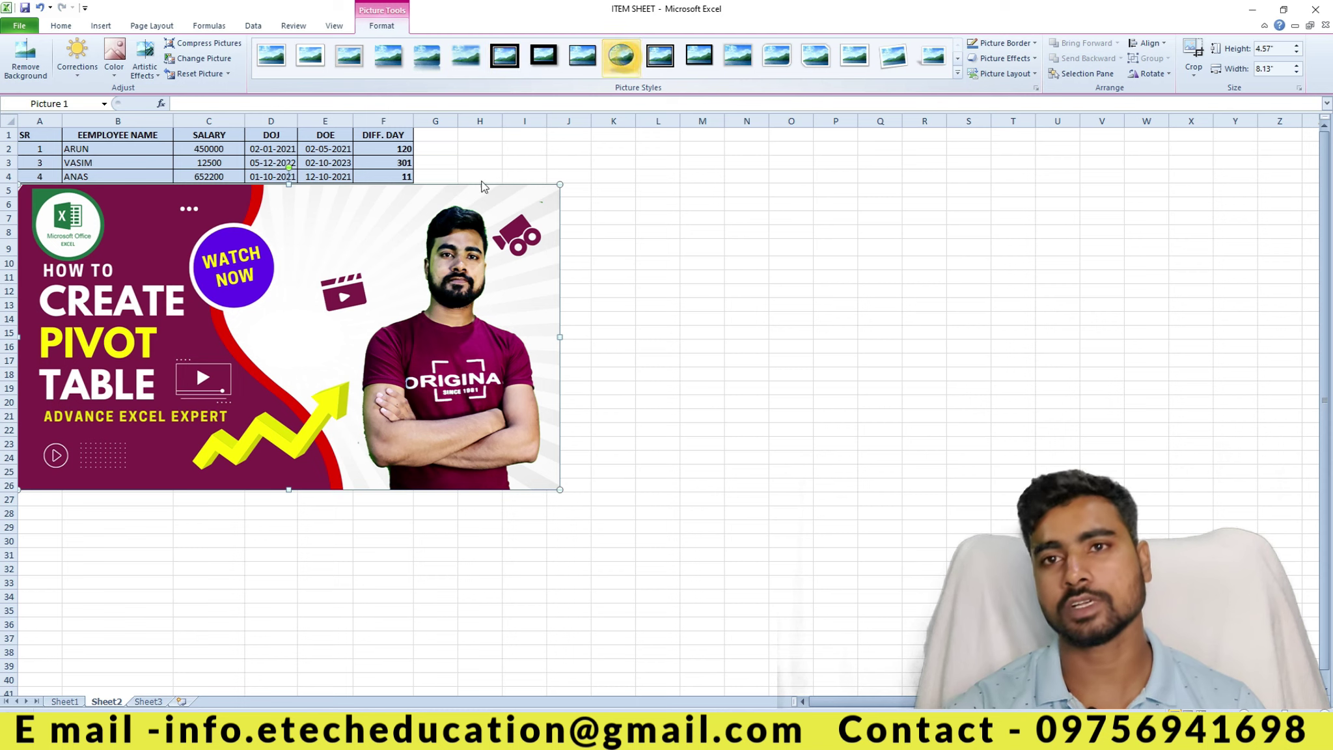
- Try oval, reflected rounded and white-frame picture styles, settling on the thick black frame
left_click(621, 56)
left_click(426, 57)
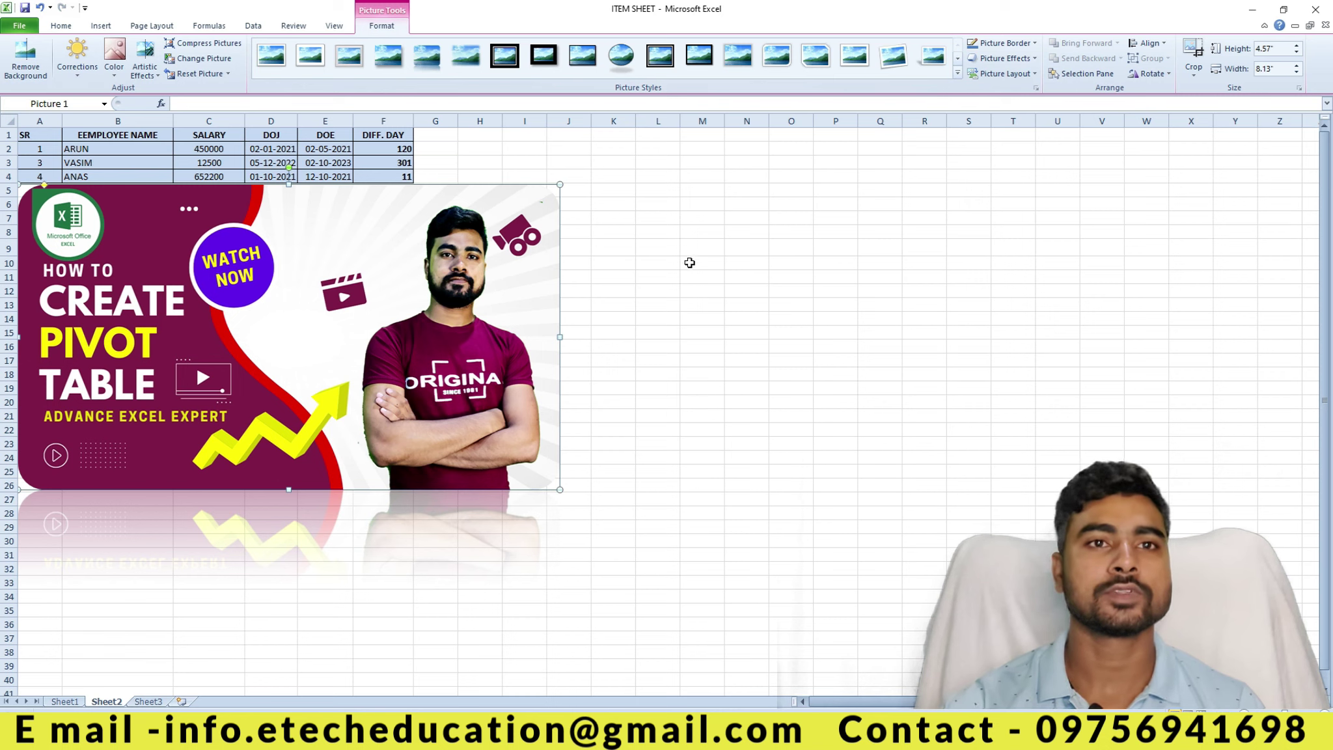
left_click(840, 77)
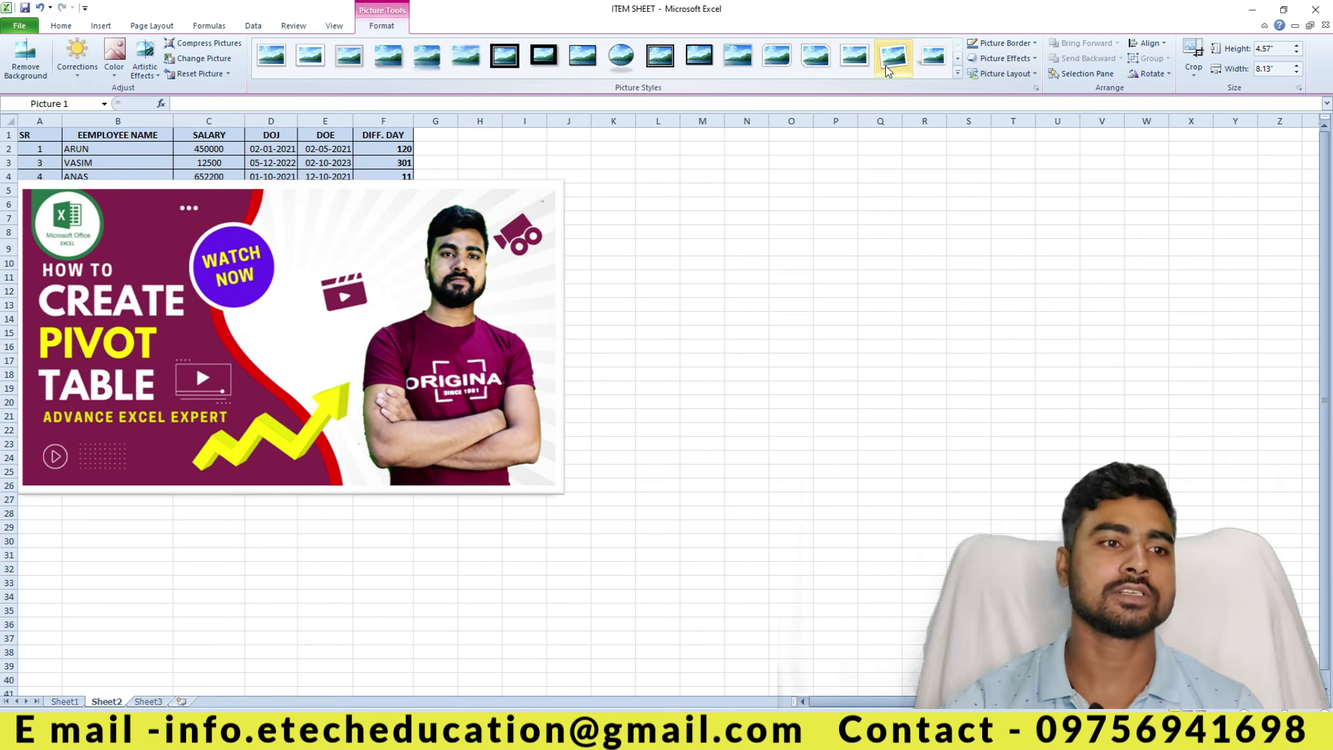
left_click(894, 61)
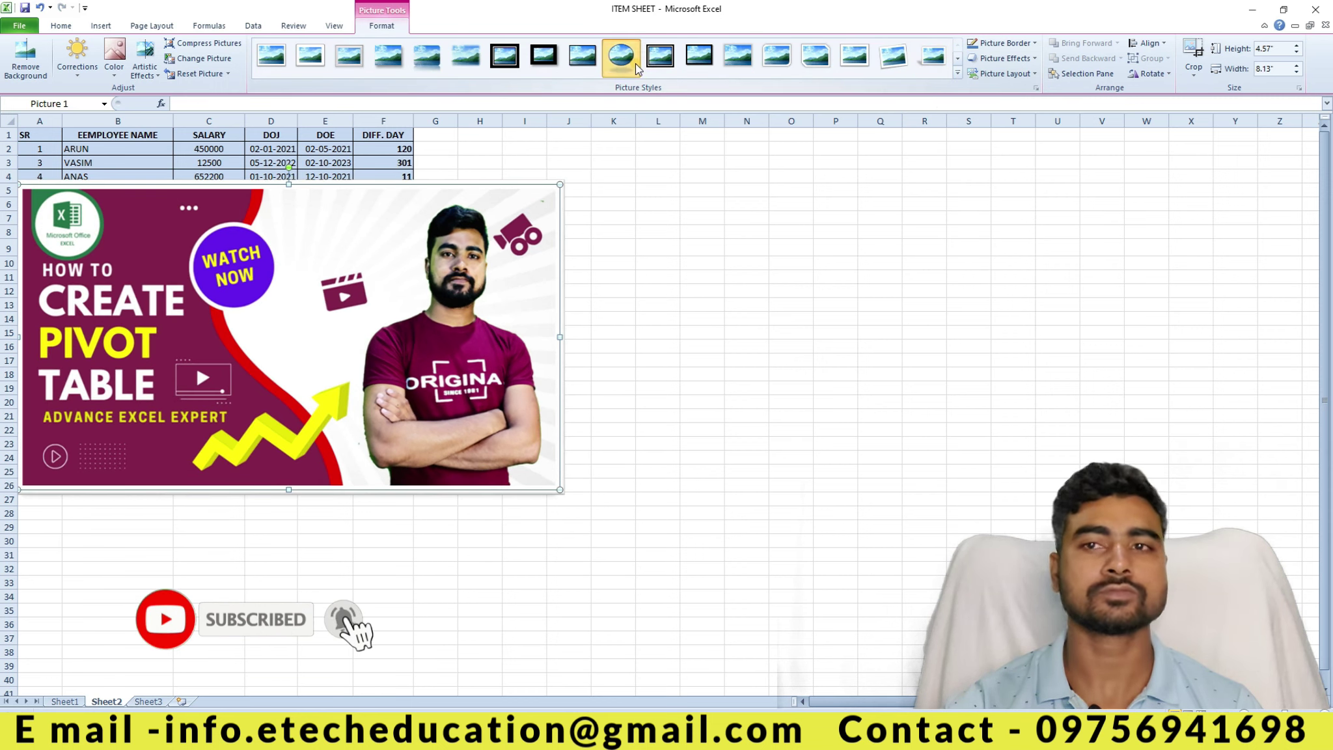
left_click(505, 55)
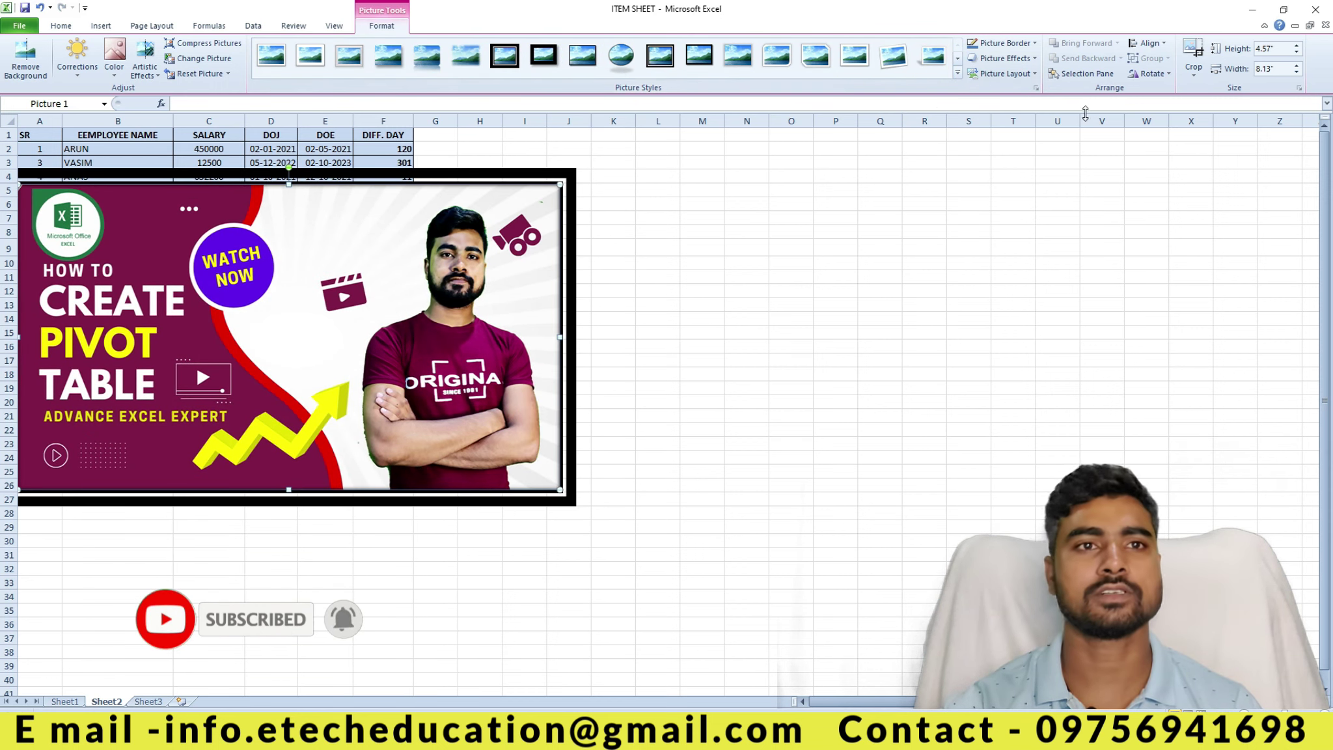
left_click(1035, 44)
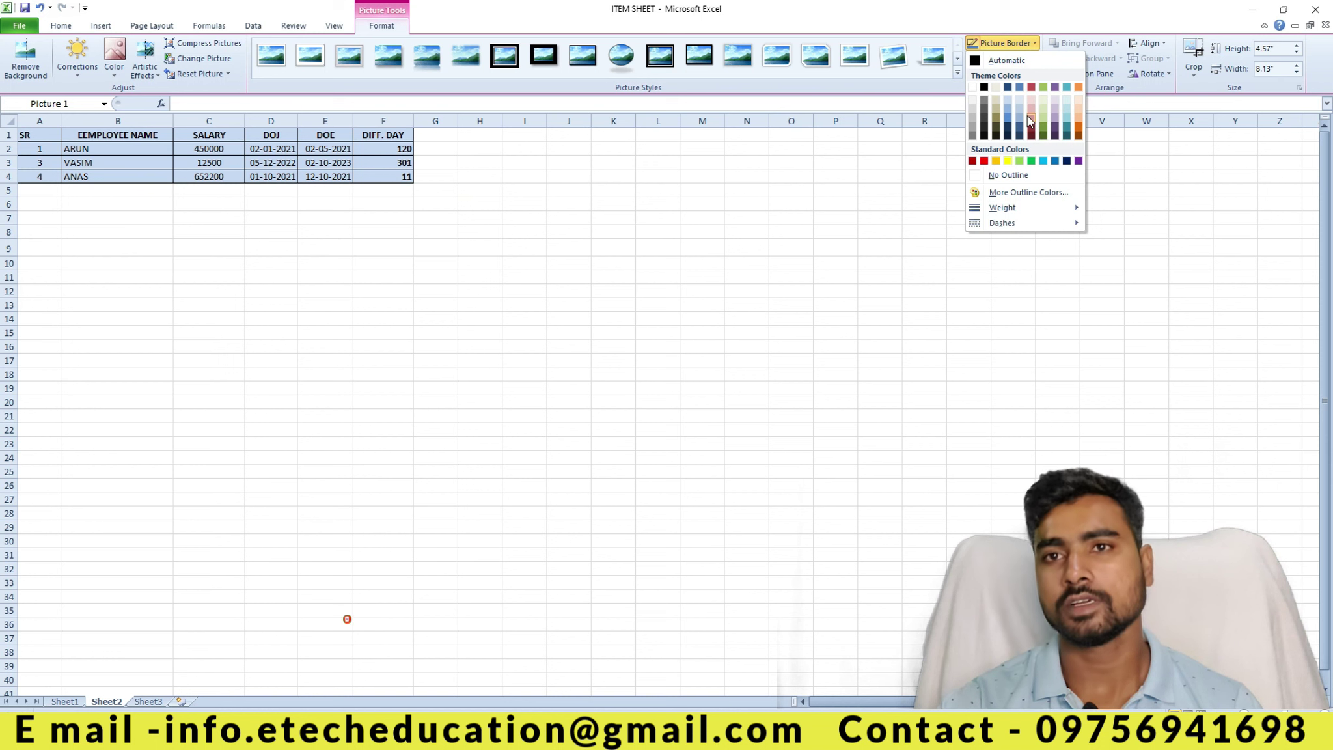
- Recolour the picture frame light pink, preview effects and diagram layouts, then dismiss them
left_click(1027, 115)
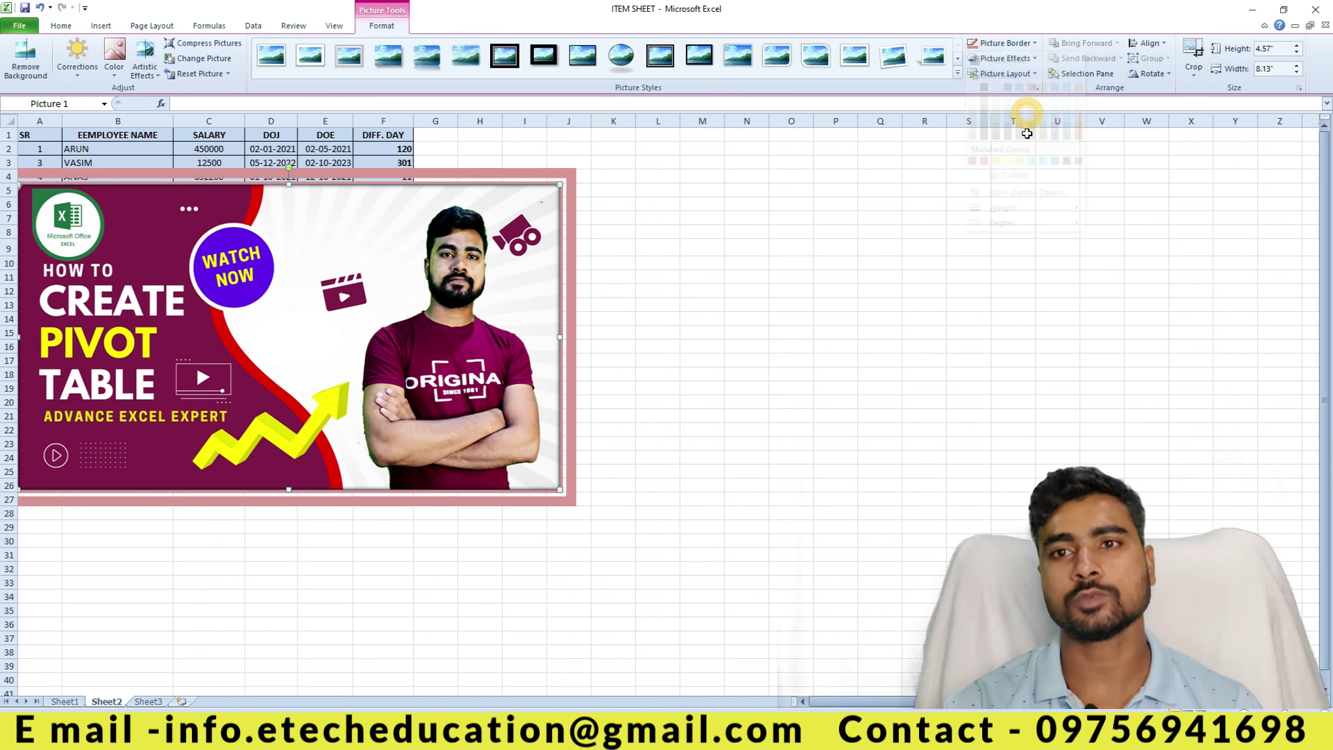
left_click(1022, 58)
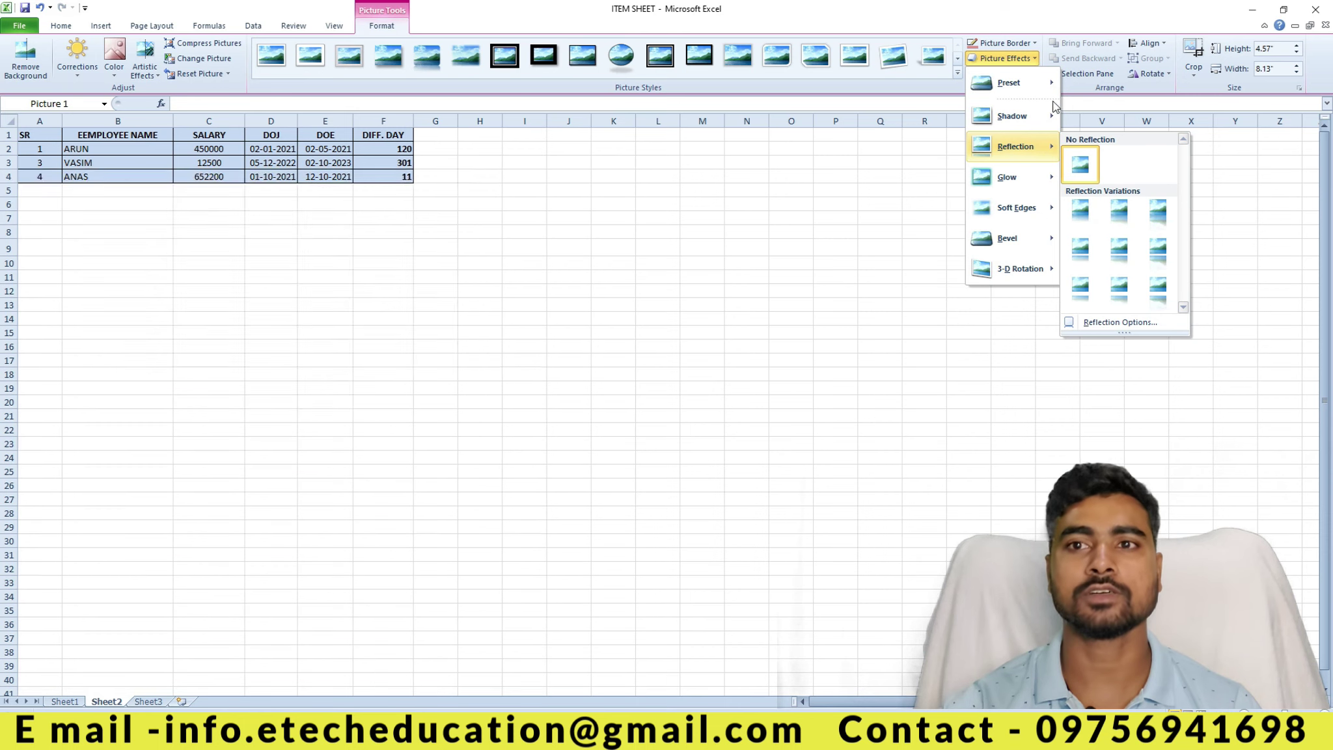
left_click(1003, 58)
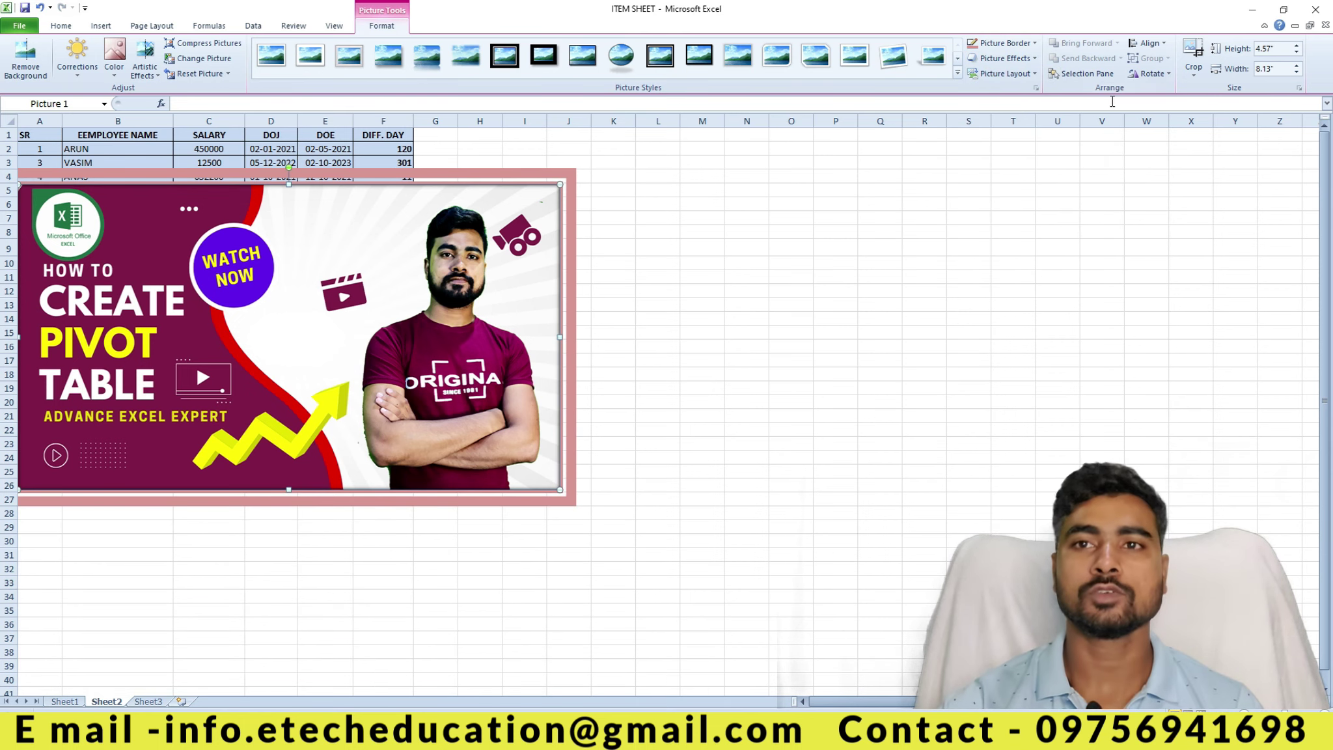
left_click(1020, 77)
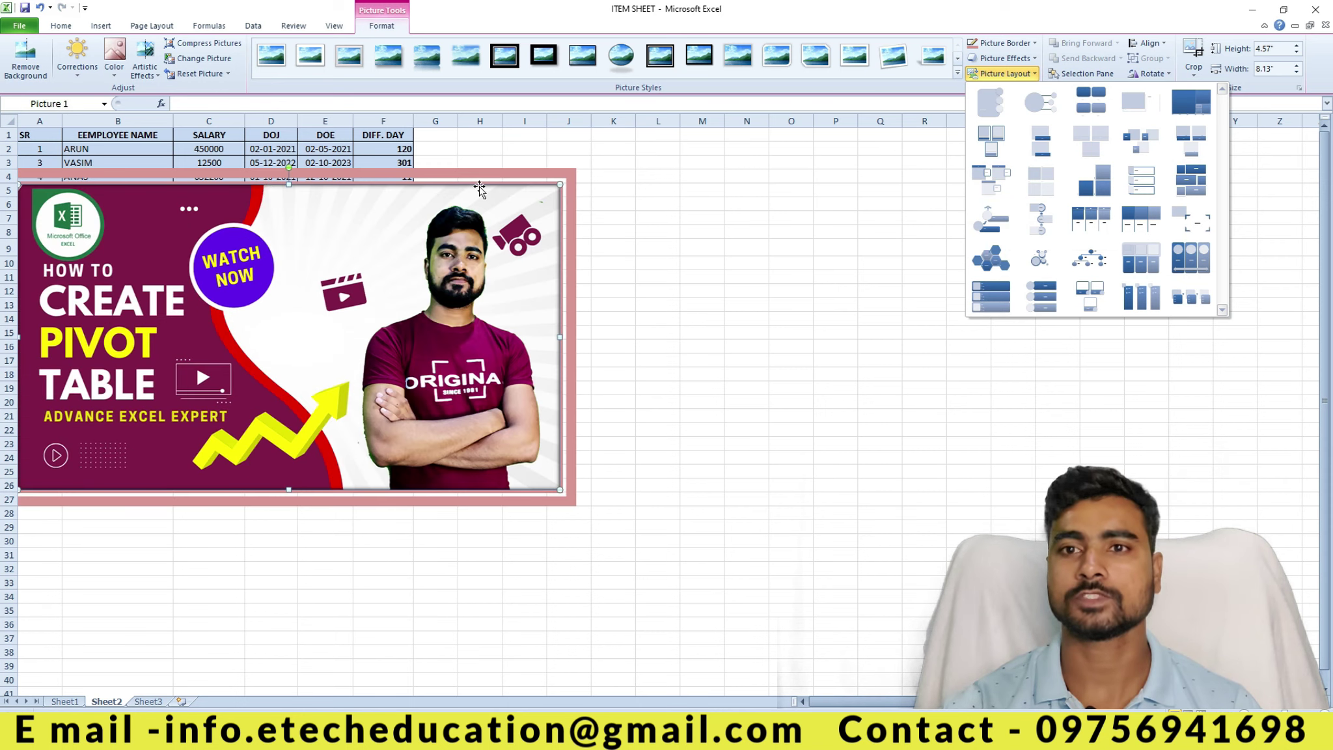
key("Escape")
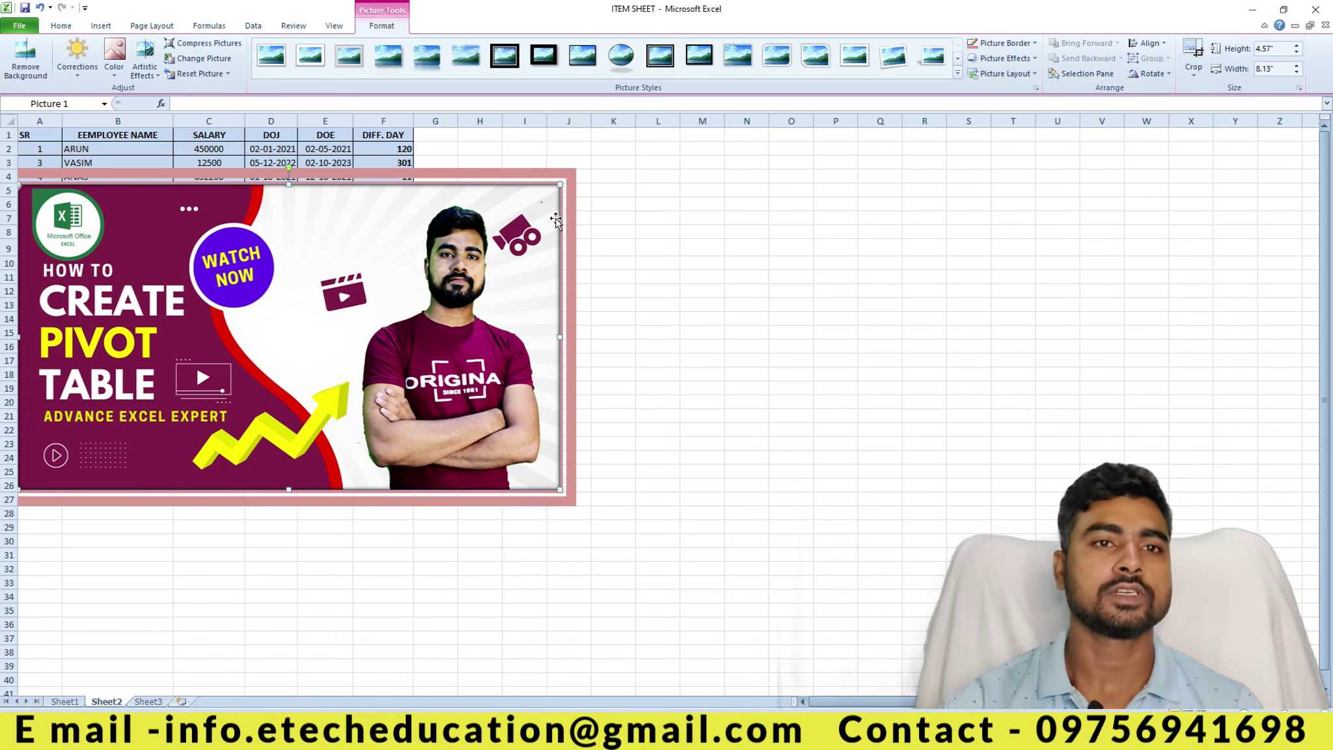
key("Escape")
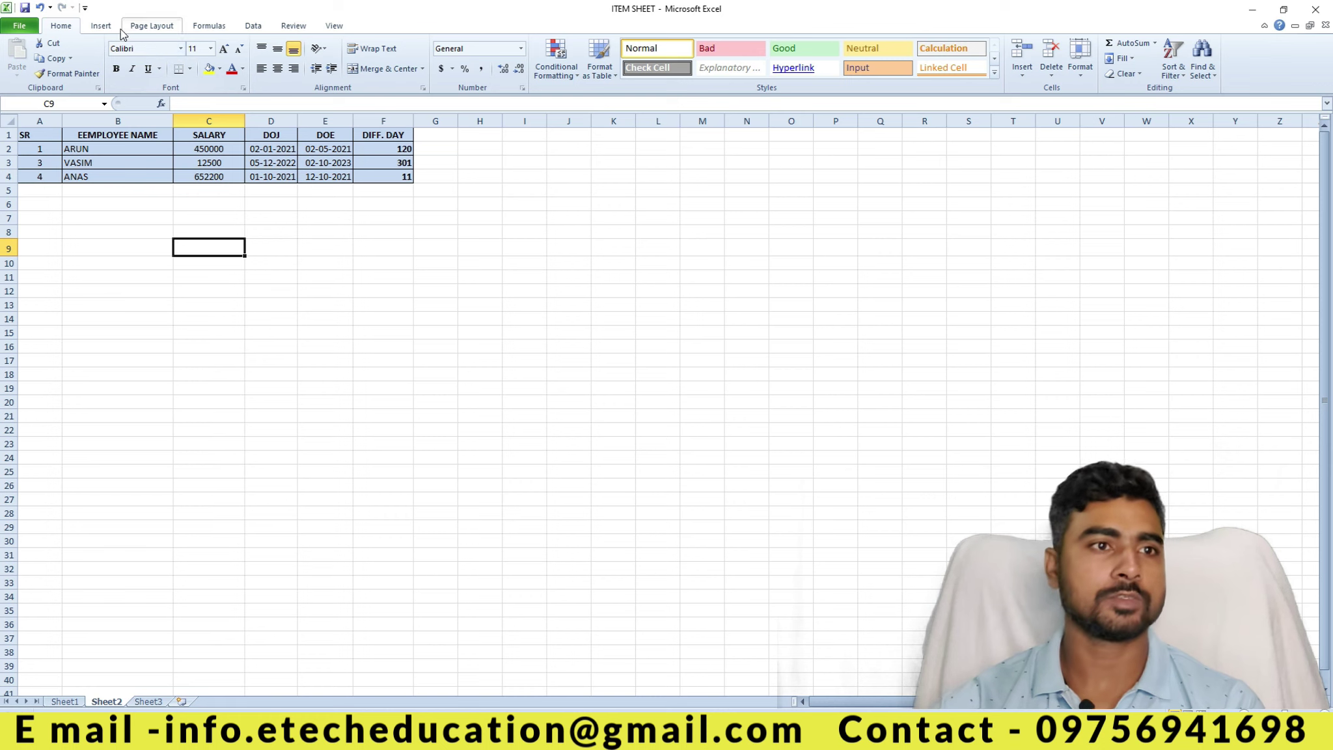
- Search clip art for COMPUTER and insert a laptop image into the sheet
left_click(101, 25)
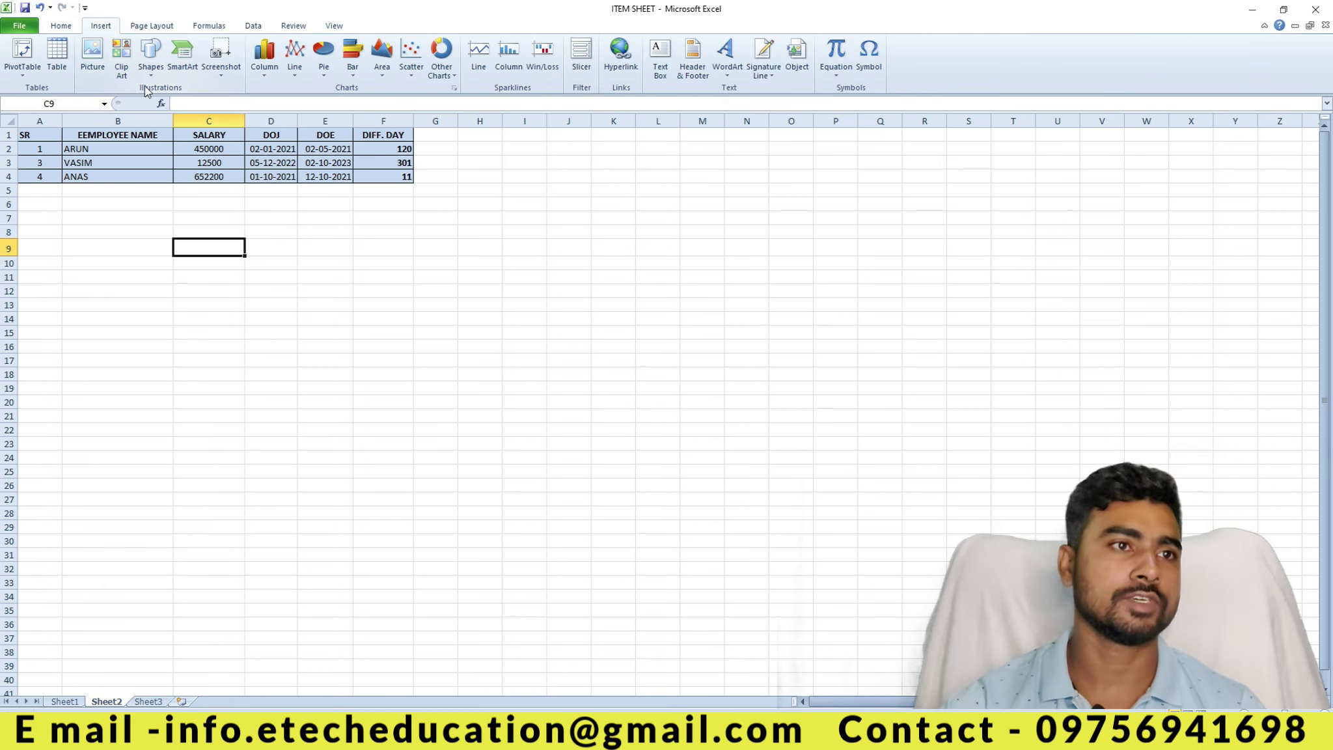
left_click(125, 79)
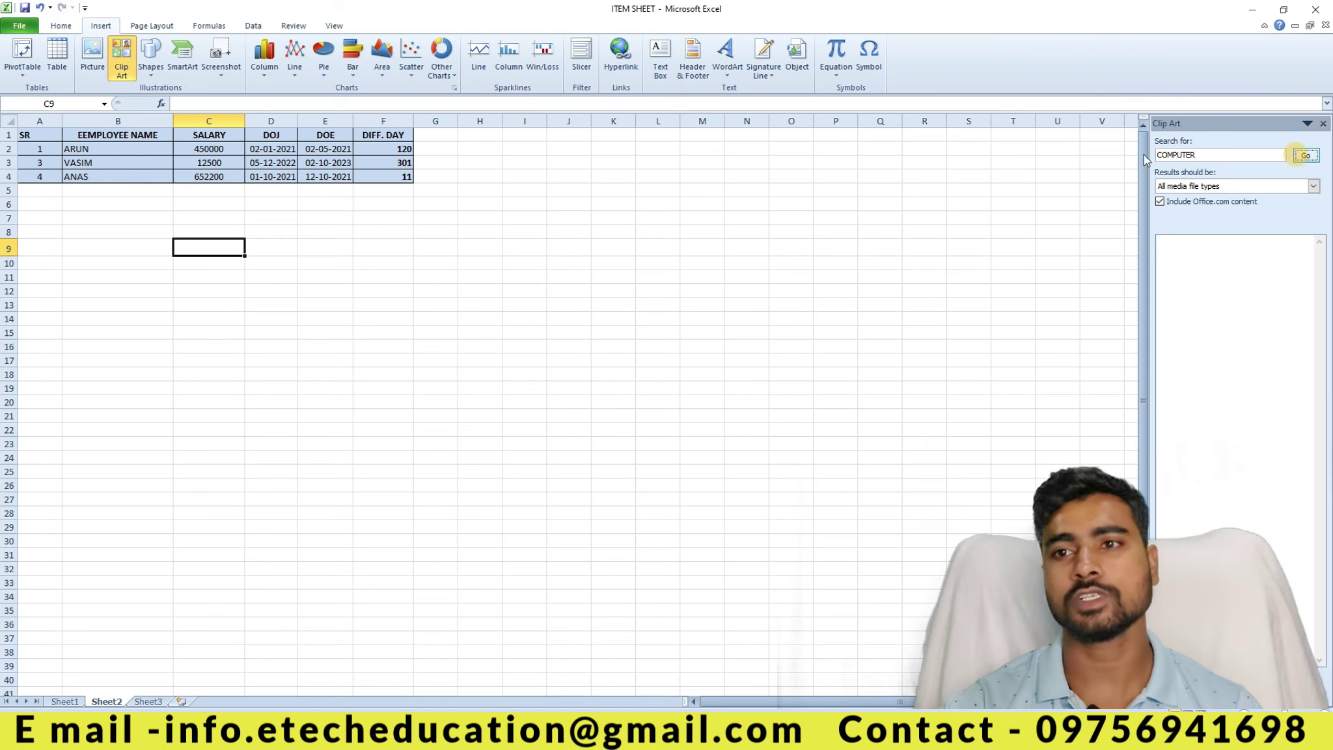
left_click(1306, 155)
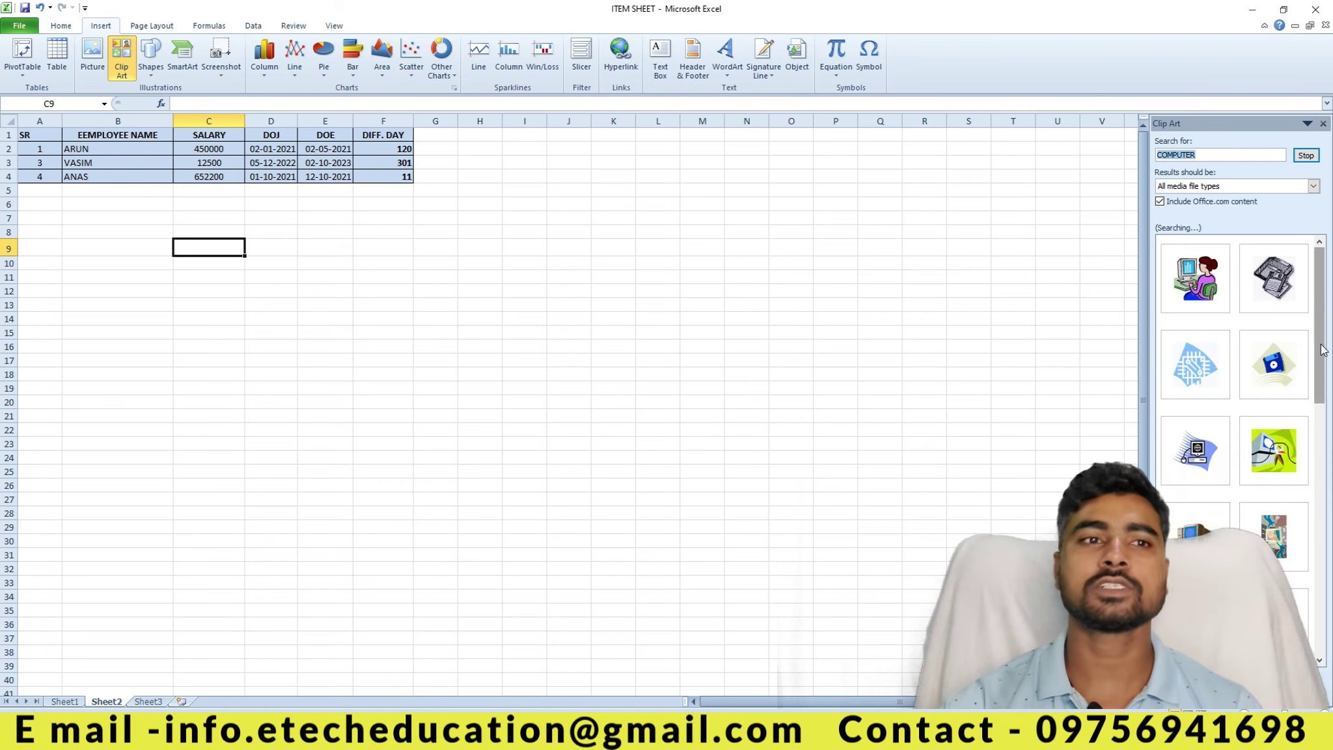
scroll(1321, 455, "down", 5)
left_click_drag(1330, 468, 1331, 540)
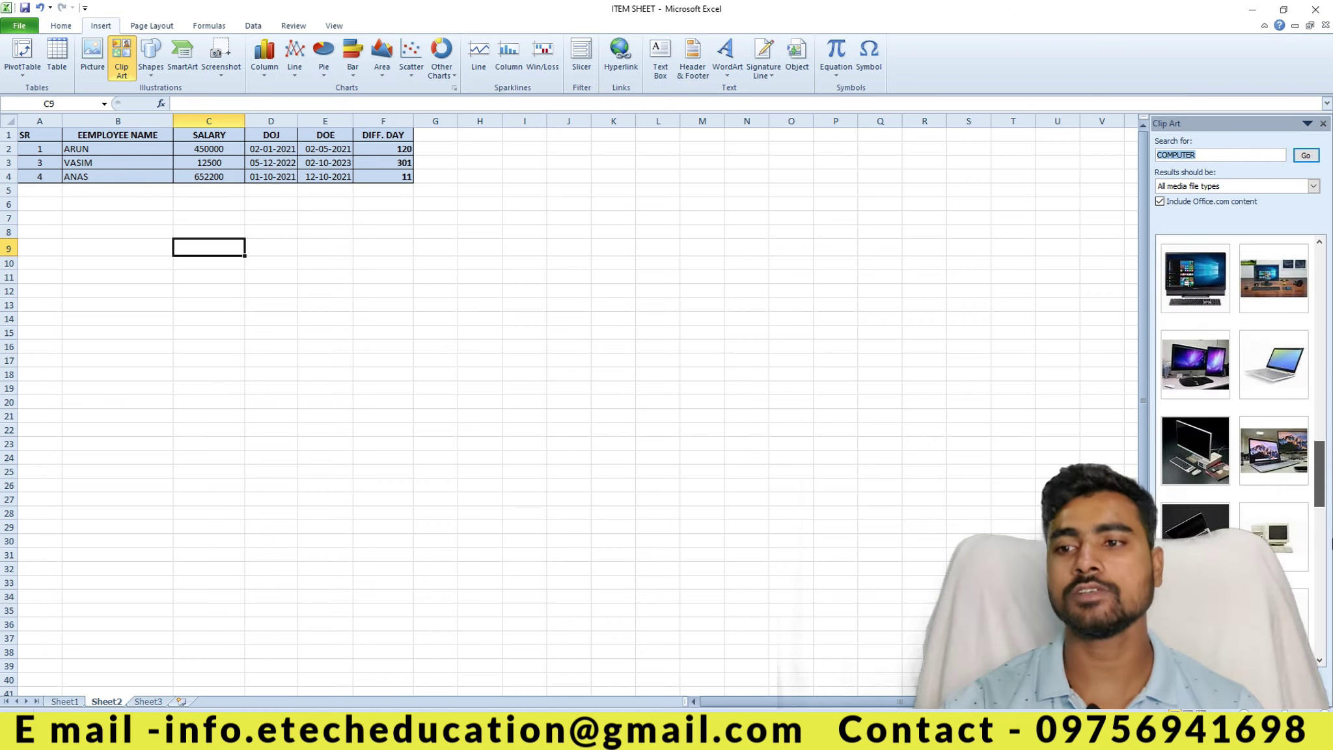
scroll(1276, 449, "up", 1)
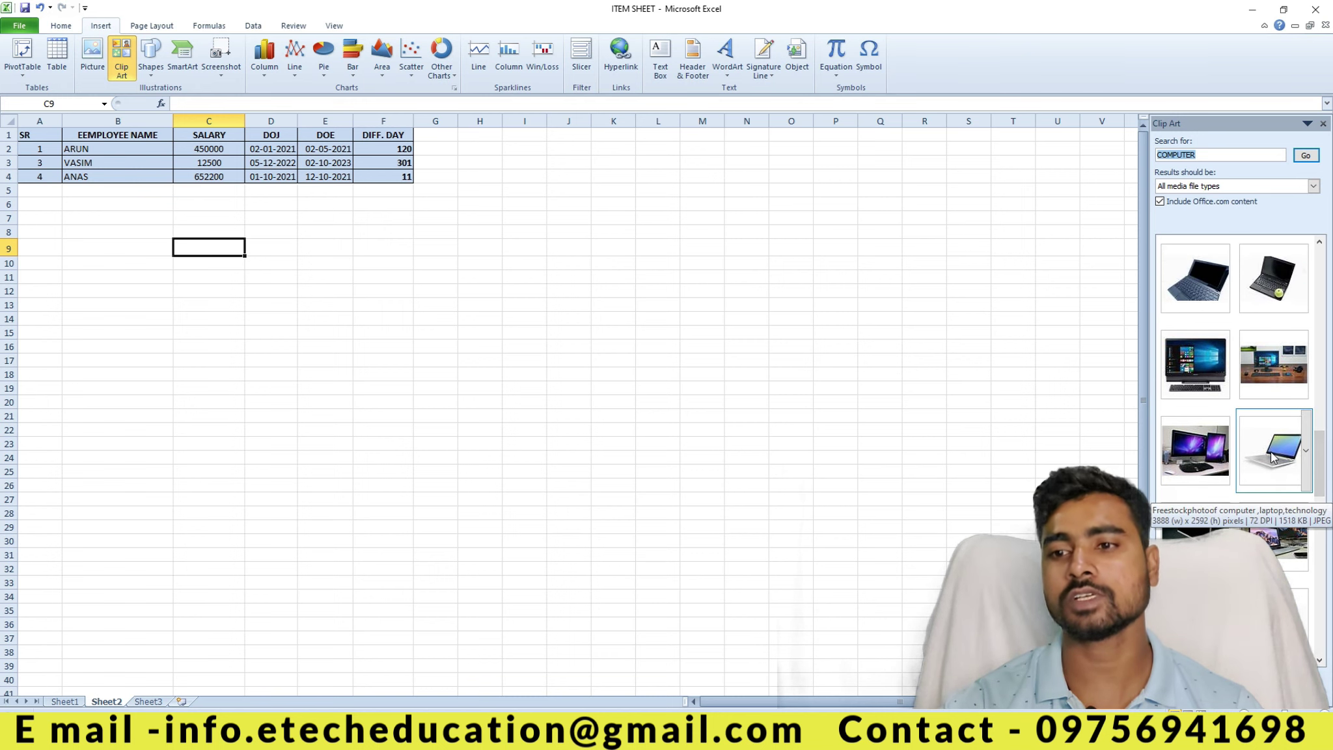
left_click(1274, 458)
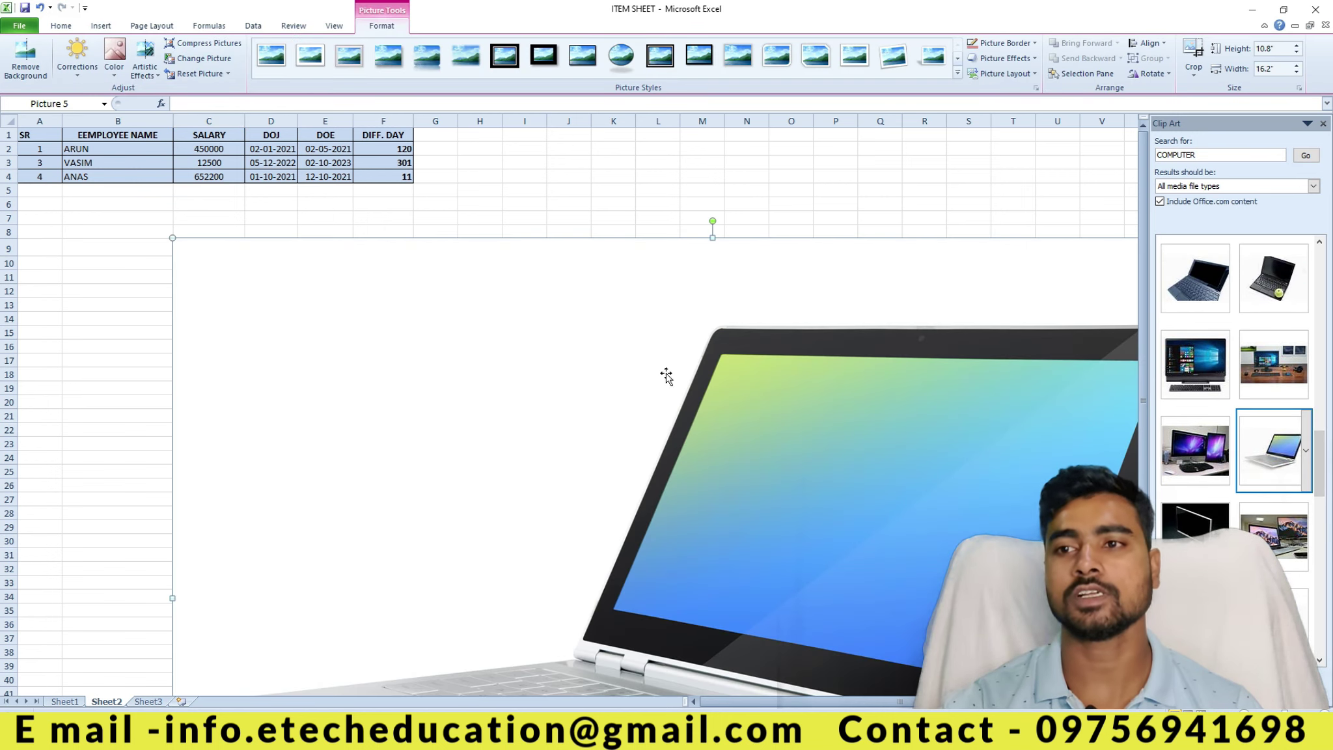
- Shrink the laptop to about 4.65 by 6.97 inches, move it below the table, then delete it
mouse_move(170, 237)
left_mouse_down()
mouse_move(688, 452)
mouse_move(262, 241)
left_mouse_up()
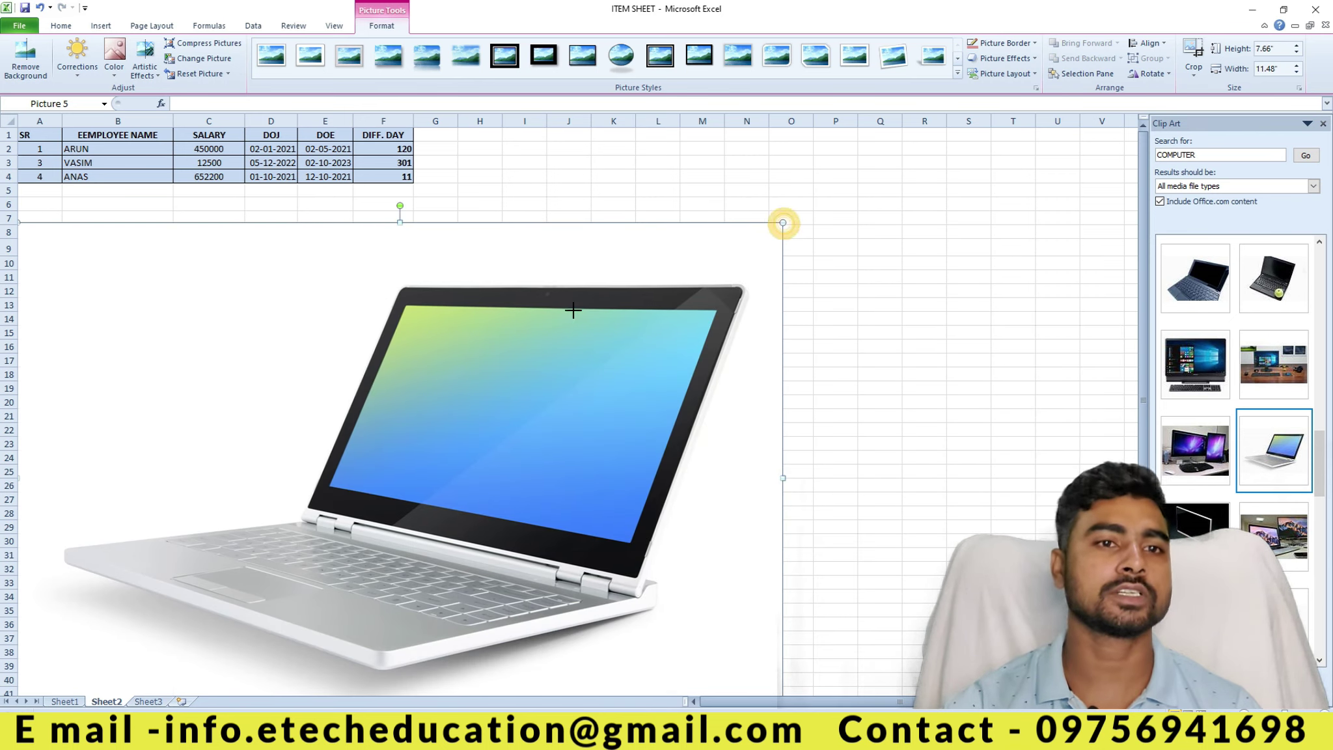
left_click_drag(785, 223, 482, 423)
mouse_move(281, 550)
left_mouse_down()
mouse_move(399, 413)
mouse_move(338, 352)
mouse_move(296, 384)
left_mouse_up()
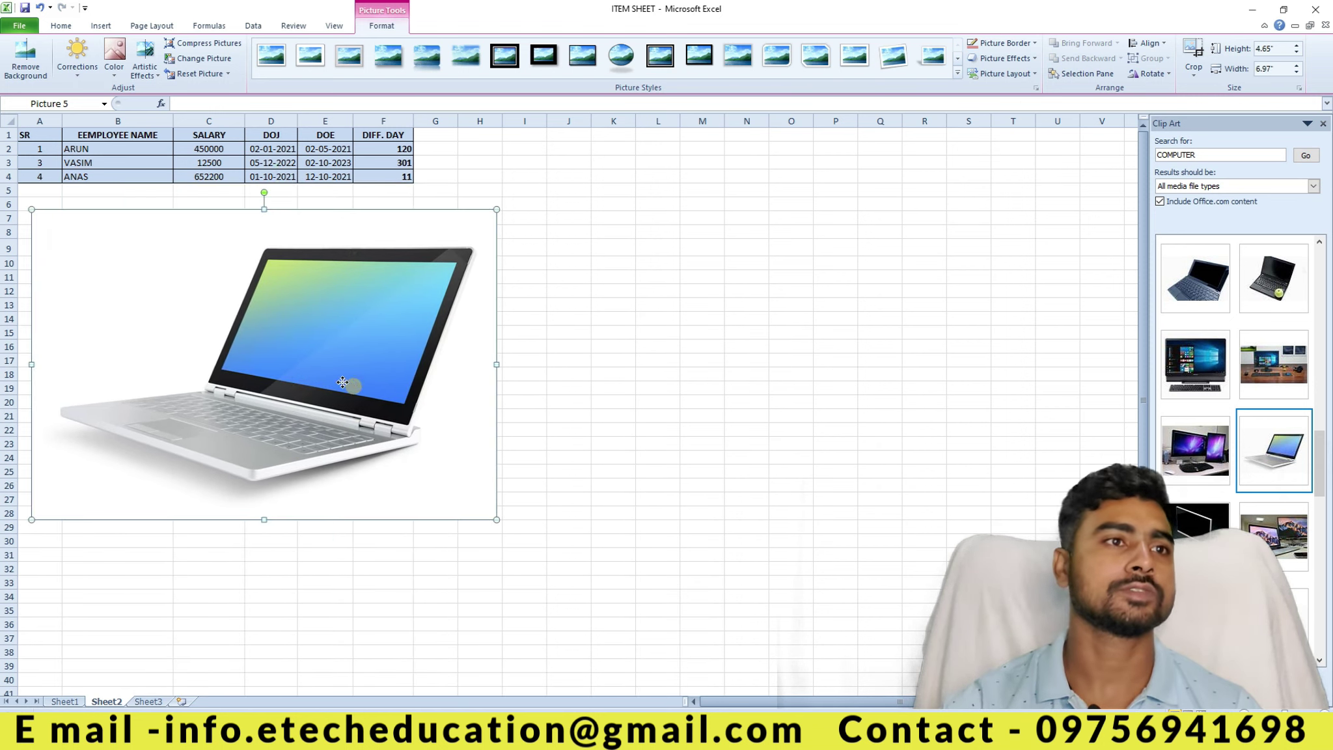
key("Delete")
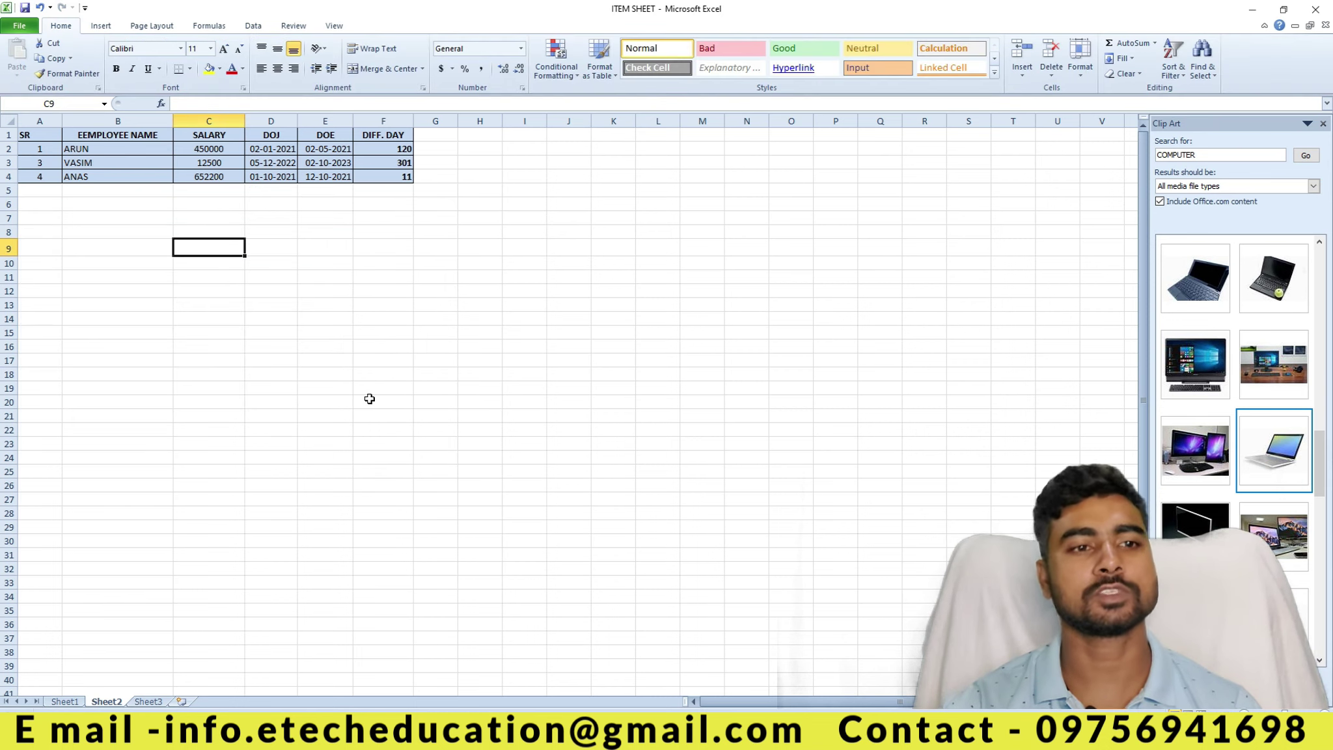
- Open and close the SmartArt gallery, select blank row A6:F6, then reopen SmartArt
left_click(101, 25)
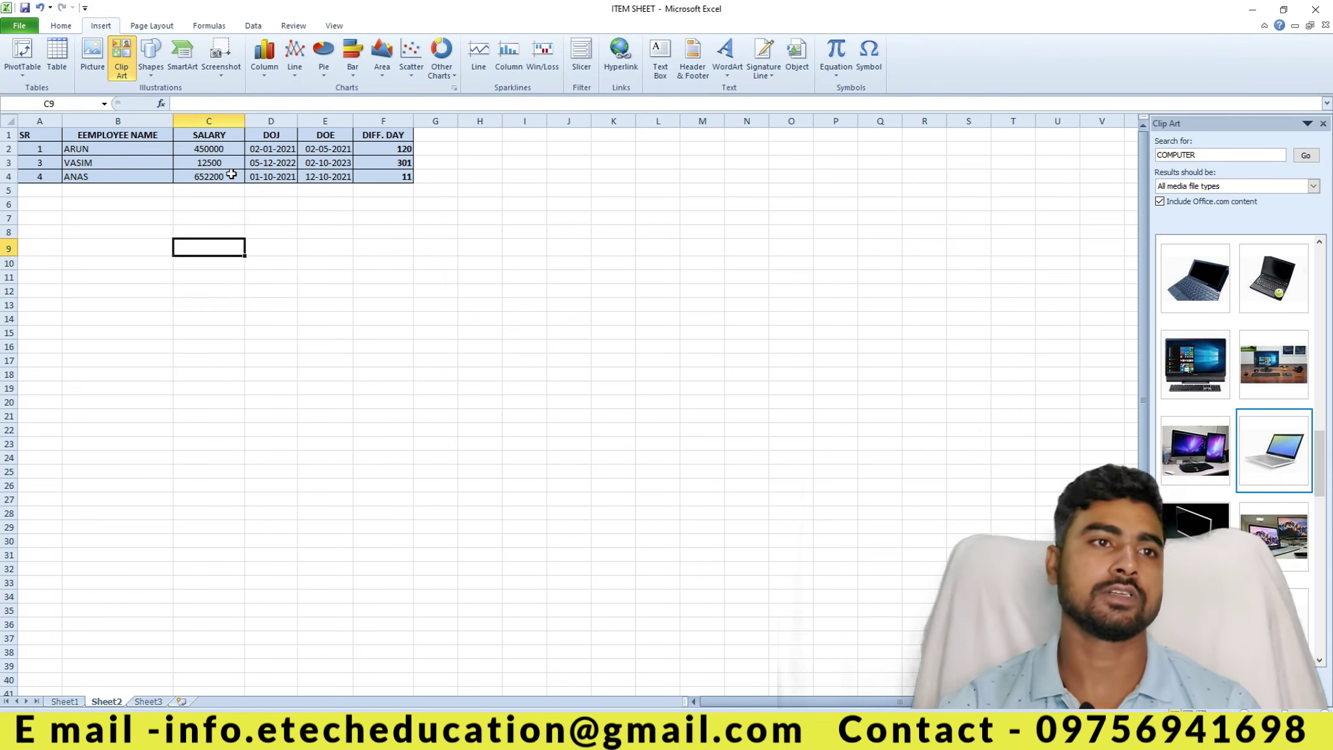
left_click(182, 52)
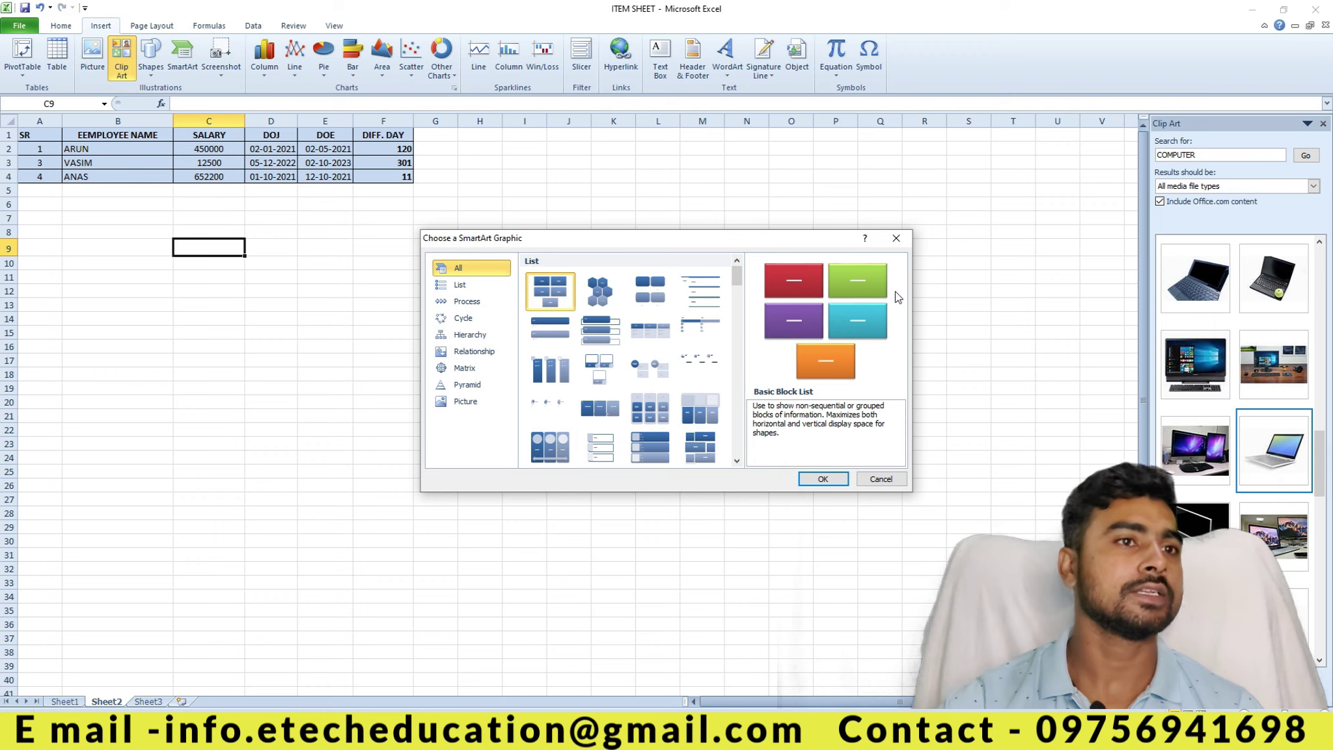
left_click(893, 239)
left_click(229, 234)
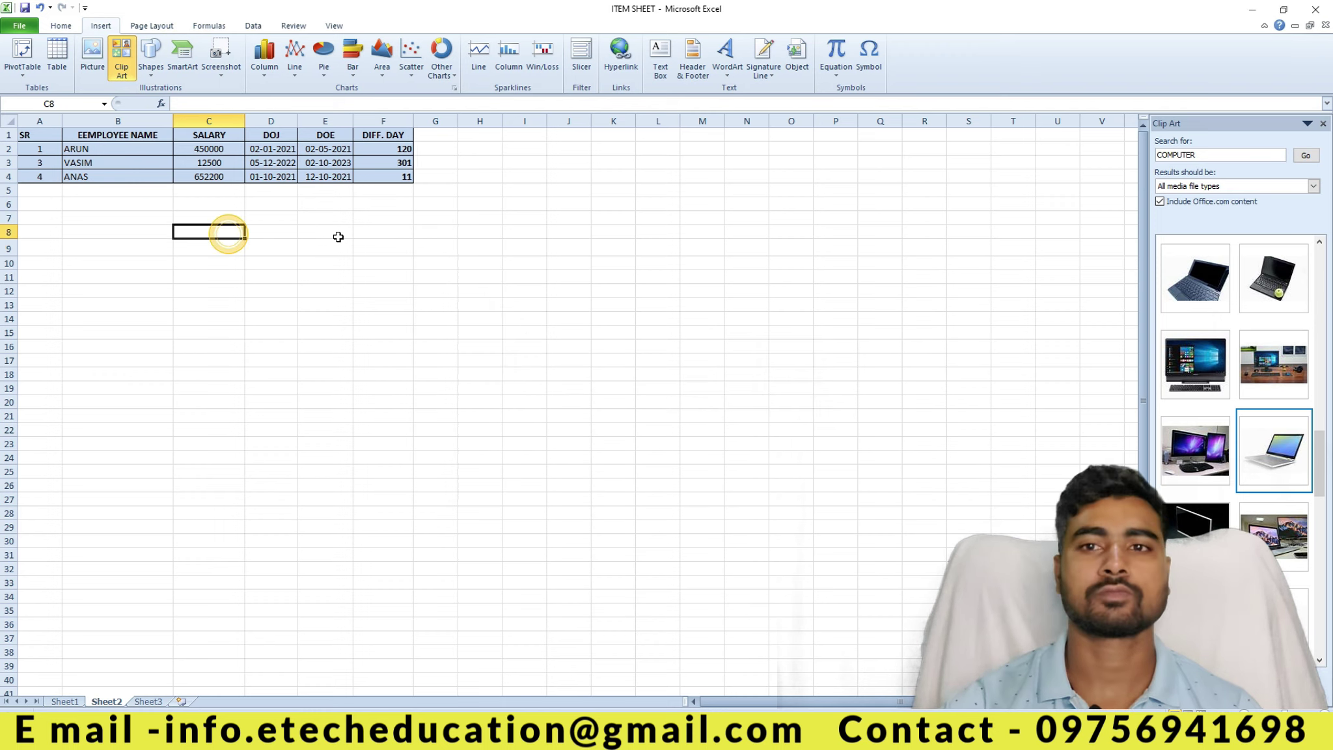
left_click_drag(404, 204, 45, 204)
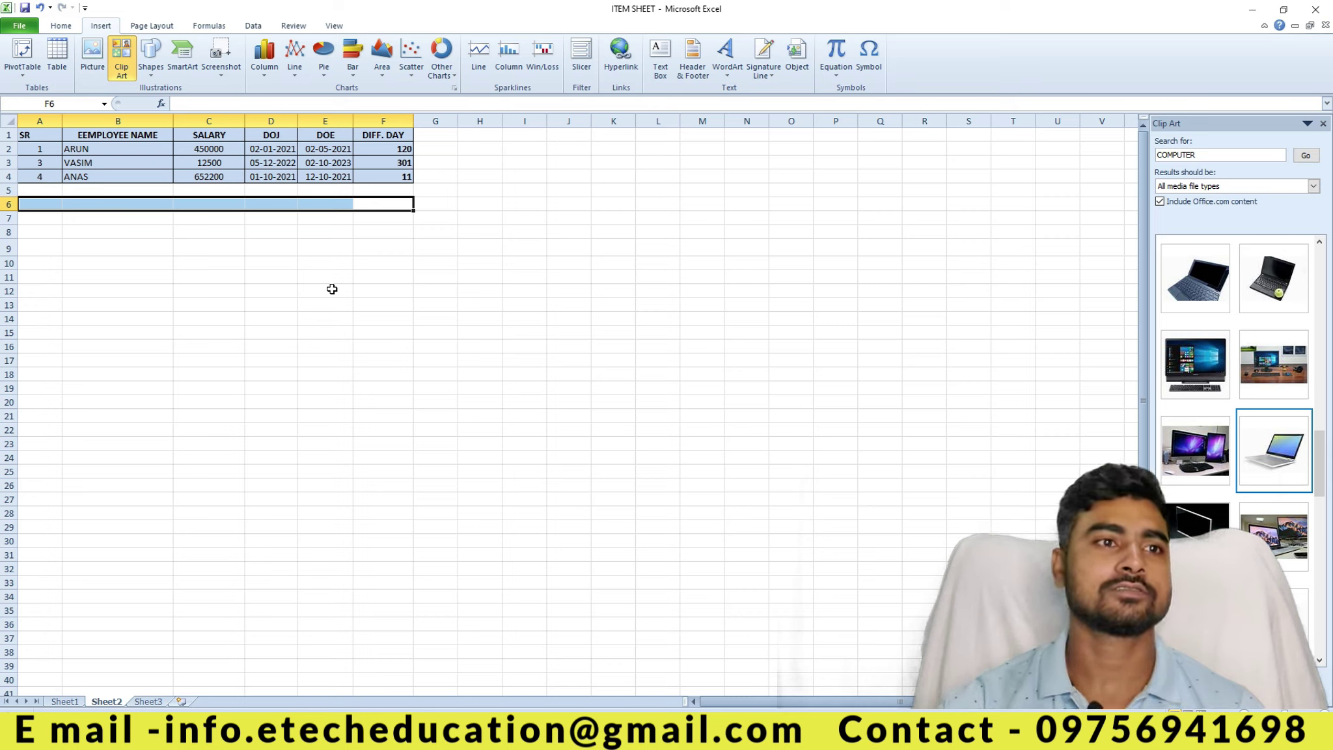
left_click(352, 278)
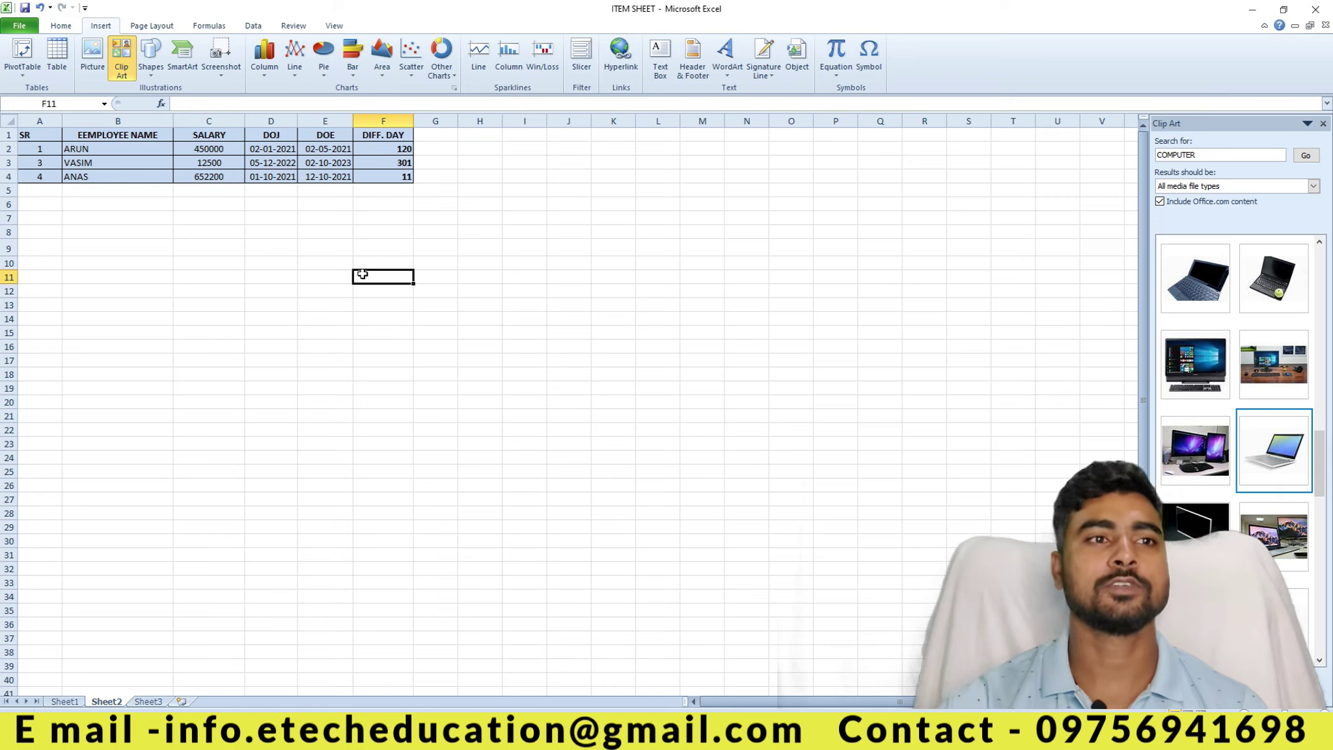
left_click(125, 230)
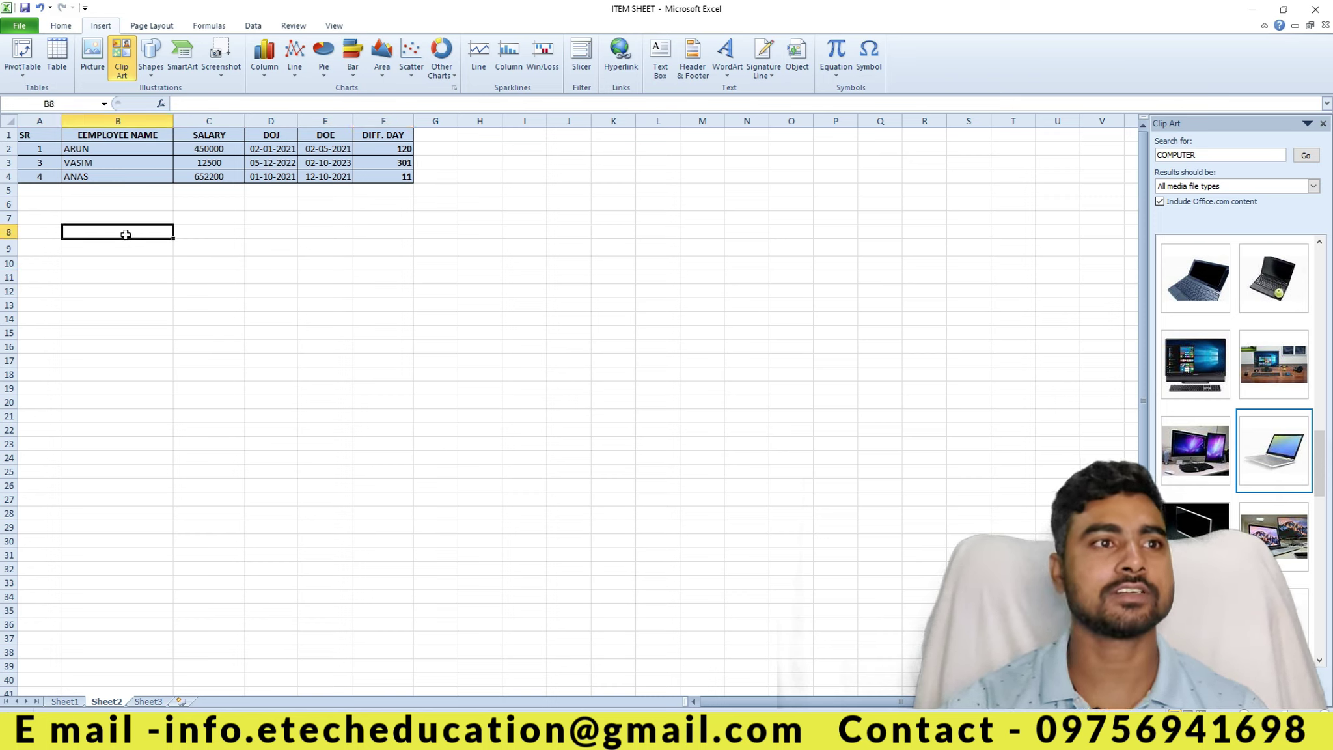
left_click_drag(48, 204, 372, 201)
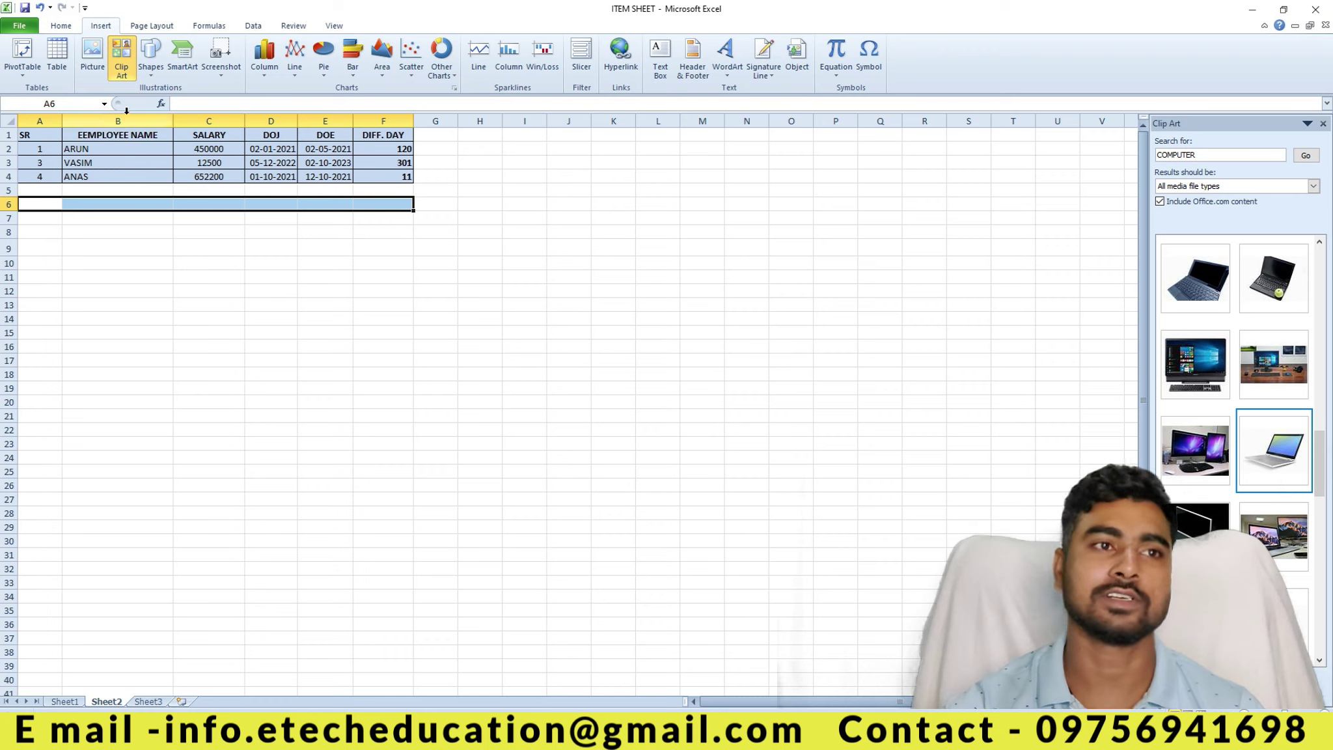
left_click(303, 286)
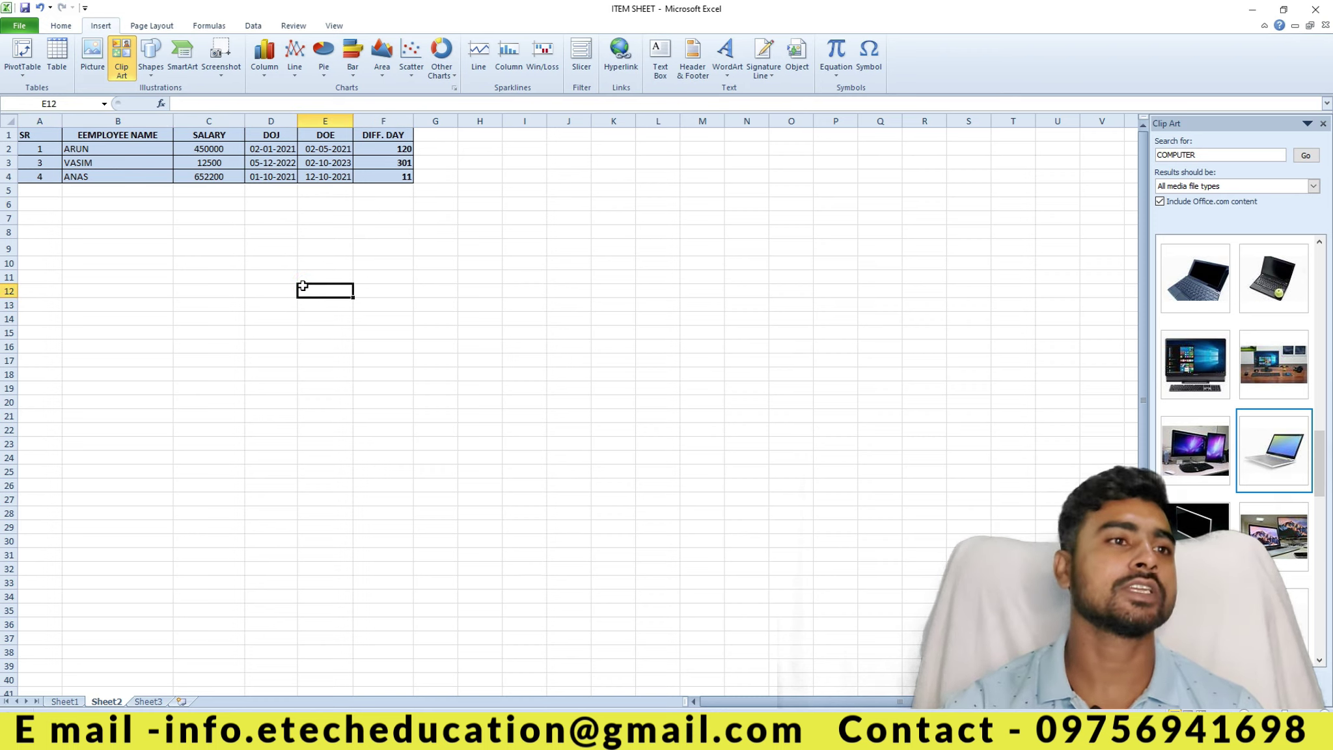
left_click(182, 55)
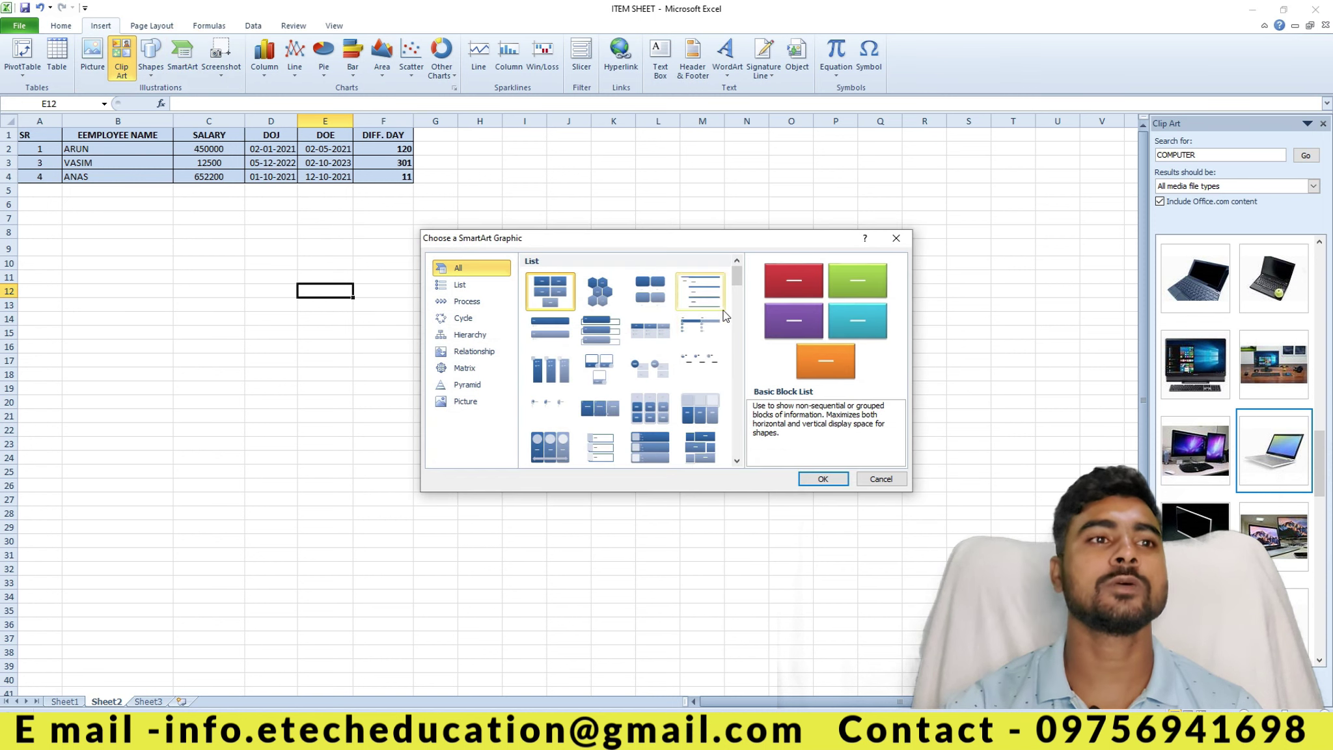
- Compare Vertical Chevron List with Pyramid List, then insert the Pyramid List graphic
left_click_drag(737, 280, 735, 273)
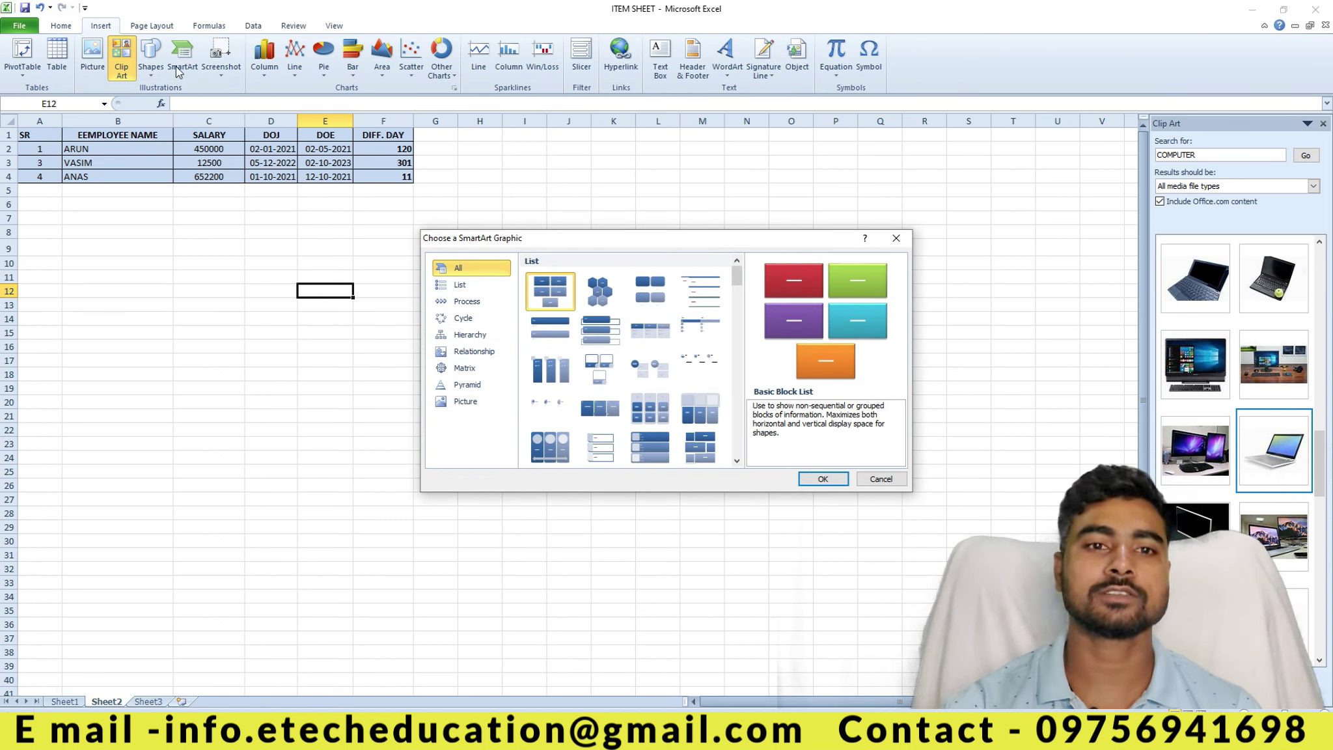
left_click_drag(738, 277, 738, 264)
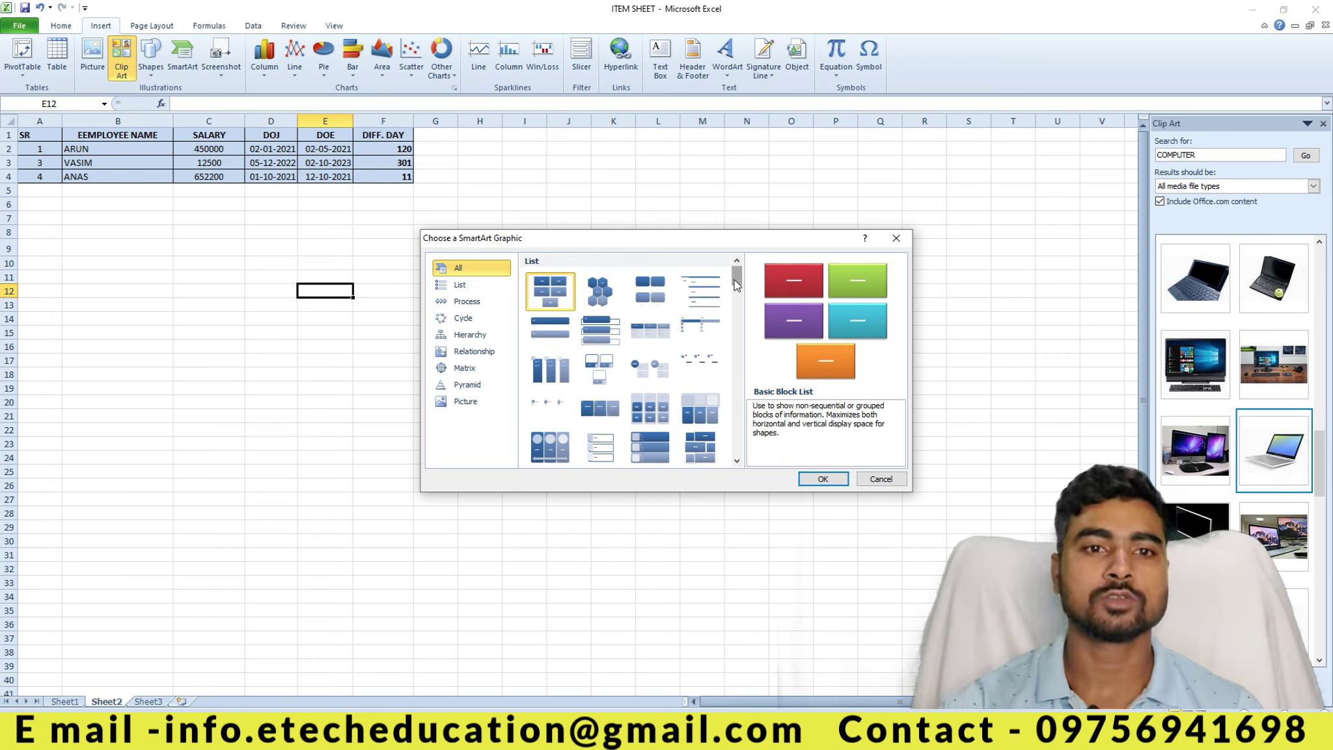
left_click_drag(736, 281, 735, 296)
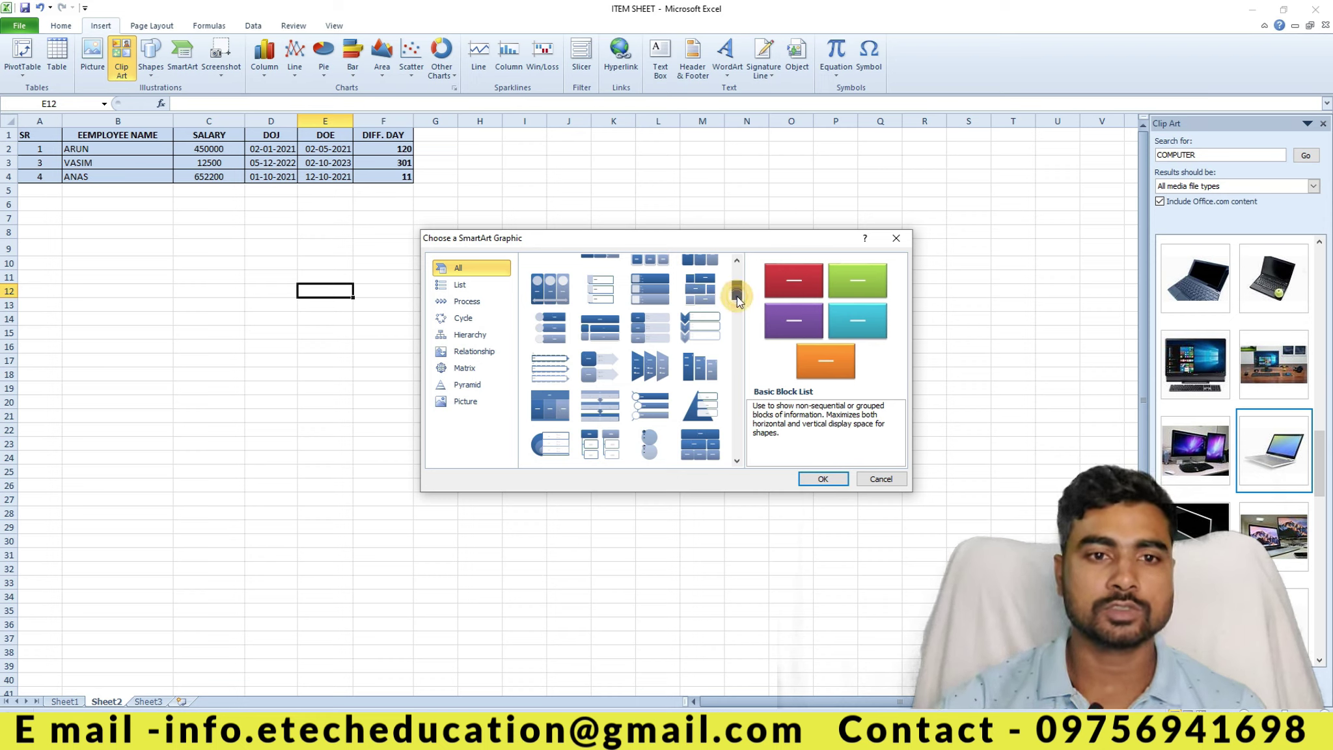
left_click_drag(737, 295, 738, 300)
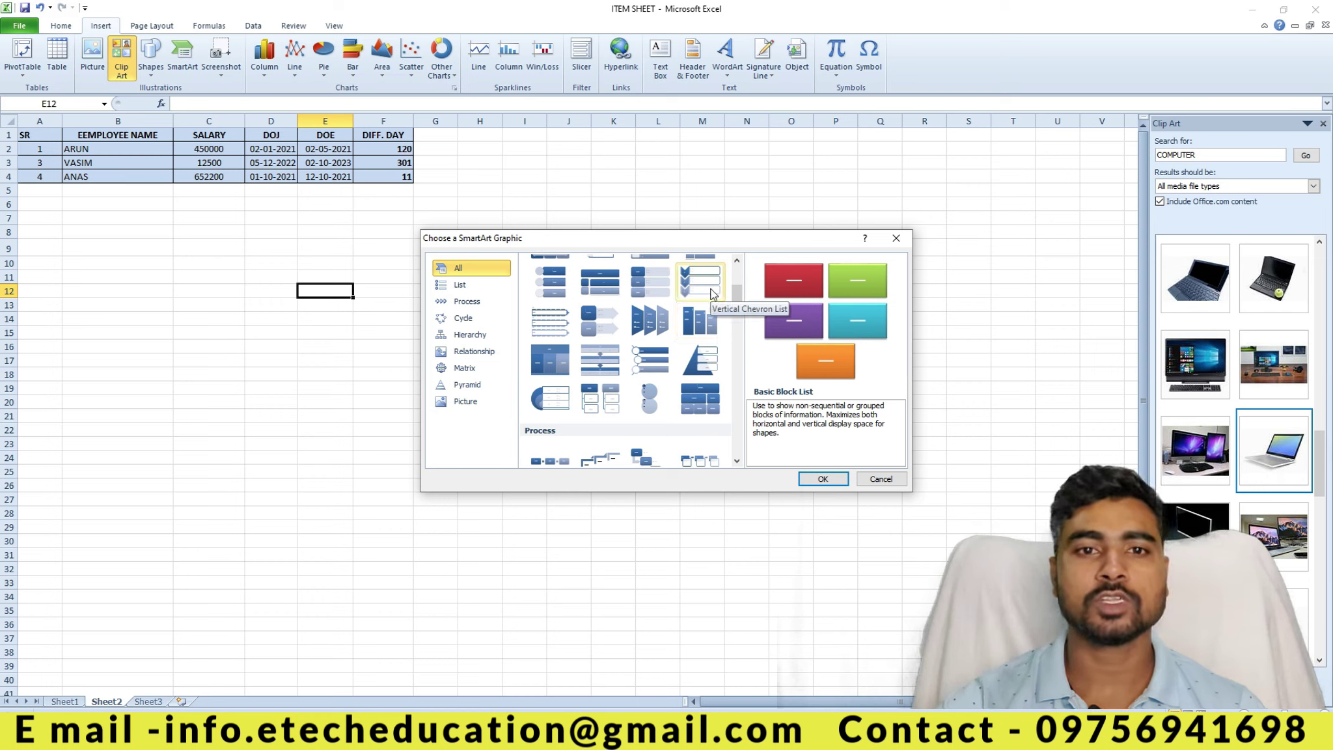
left_click(713, 294)
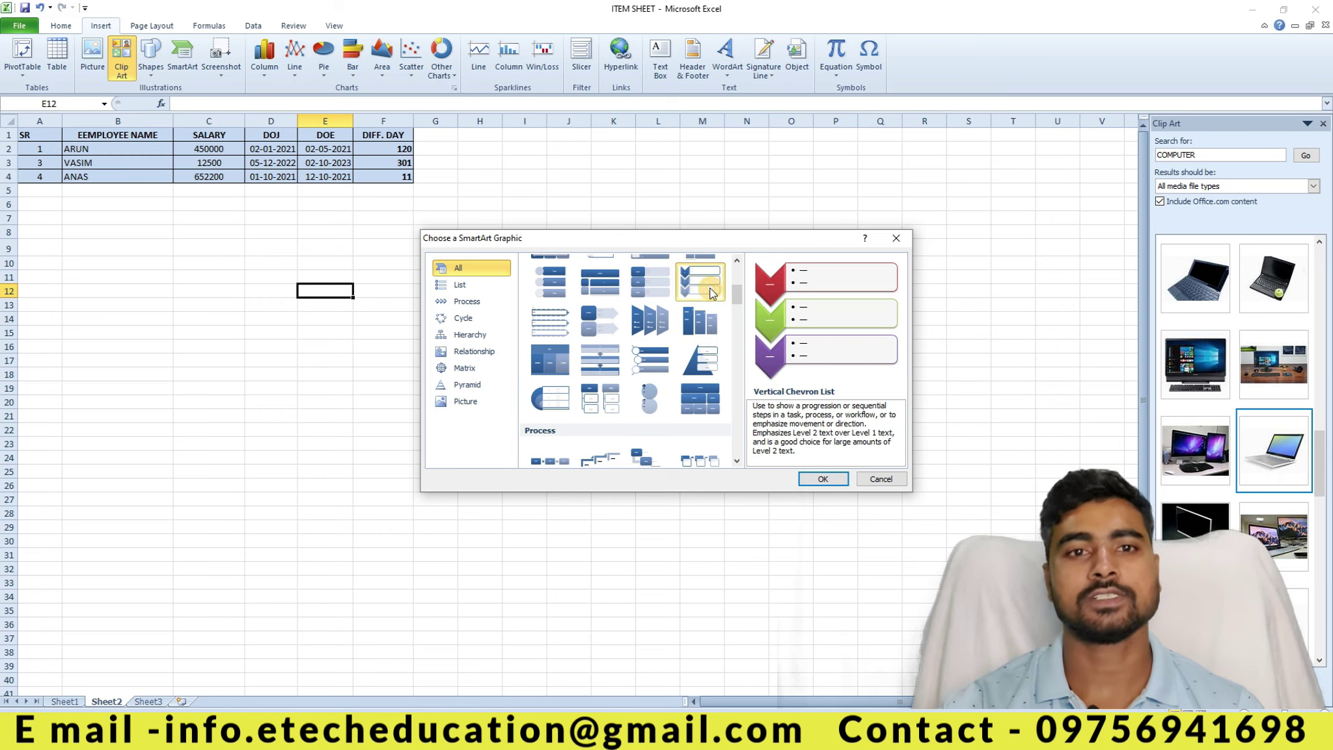
left_click(715, 370)
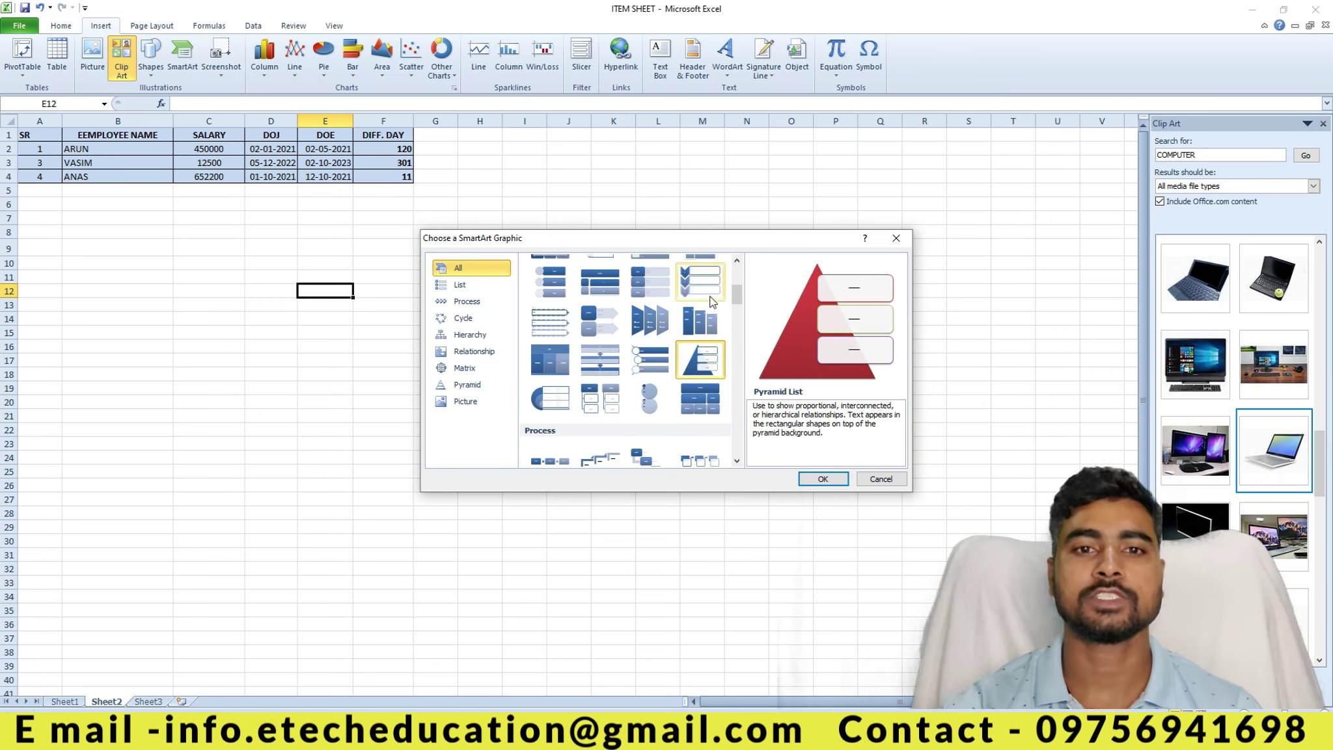
left_click(712, 300)
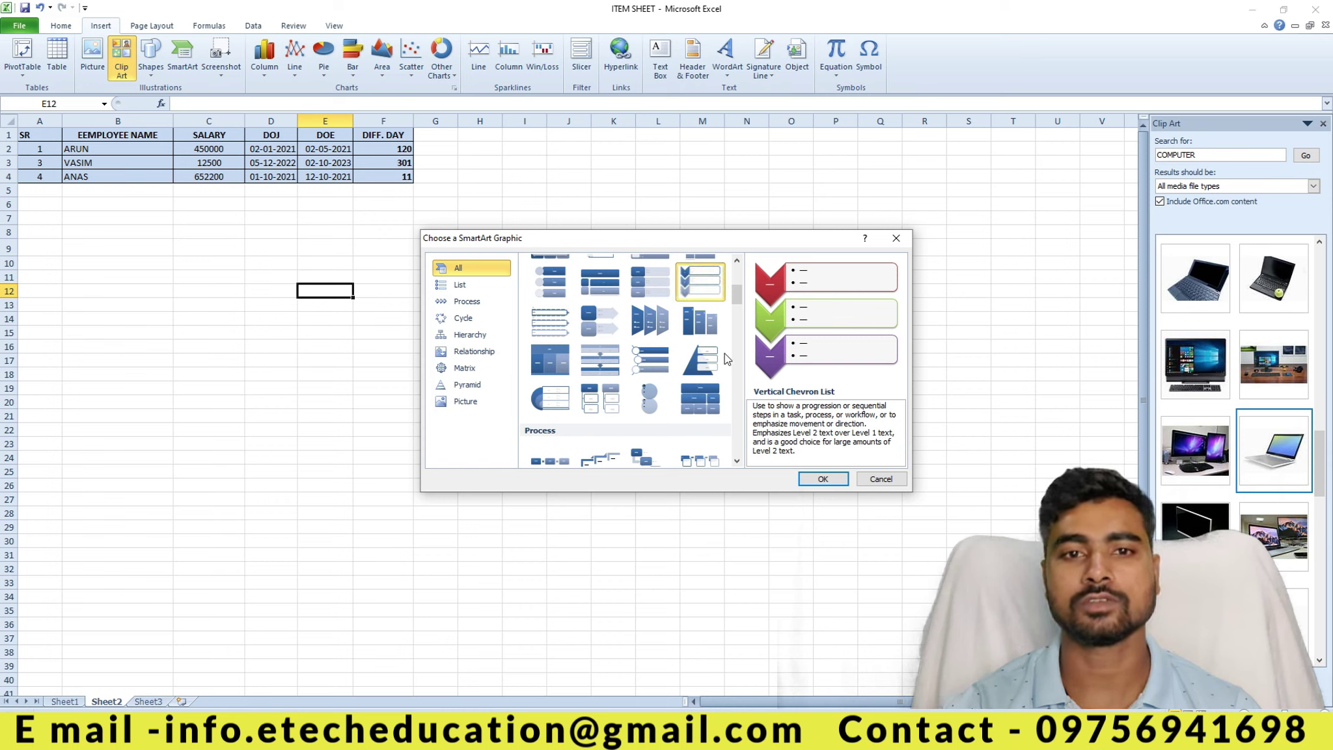
left_click(702, 359)
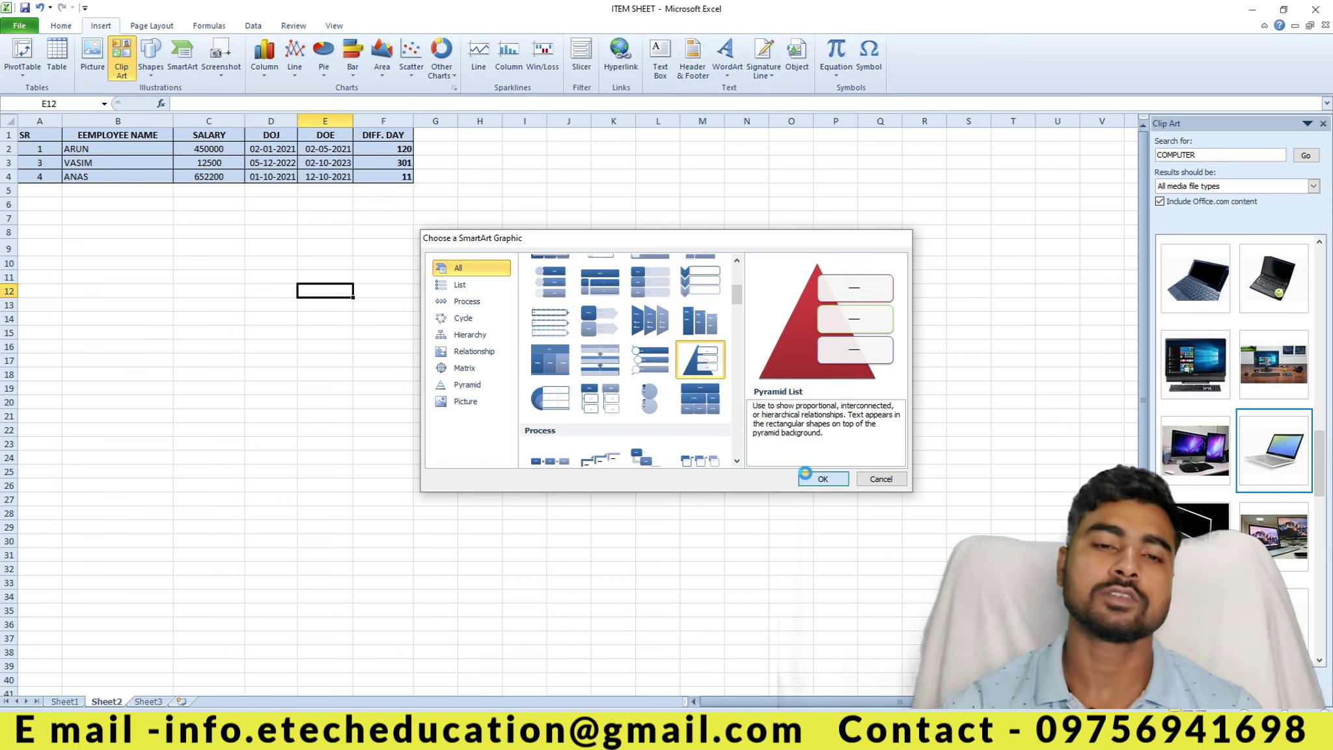
left_click(805, 473)
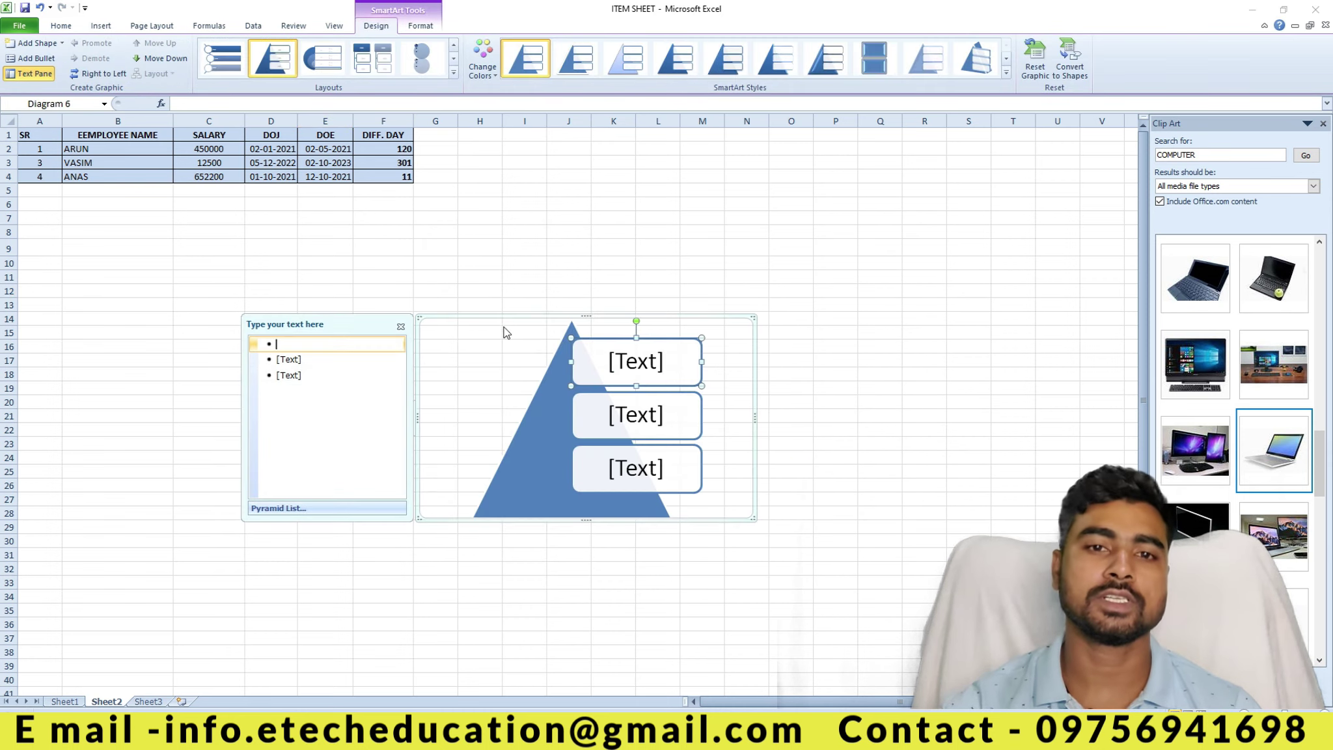
- Label the pyramid boxes, entering 45m in the top box and starting the lower ones
left_click(651, 358)
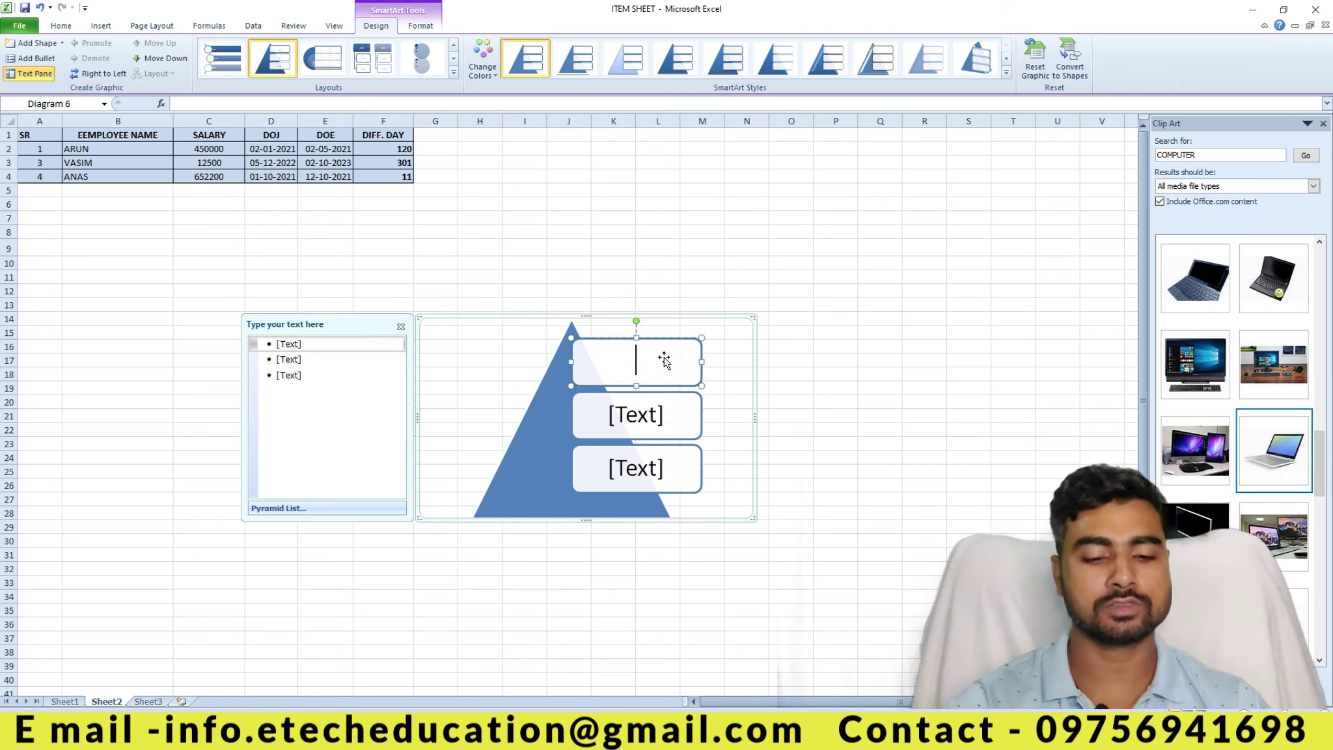
type("45m")
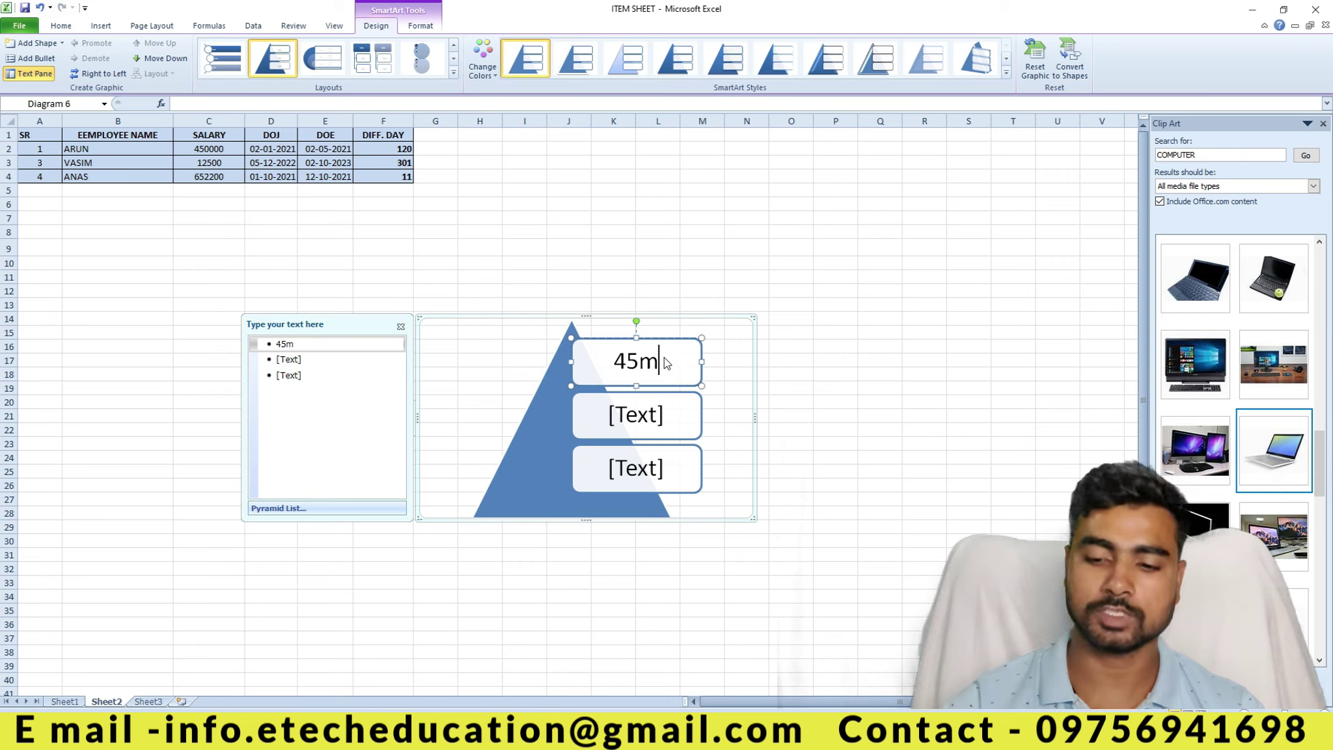
left_click(657, 413)
type("25m")
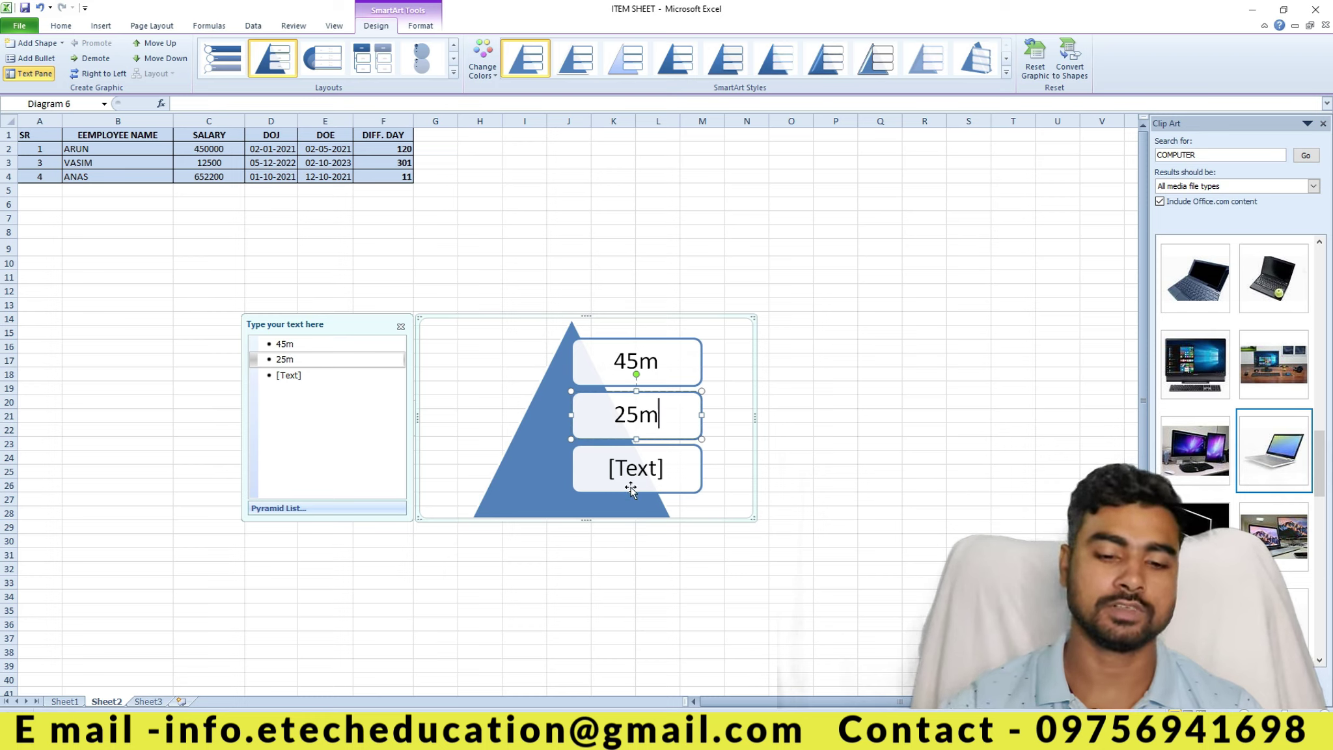
left_click(635, 466)
type("12m")
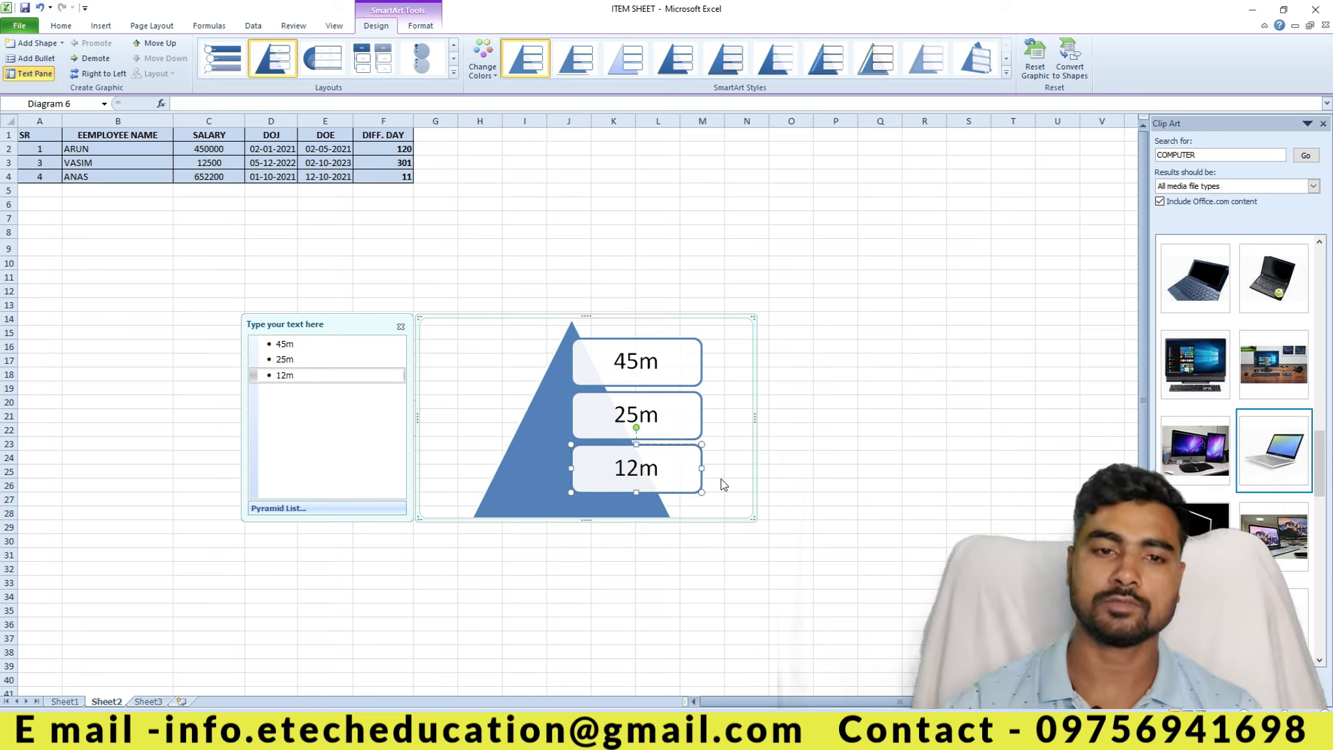
left_click(830, 444)
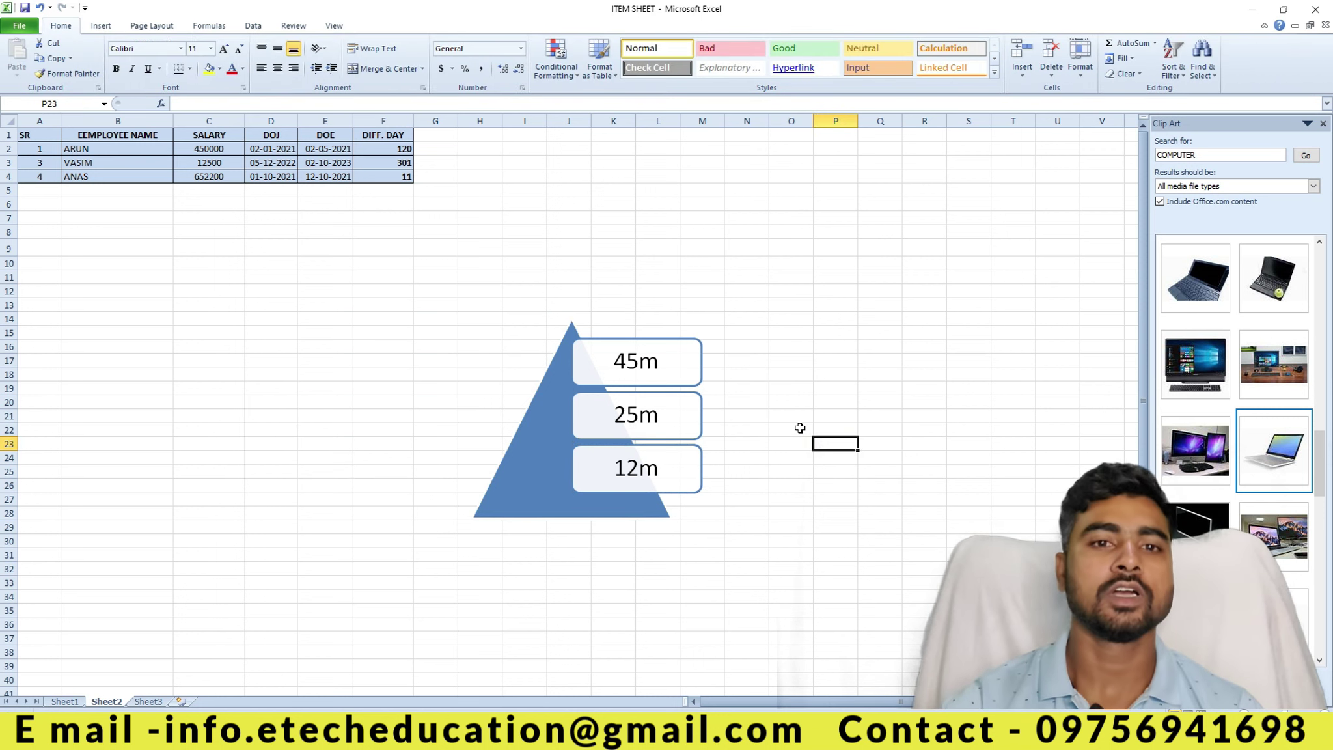
- Move the pyramid up and left, apply a 3D SmartArt style, then delete the graphic
left_click(553, 487)
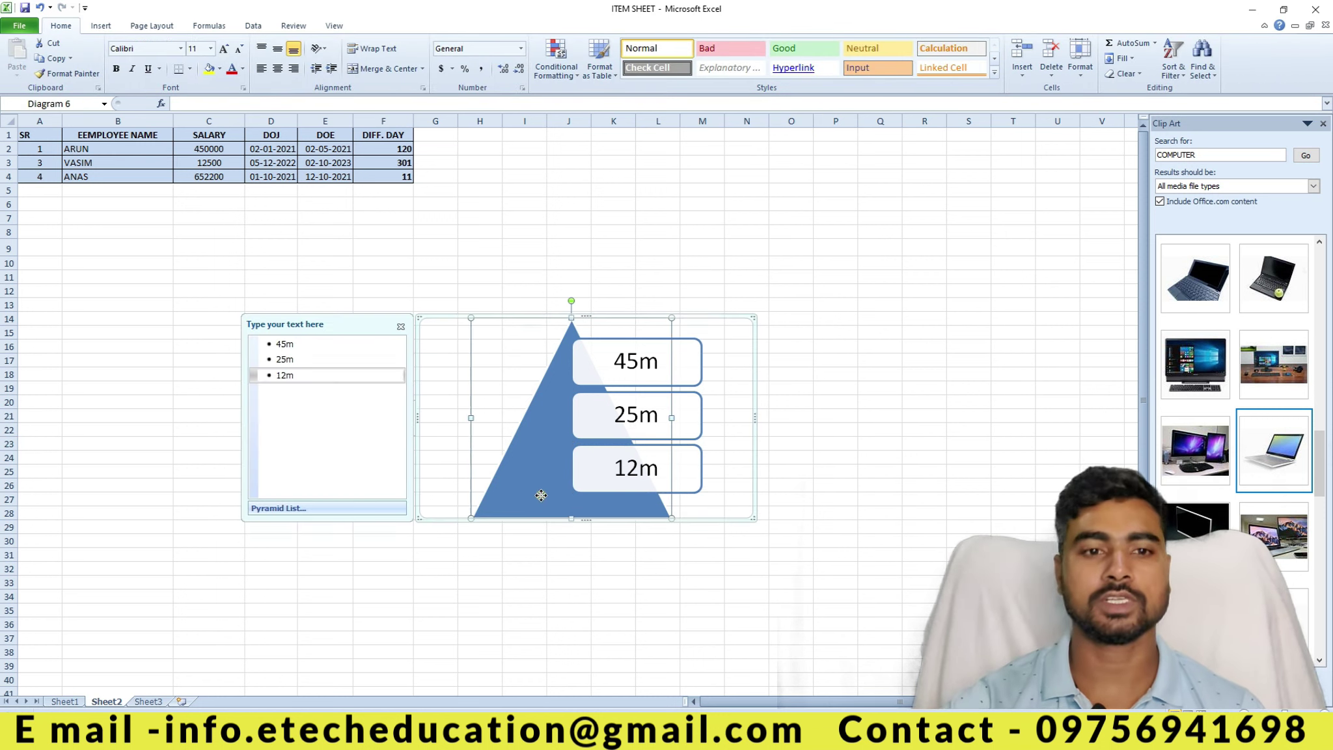
left_click_drag(539, 518, 429, 466)
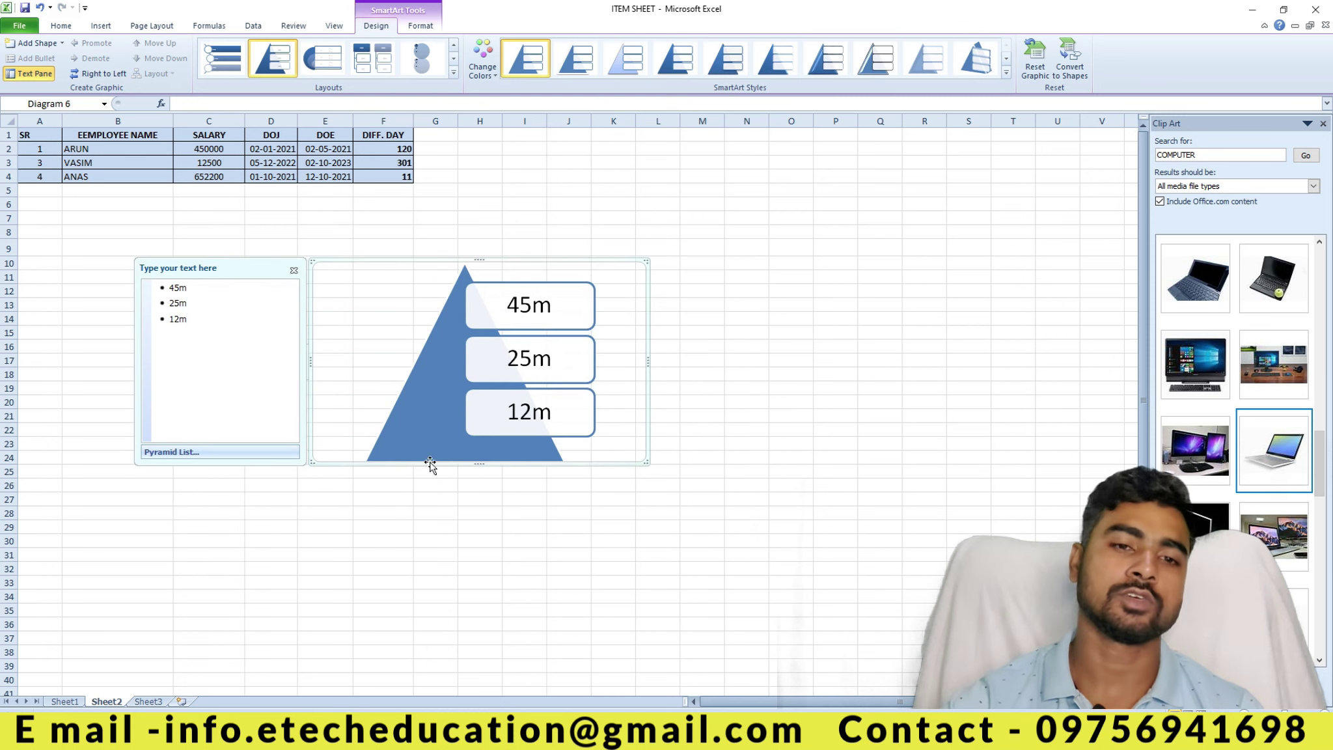
left_click(649, 499)
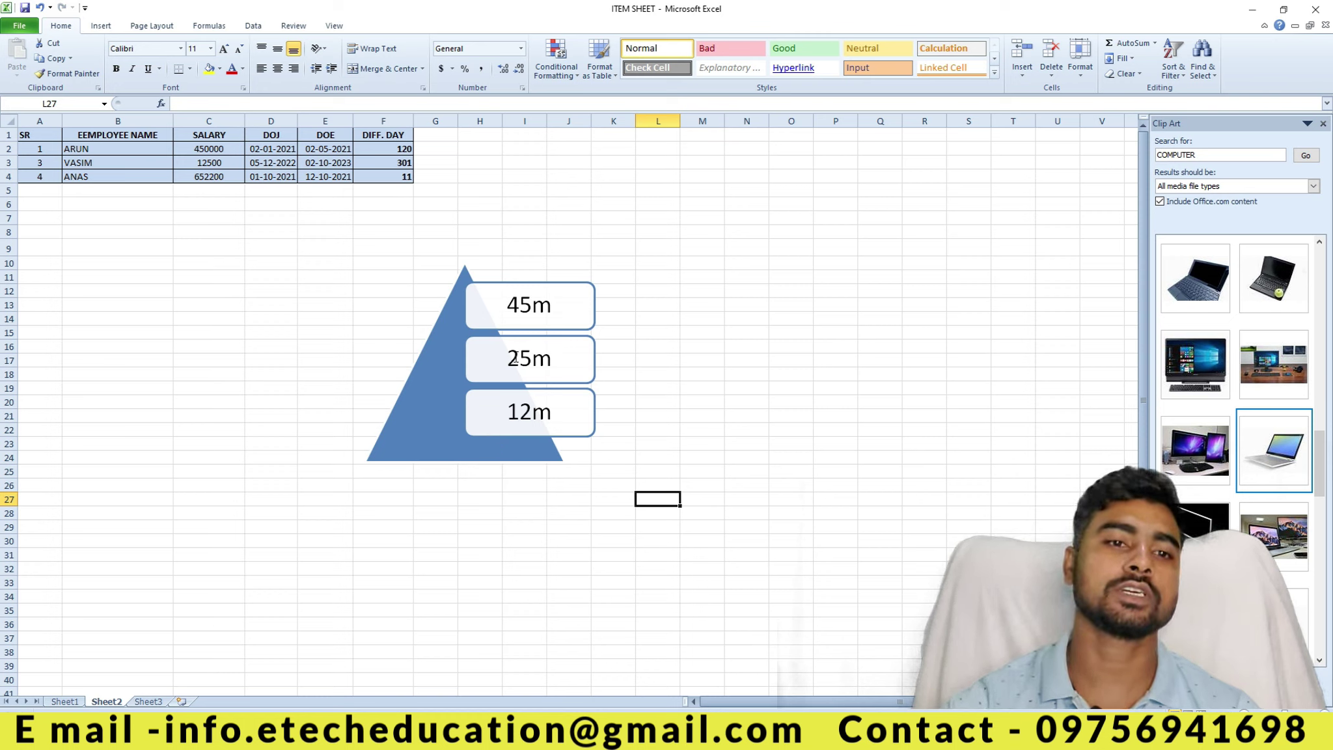
left_click(503, 358)
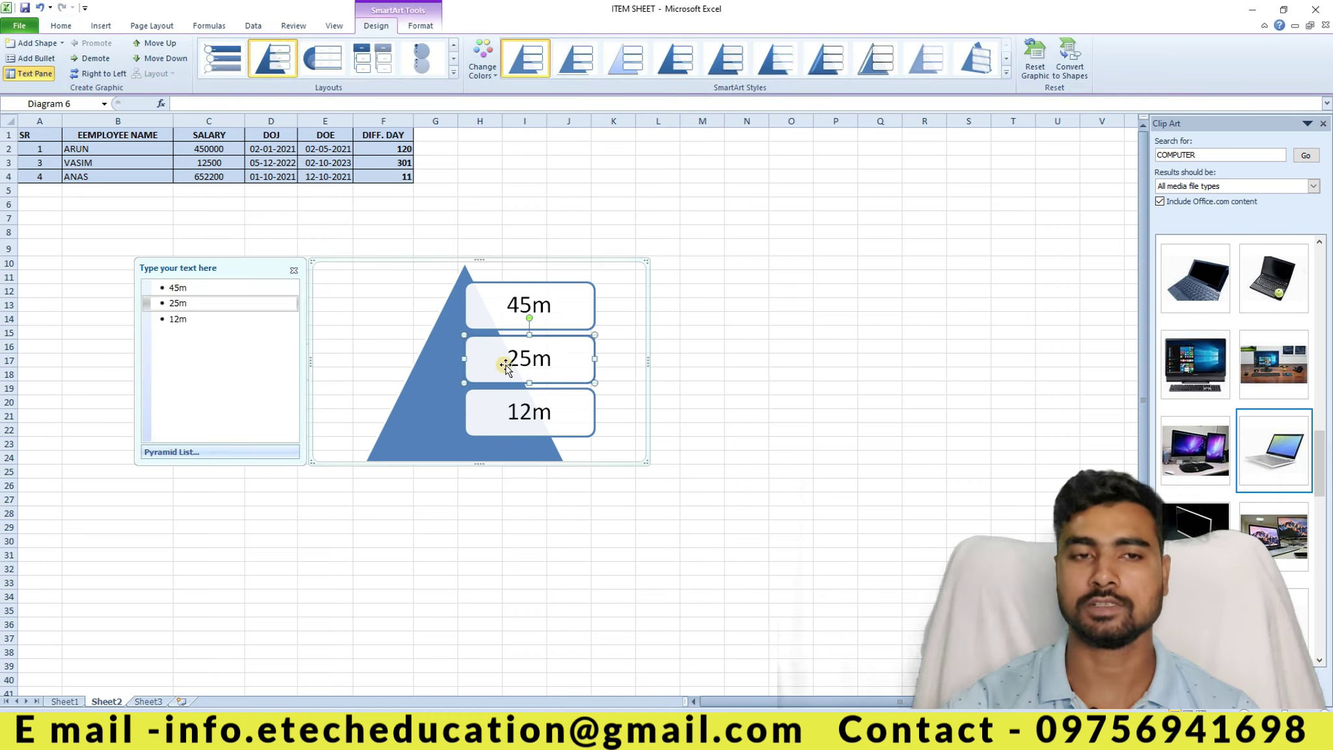
left_click(529, 305)
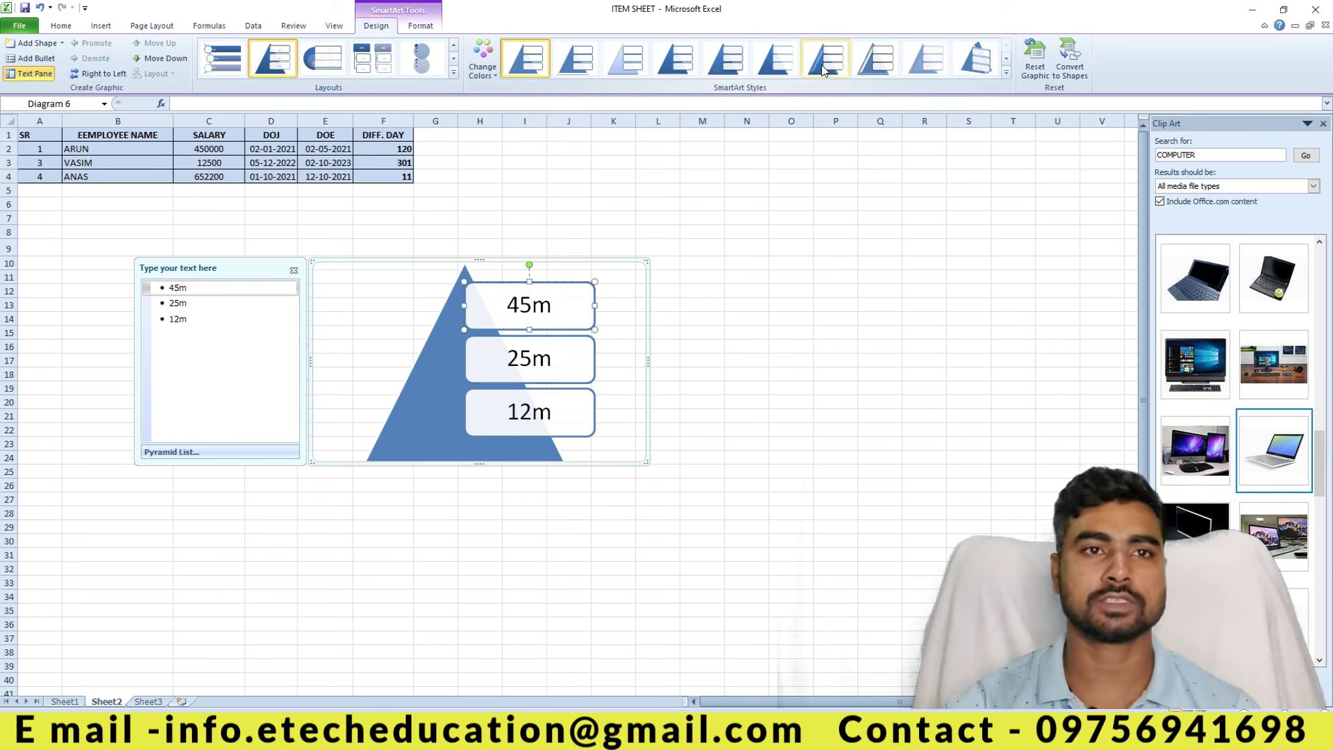
left_click(824, 60)
left_click(467, 260)
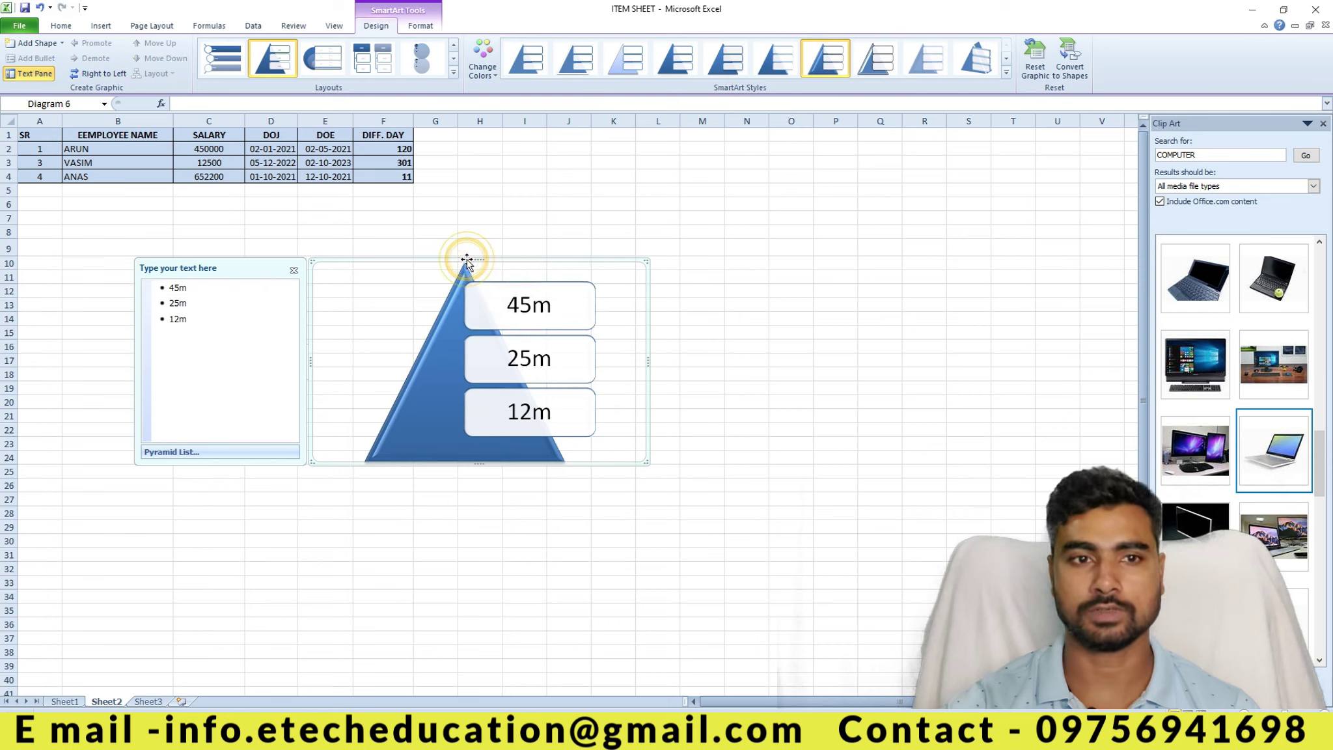
key("Delete")
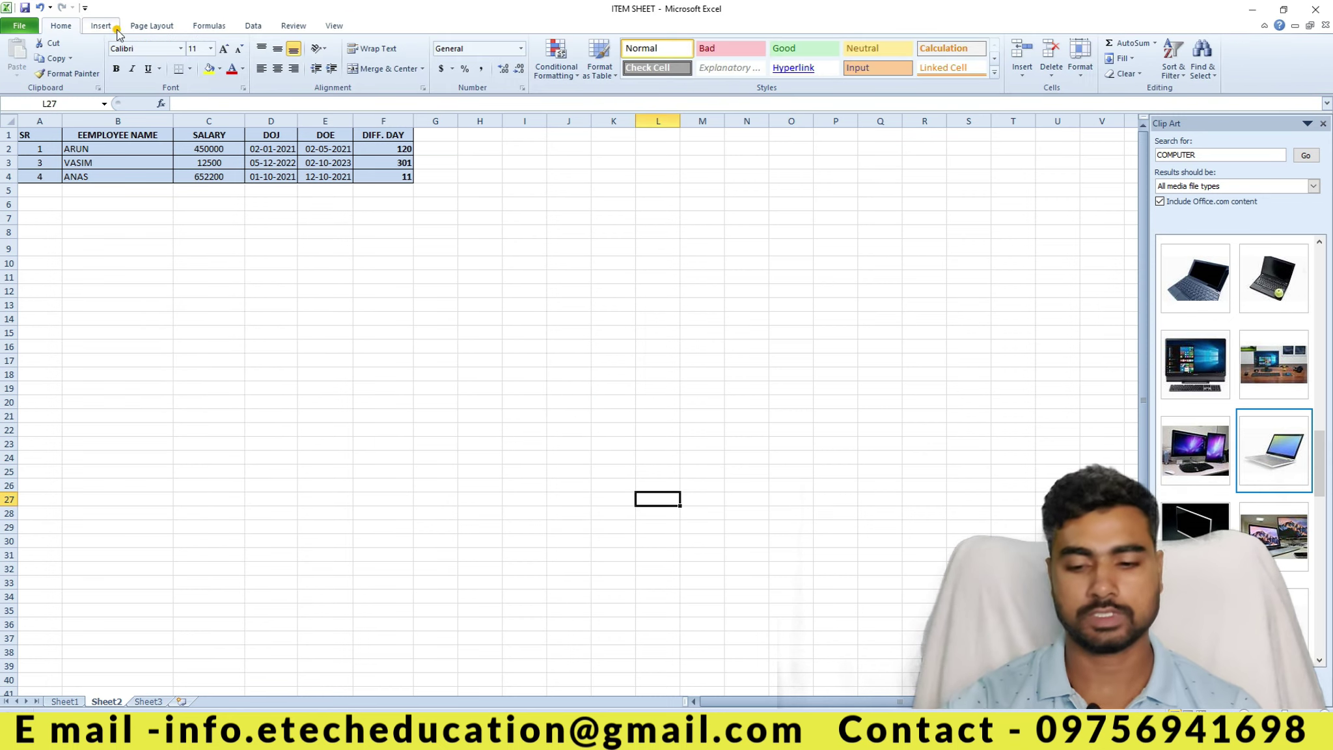
- Insert a Hierarchy > Organization Chart SmartArt graphic below the employee table
left_click(101, 26)
left_click(180, 59)
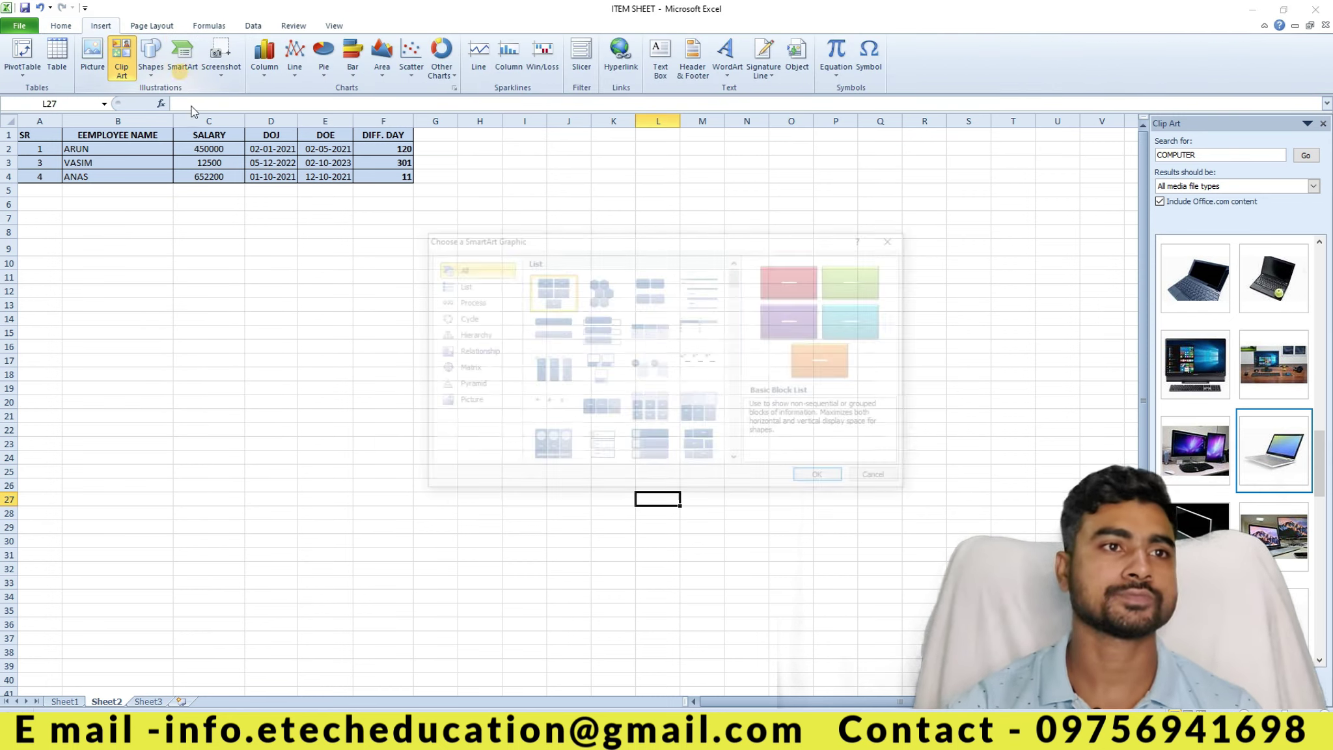
left_click(460, 287)
left_click(467, 301)
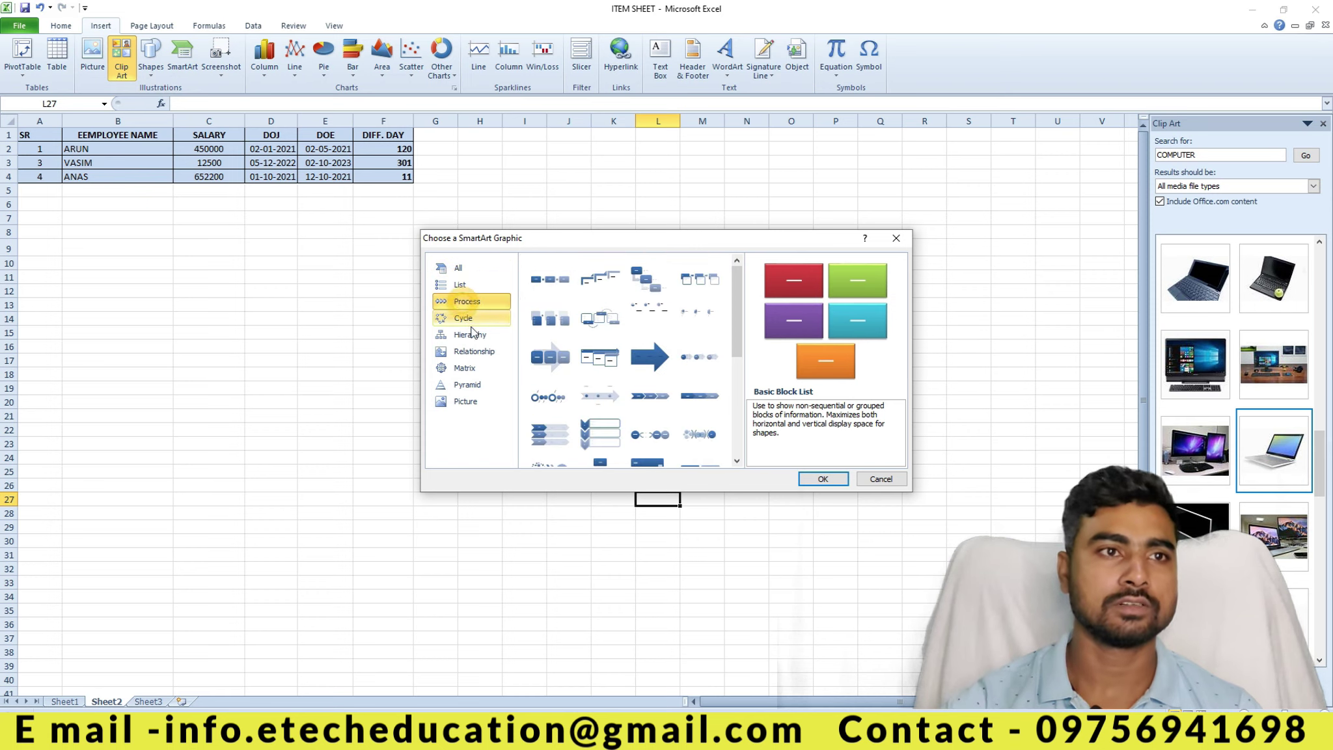
left_click(470, 334)
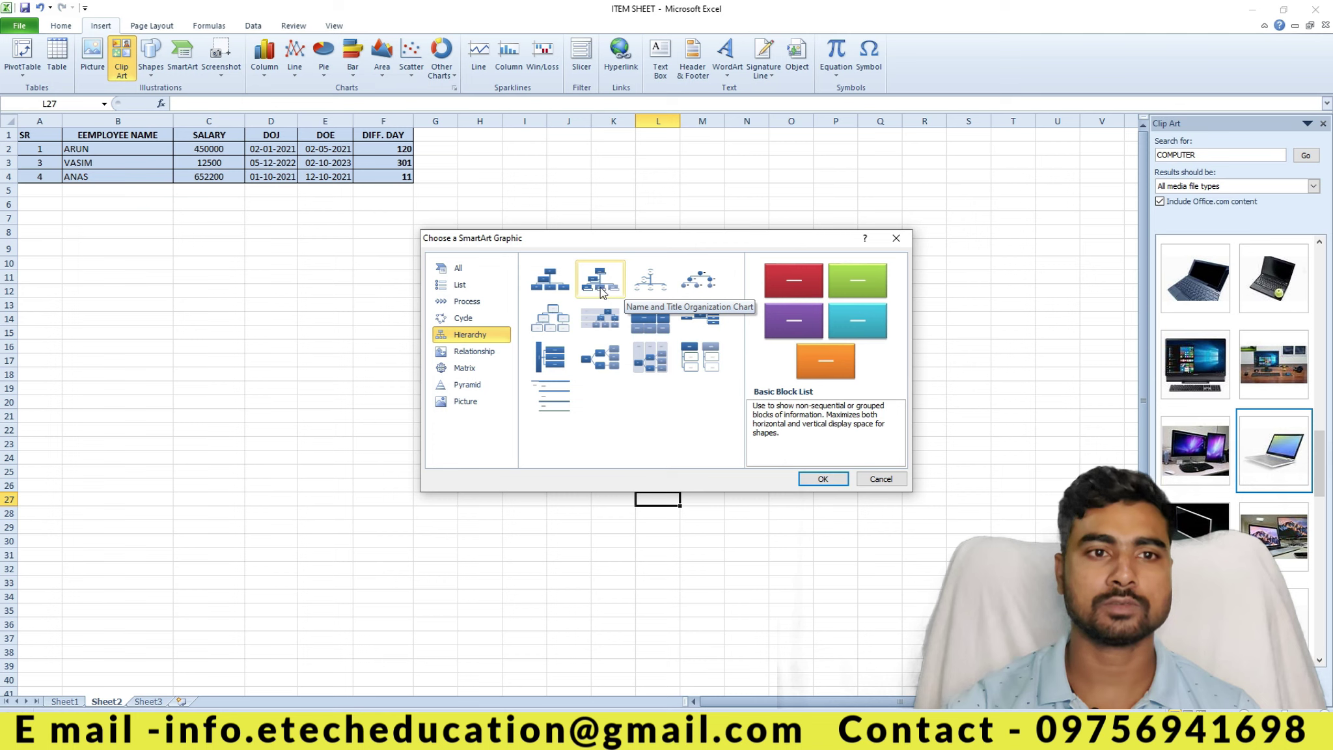
left_click(568, 286)
left_click(819, 477)
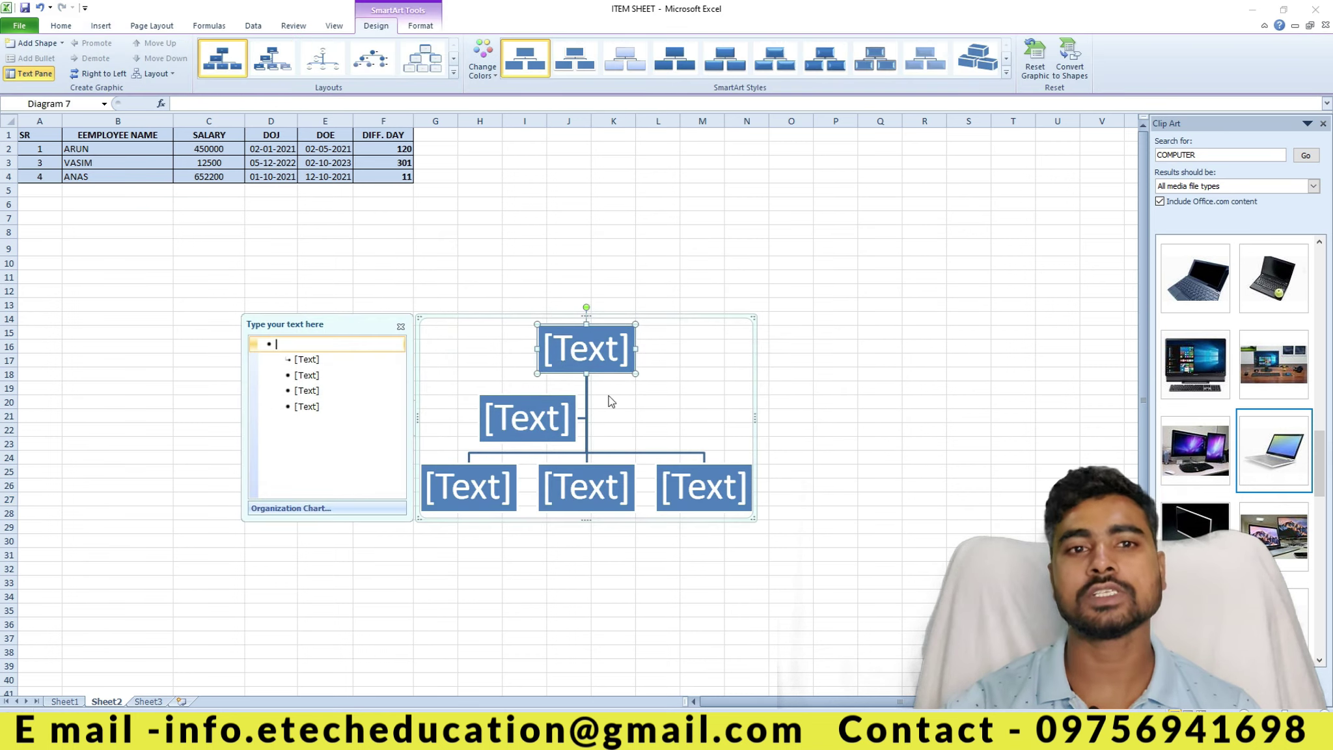
- Click into the chart's top and assistant boxes, then select the whole organization chart and delete it
left_click(589, 357)
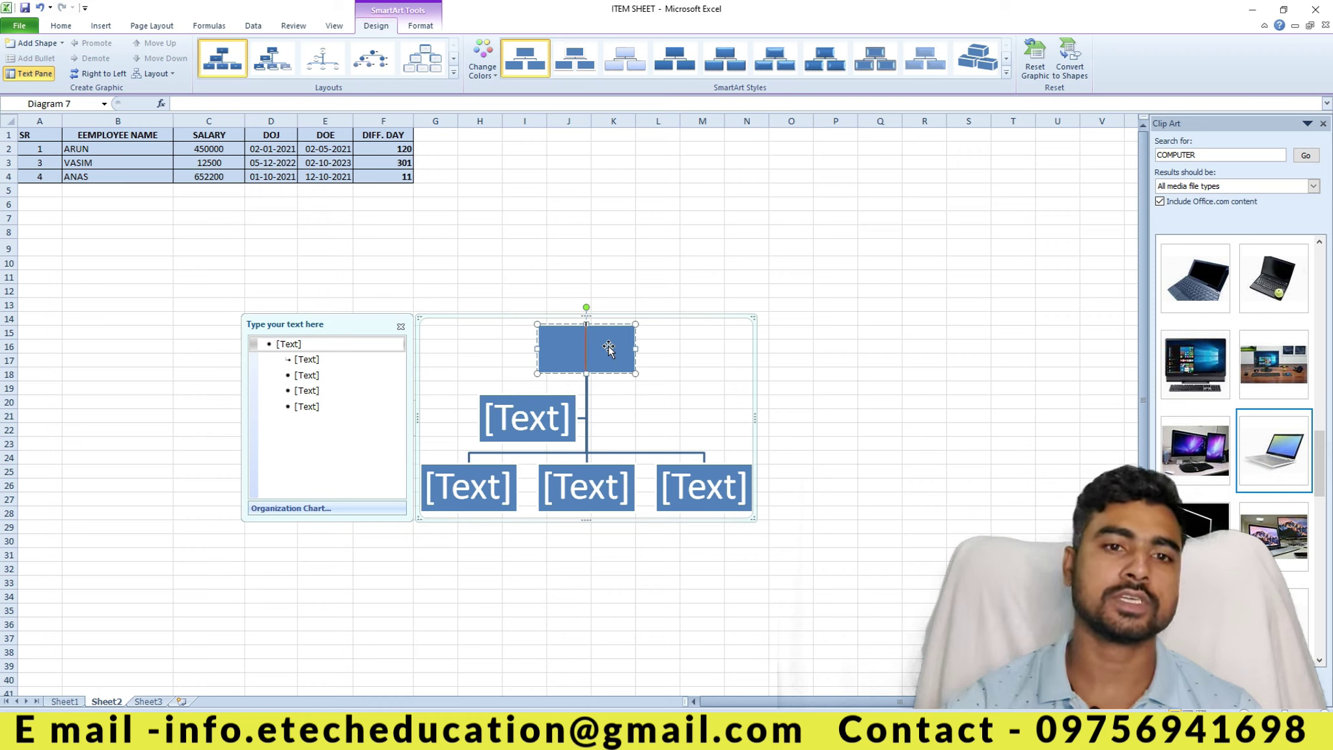
left_click(557, 412)
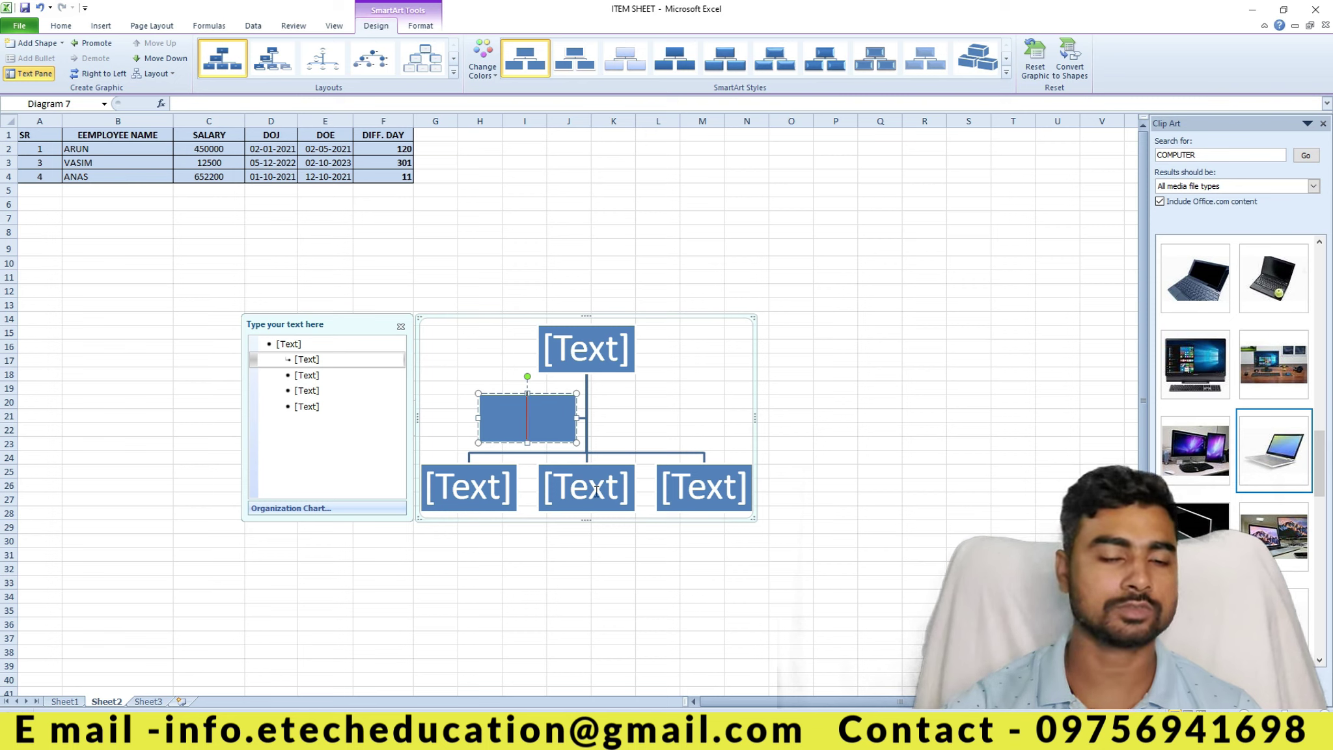
left_click(700, 313)
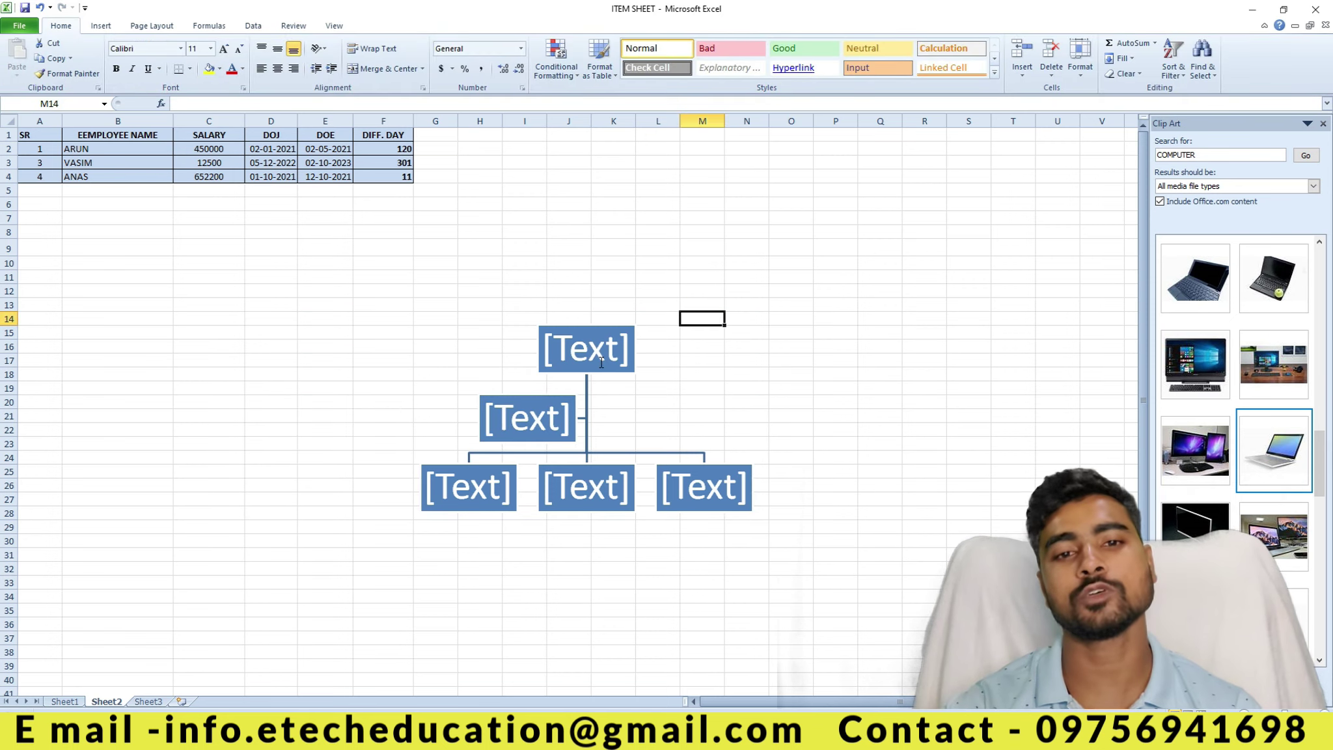
left_click(595, 350)
left_click(604, 316)
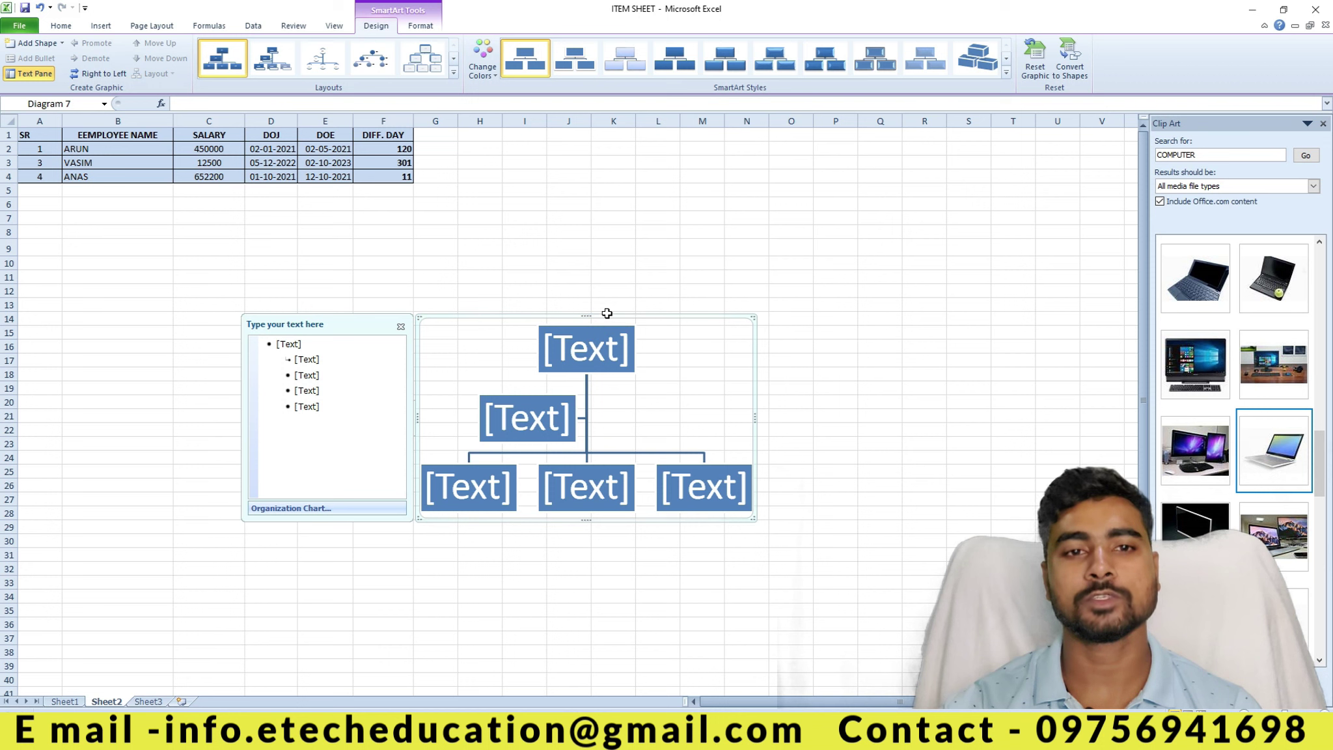
key("Delete")
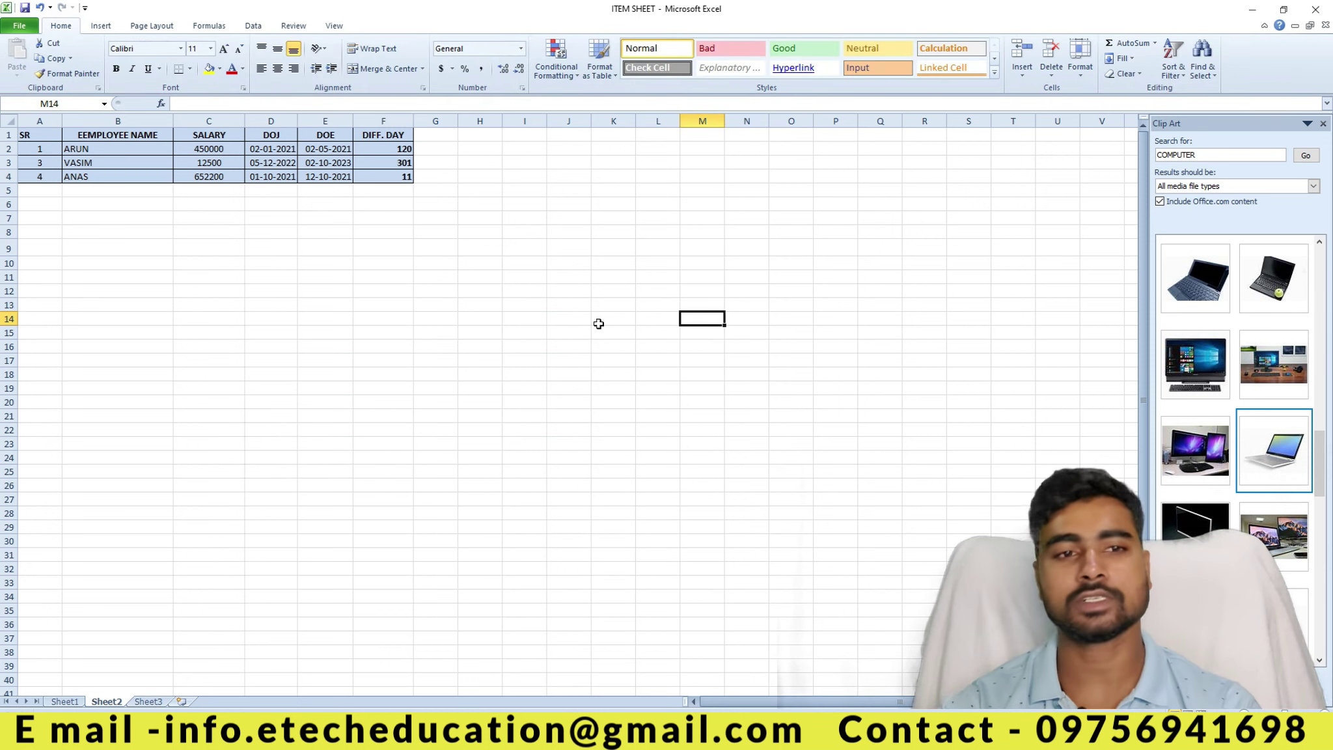
- Try Insert's Screenshot > Screen Clipping, then close the Clip Art task pane to show the employee table
left_click(101, 26)
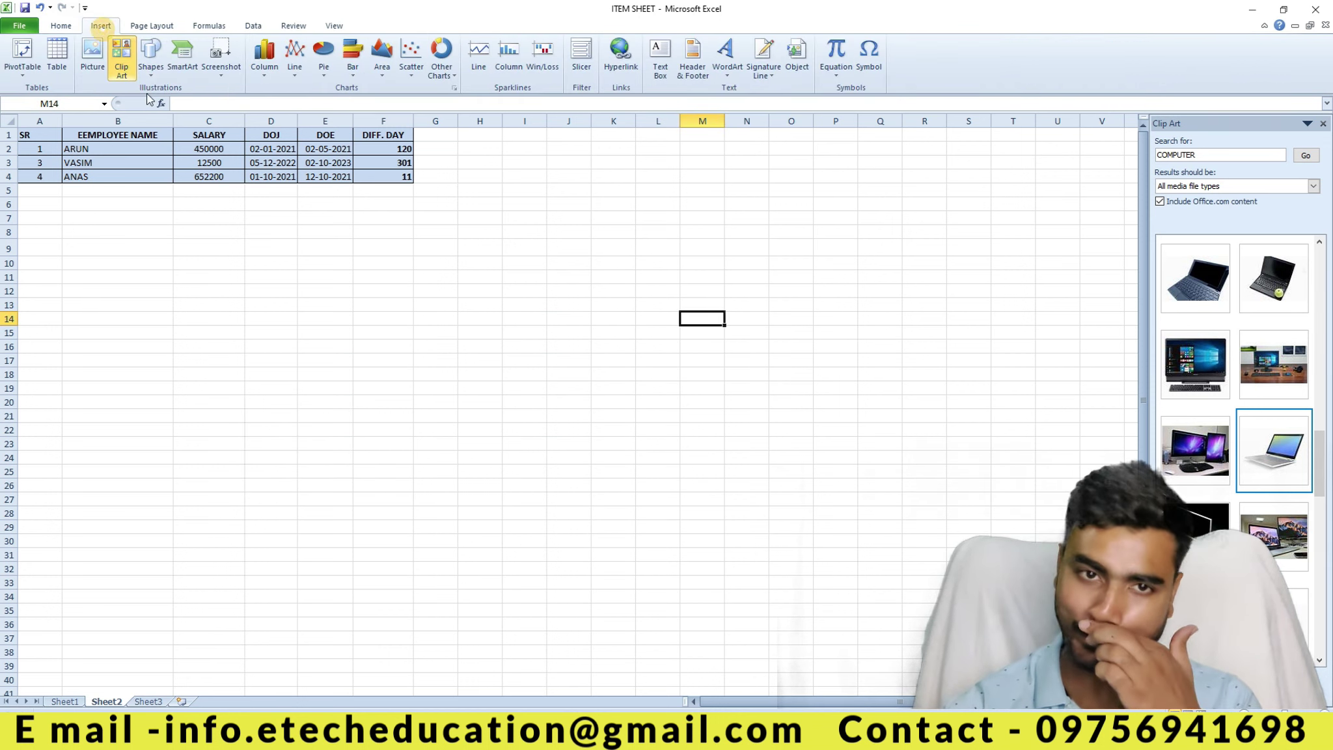
left_click(222, 71)
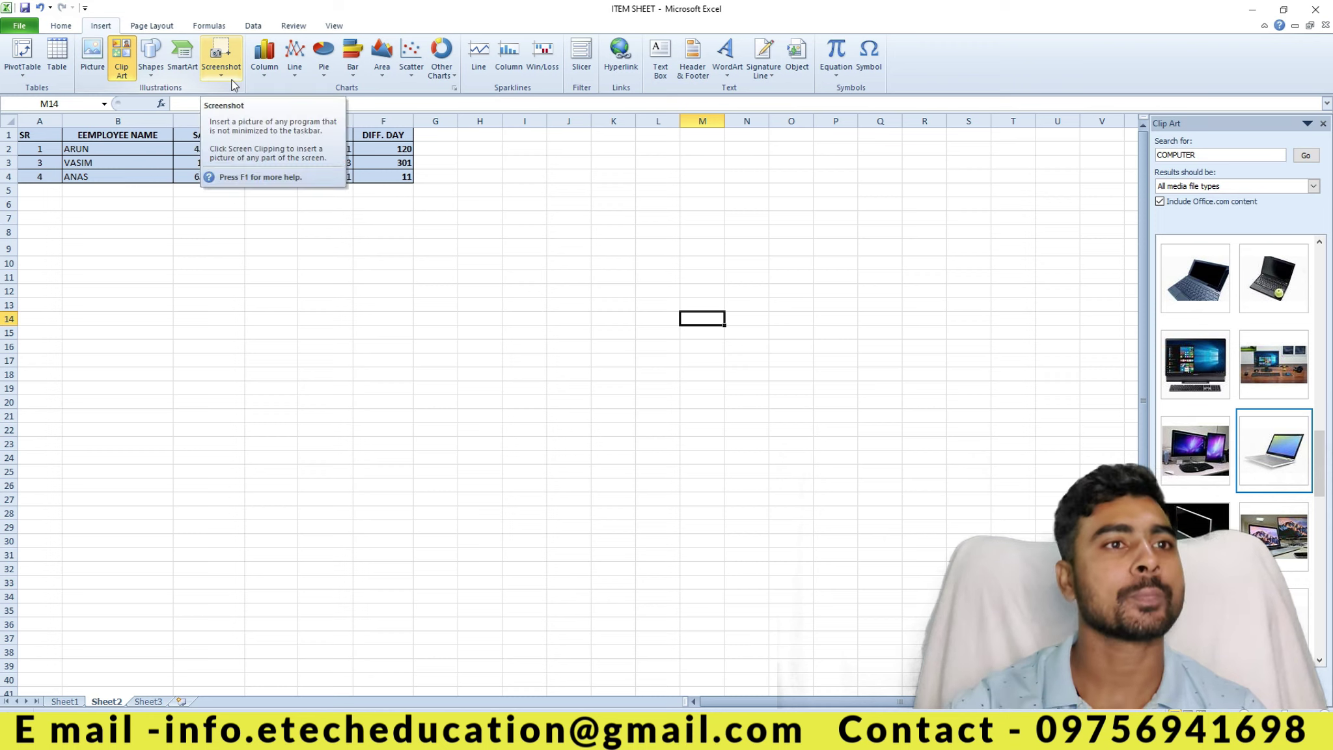
left_click(260, 179)
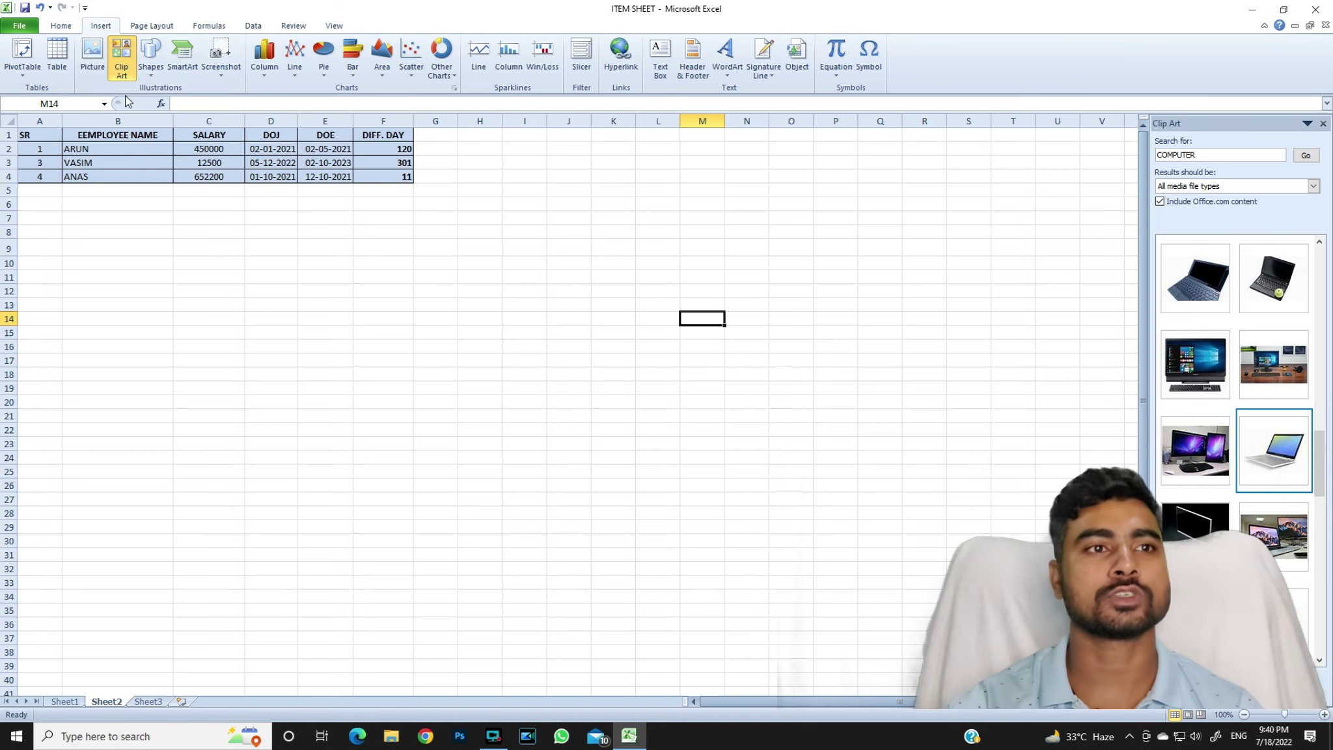
left_click(1322, 123)
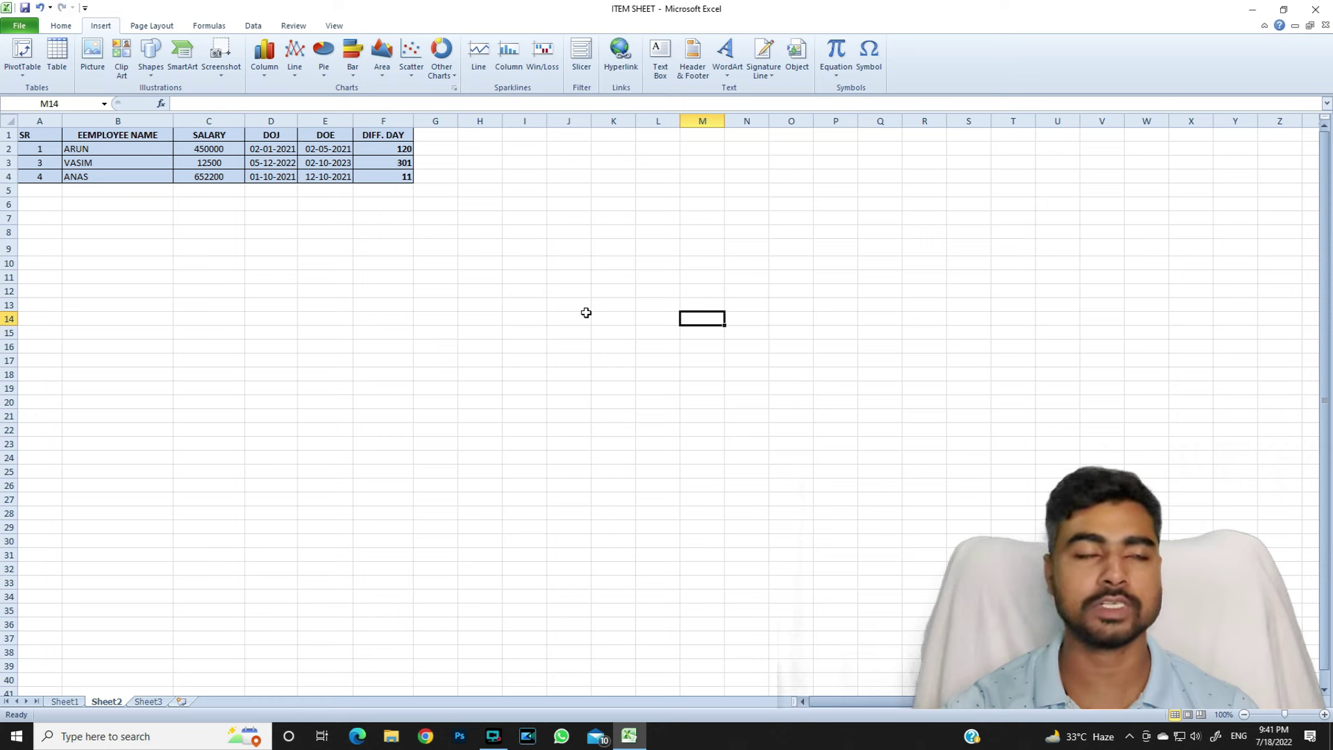
left_click(232, 53)
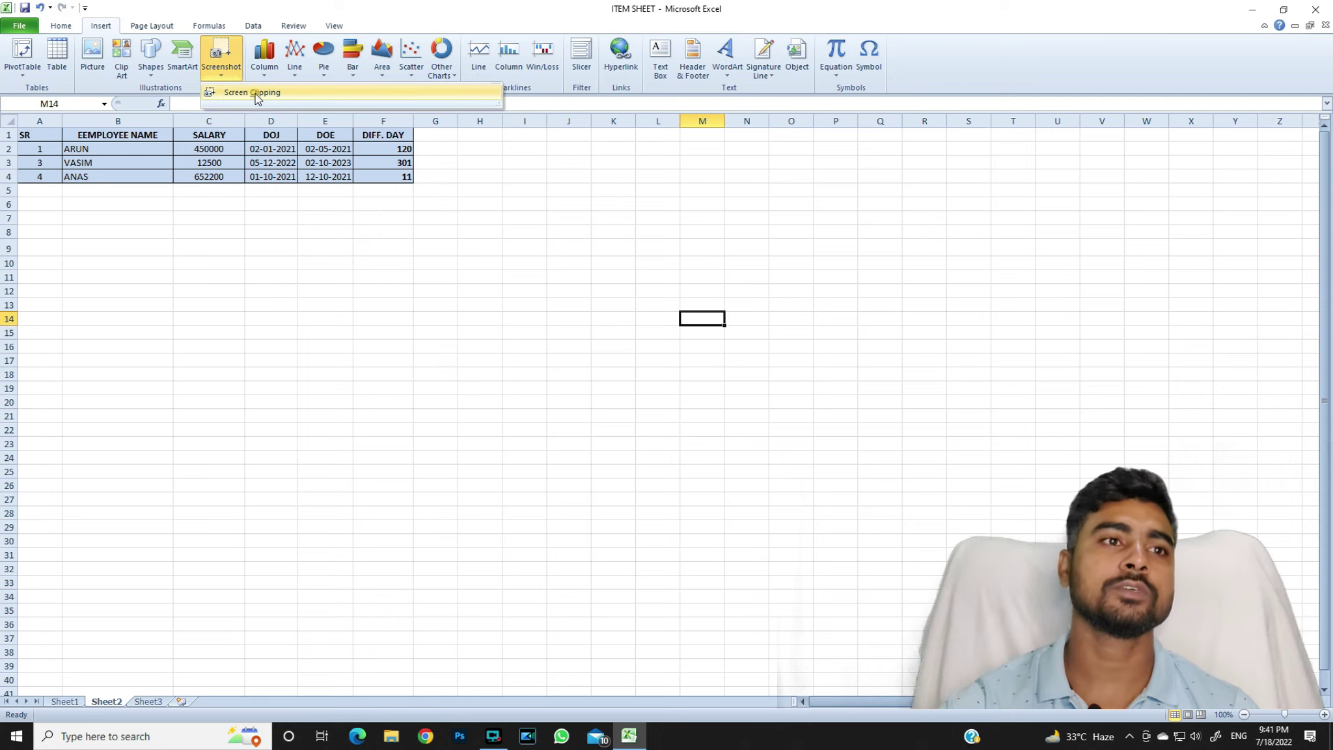
left_click(255, 92)
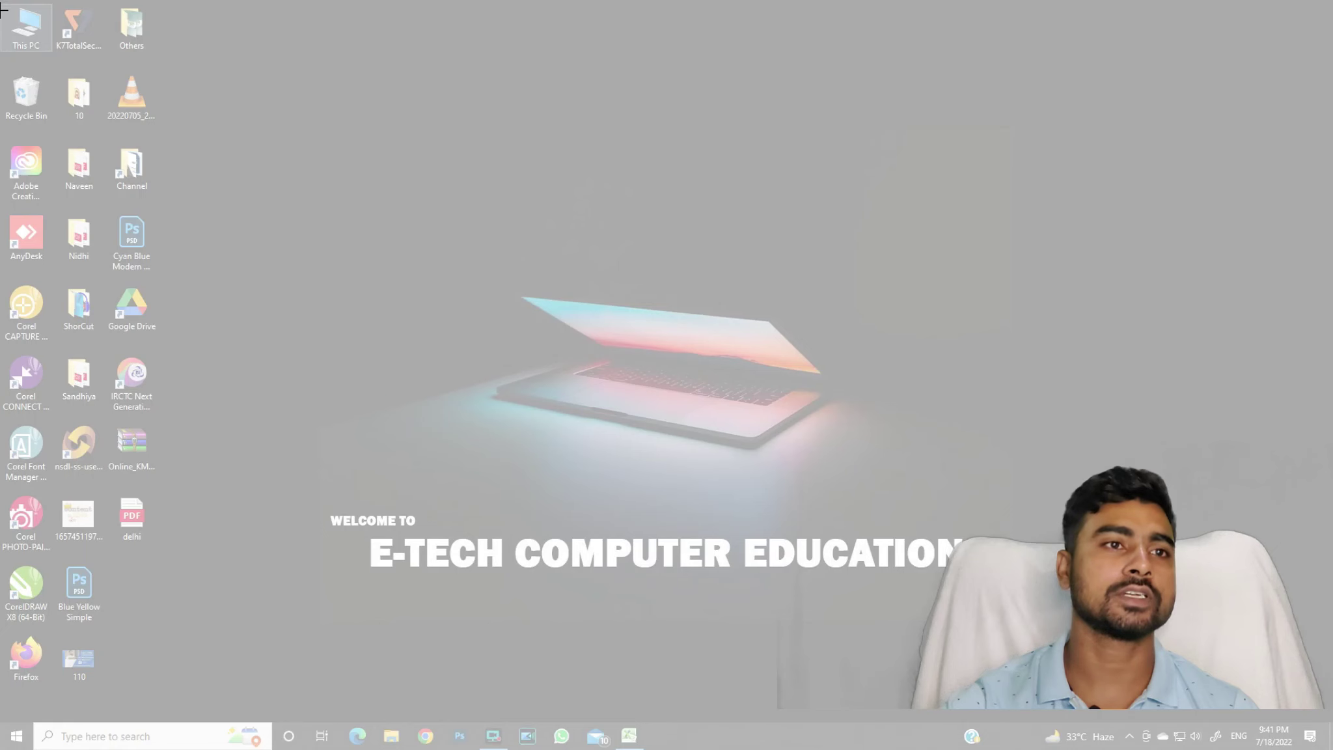
left_click_drag(2, 2, 1118, 523)
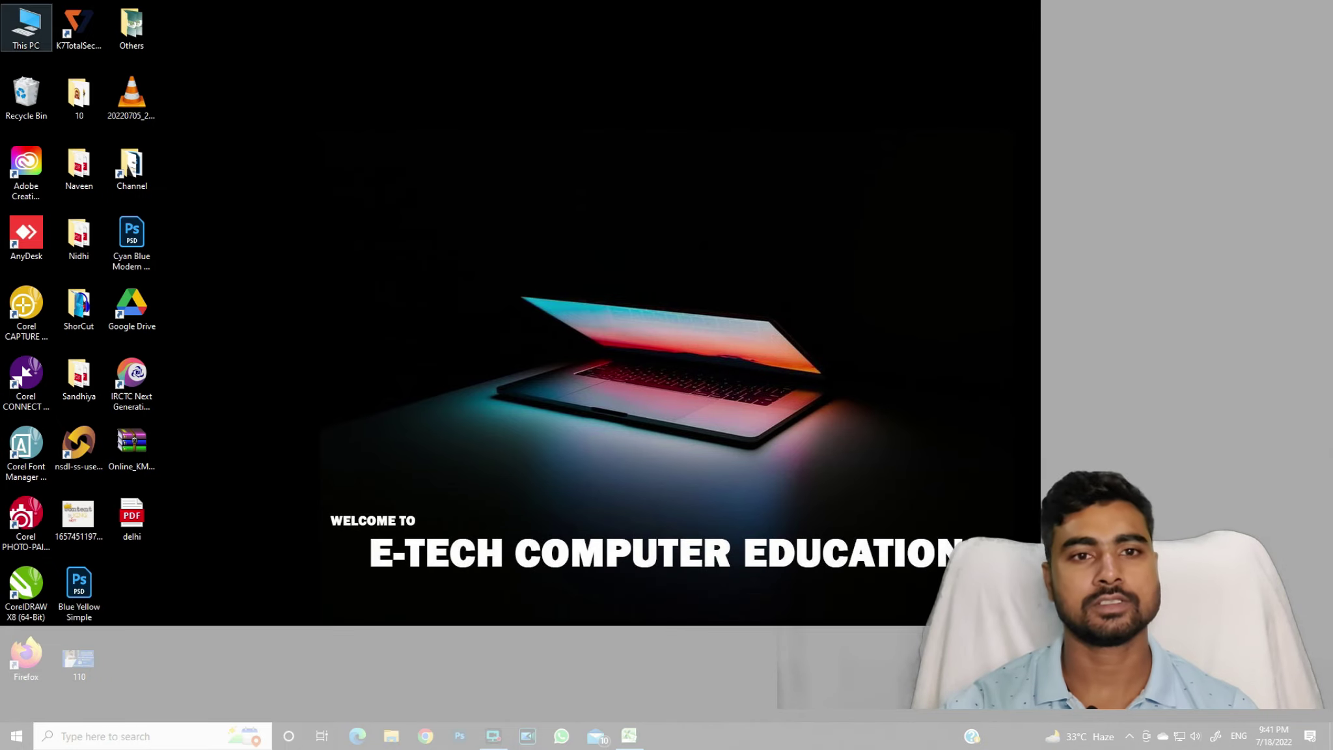
left_click_drag(1118, 522, 1036, 636)
left_click_drag(978, 487, 710, 444)
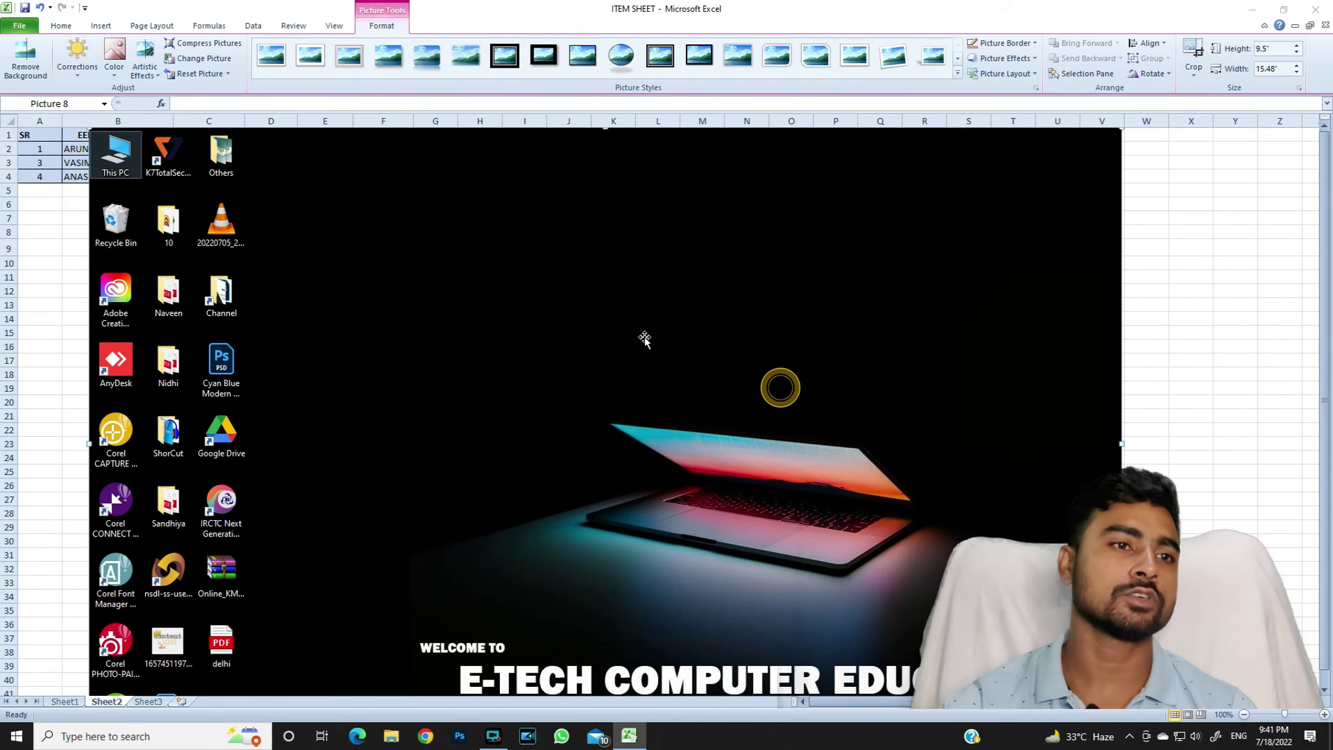
left_click_drag(710, 444, 634, 313)
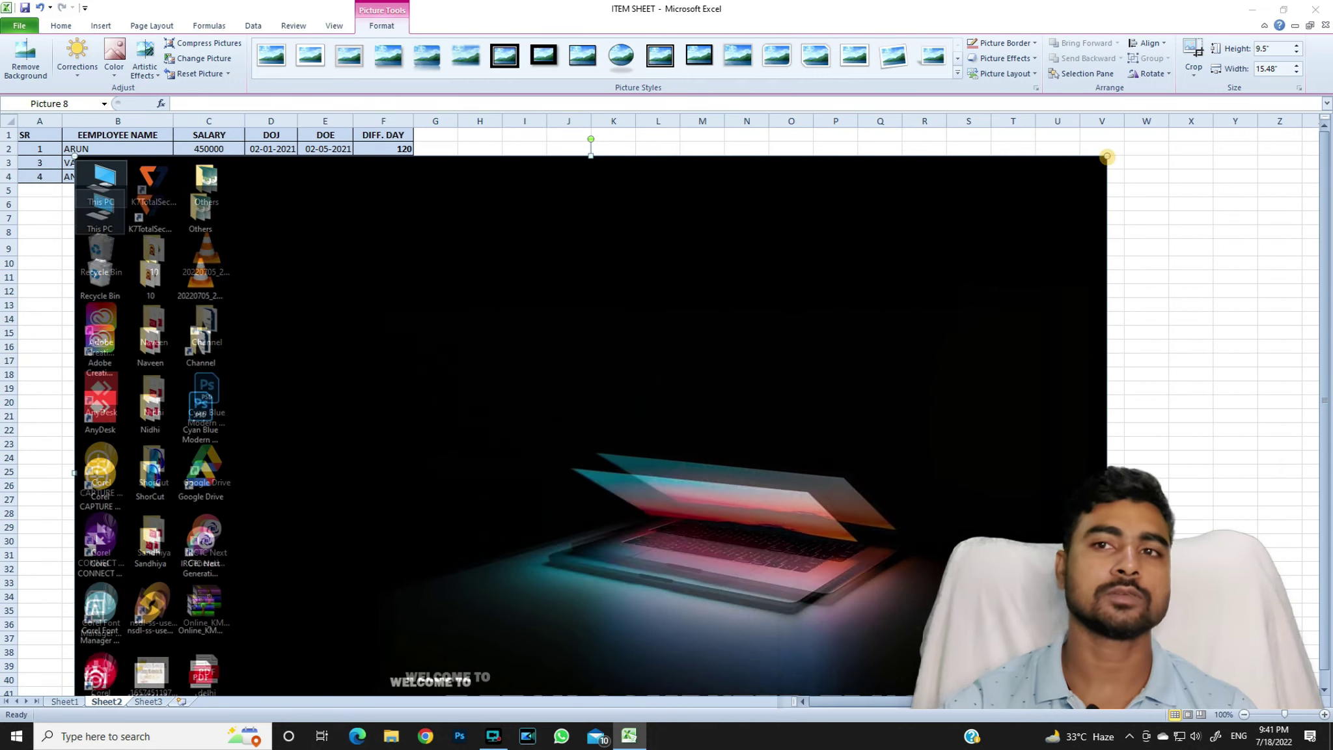
left_click_drag(1107, 156, 826, 327)
mouse_move(413, 447)
left_mouse_down()
mouse_move(691, 297)
mouse_move(635, 348)
left_mouse_up()
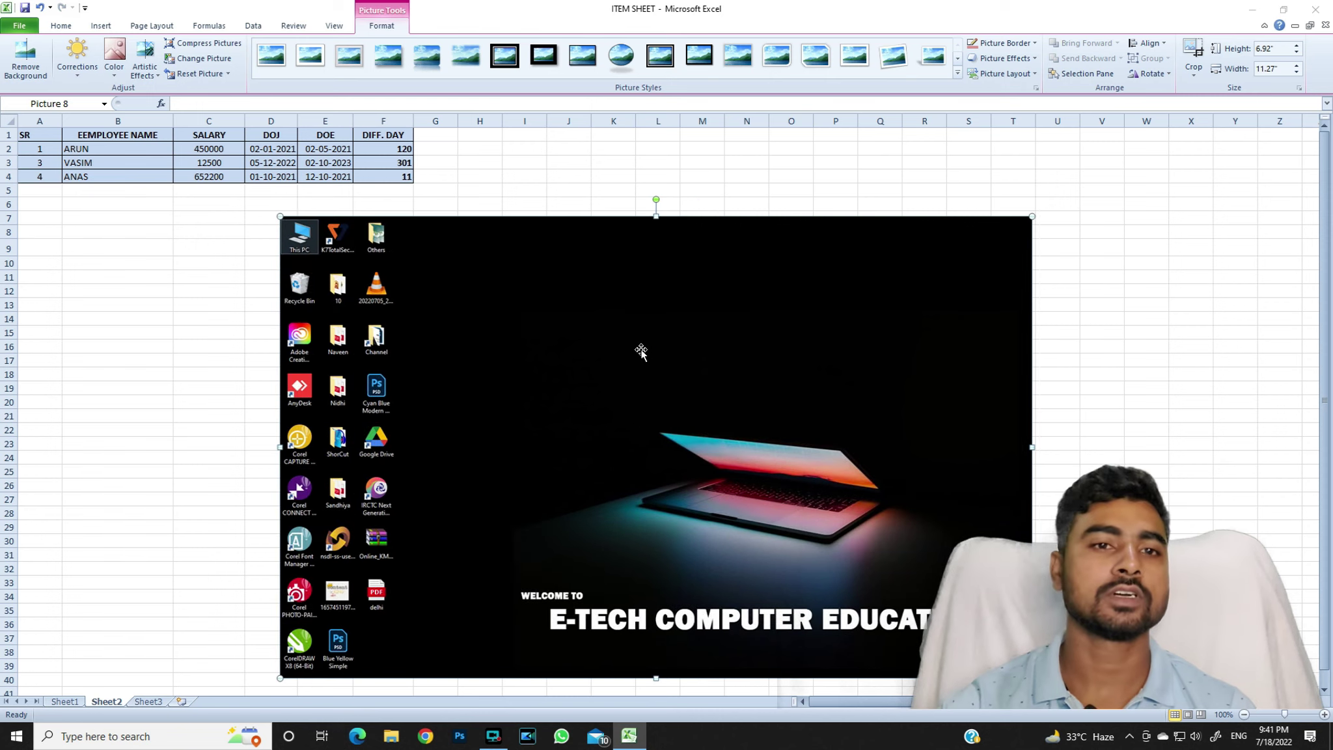
key("Delete")
left_click(431, 263)
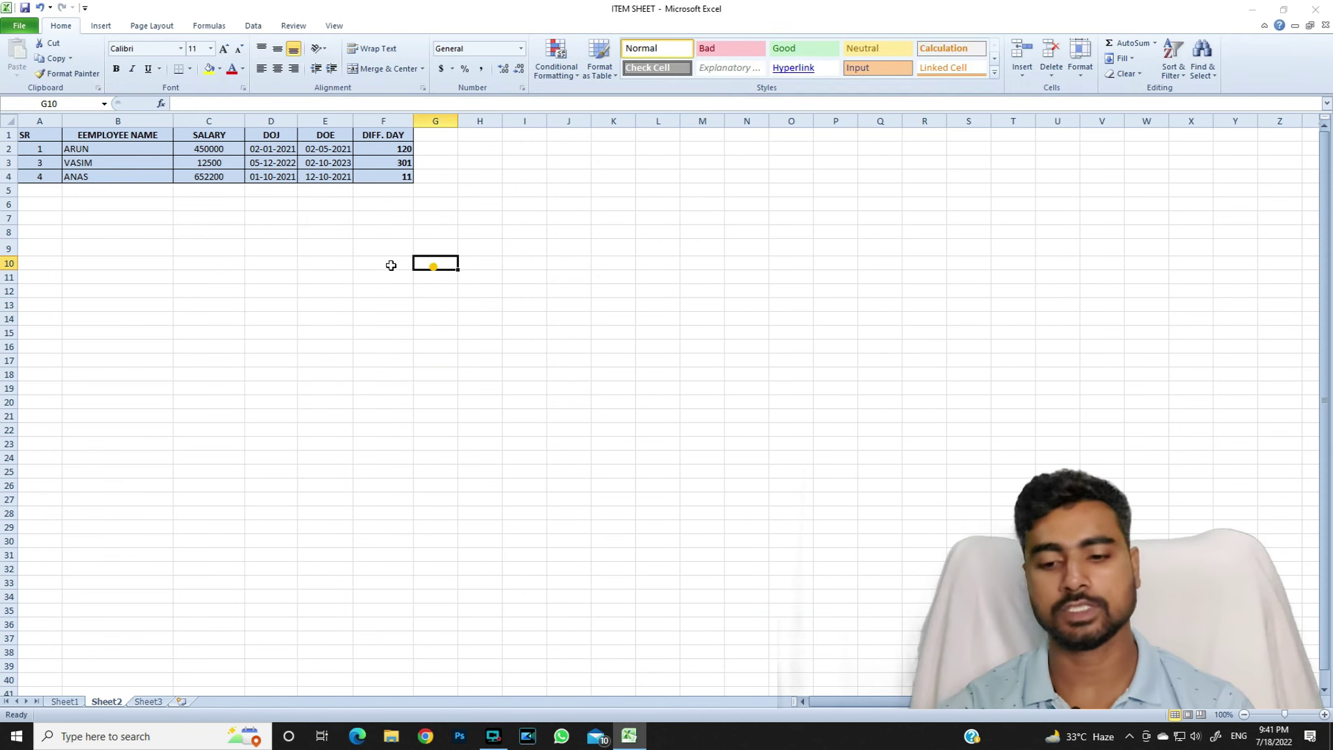
left_click(101, 25)
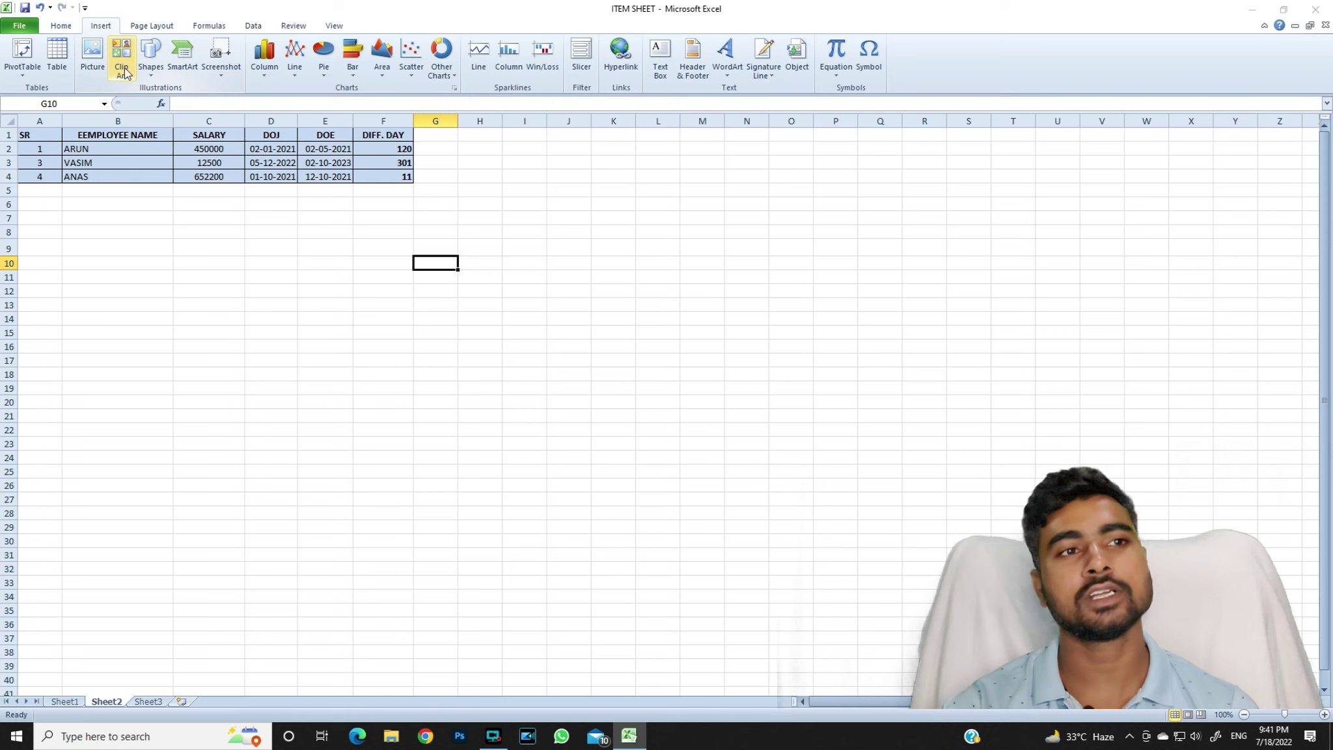
left_click(151, 58)
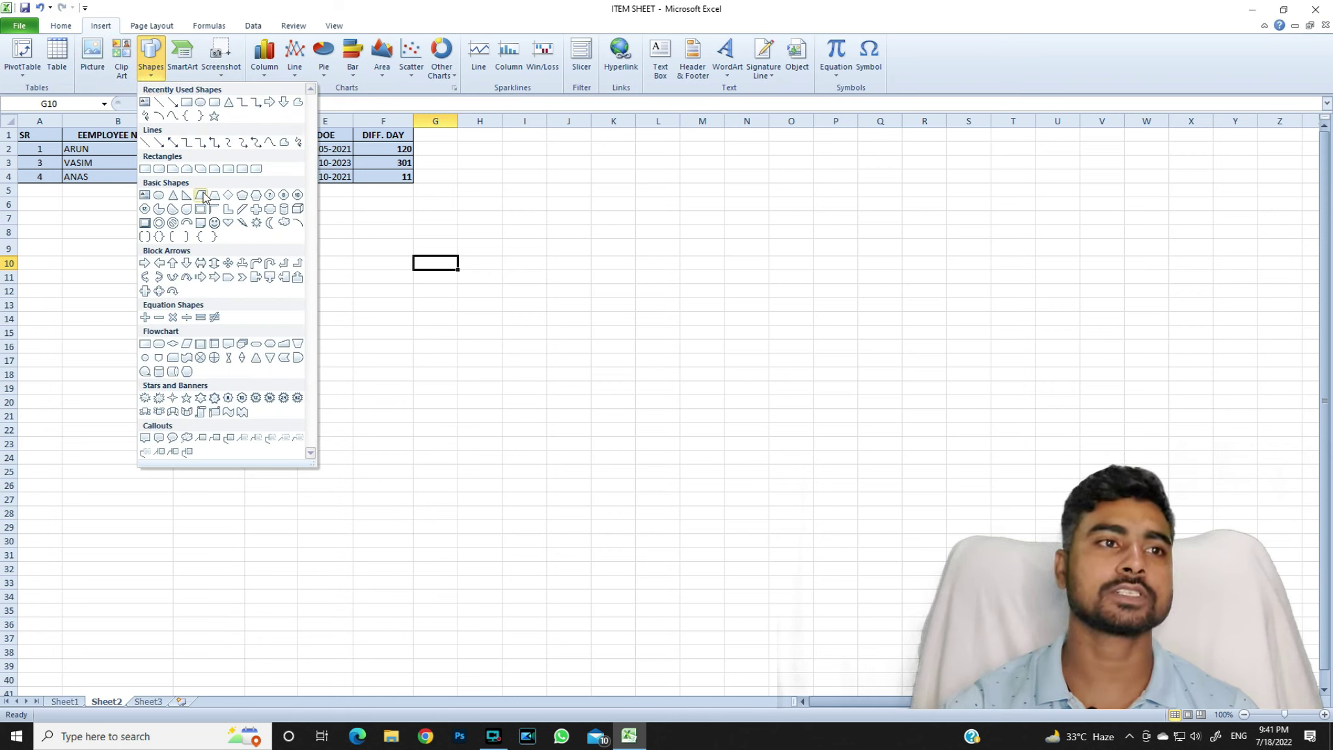
left_click(200, 195)
left_click_drag(147, 196, 554, 545)
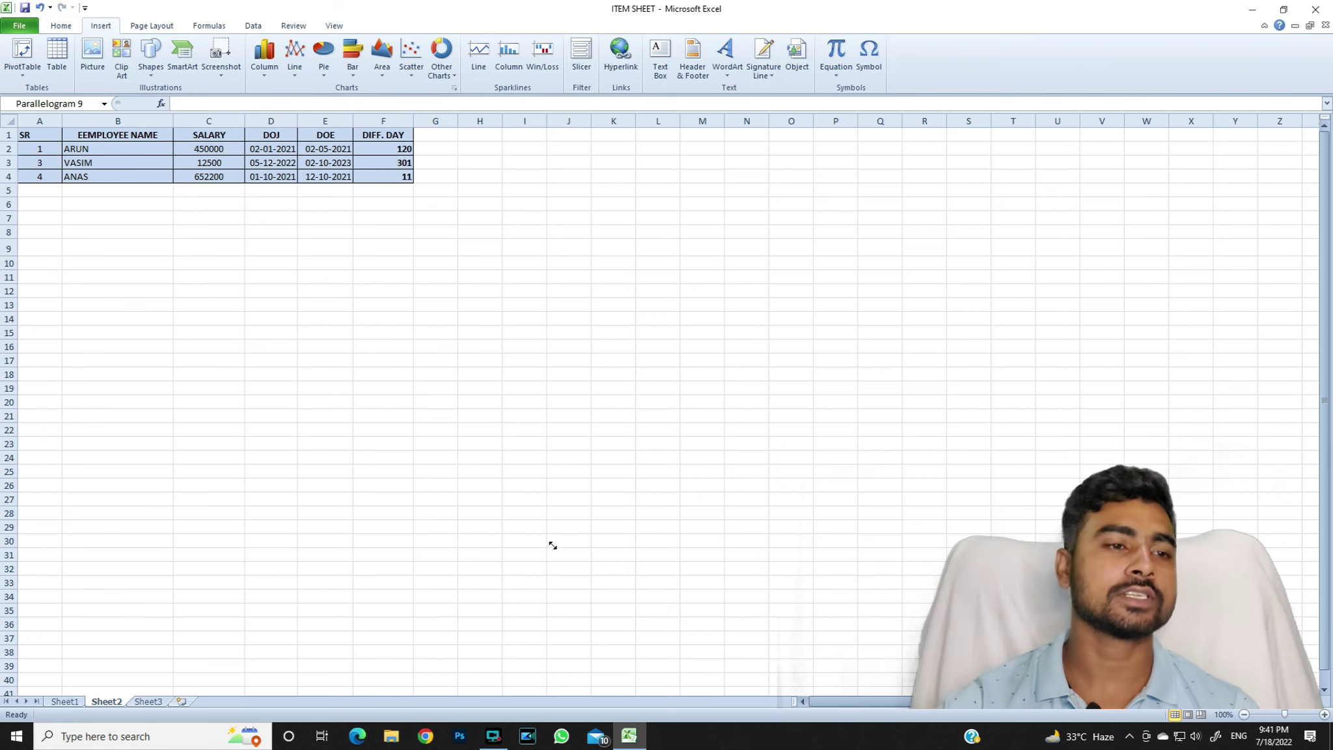
left_click_drag(398, 400, 451, 418)
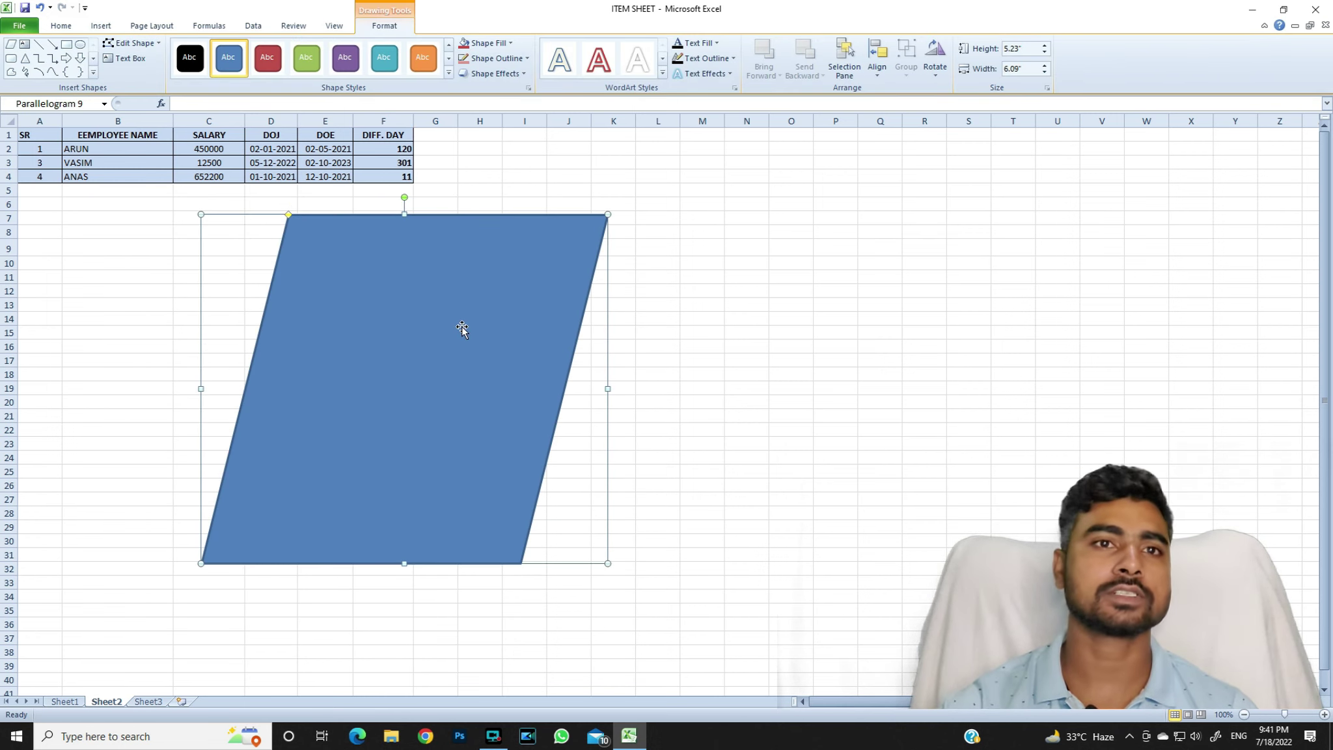
key("Delete")
left_click(101, 26)
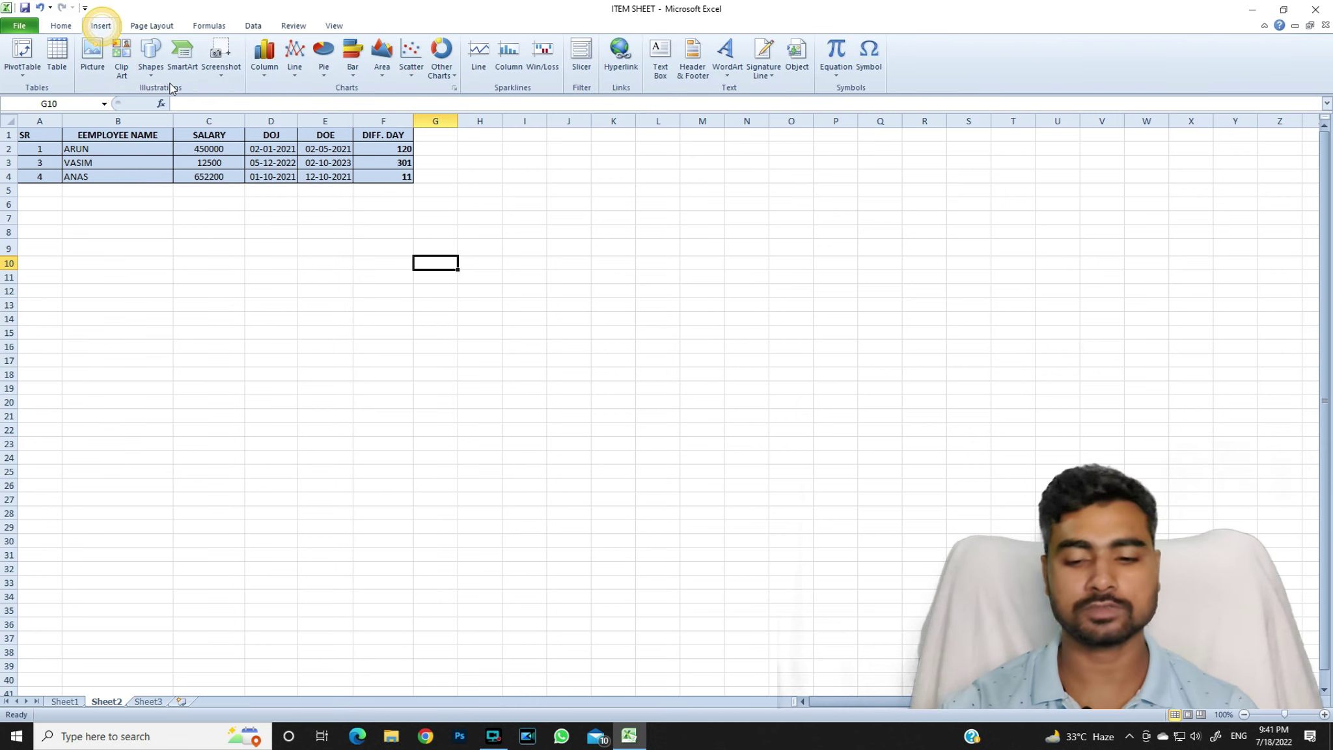
left_click(147, 58)
left_click(204, 102)
left_click_drag(192, 231, 643, 481)
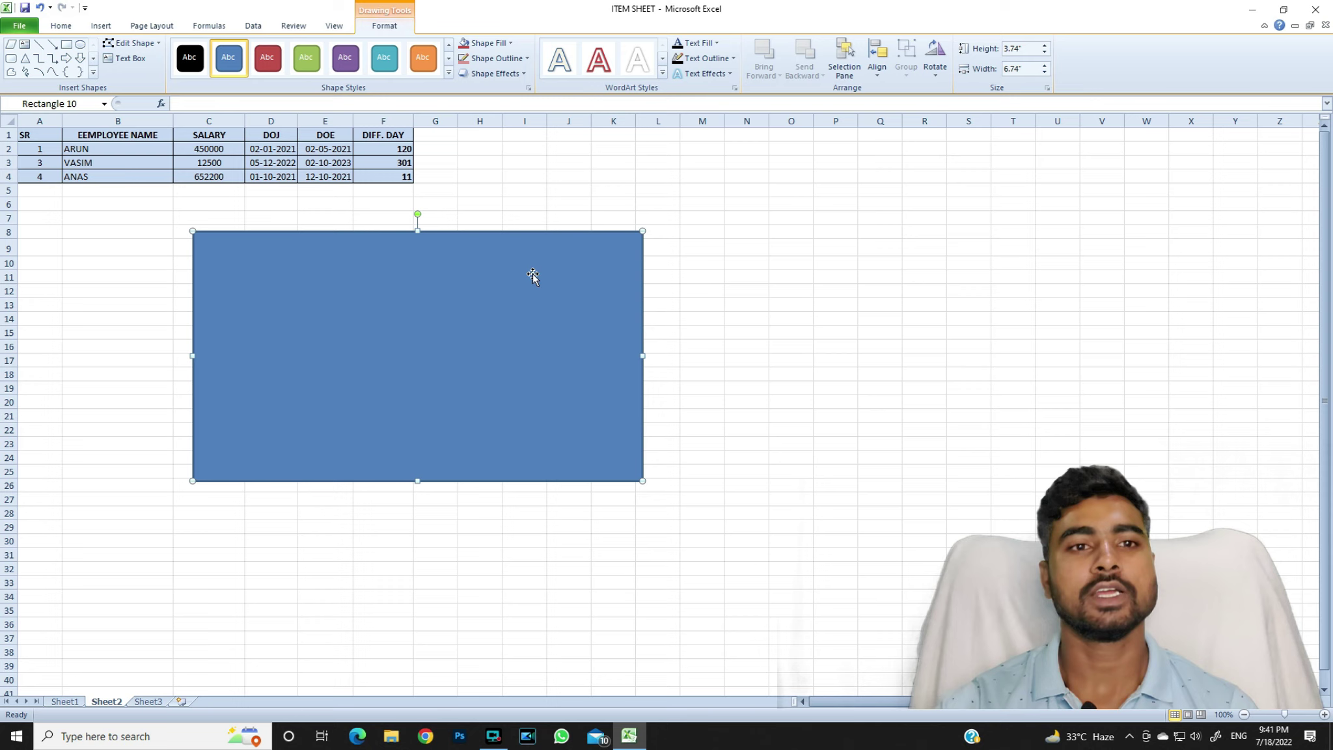
left_click_drag(428, 302, 325, 304)
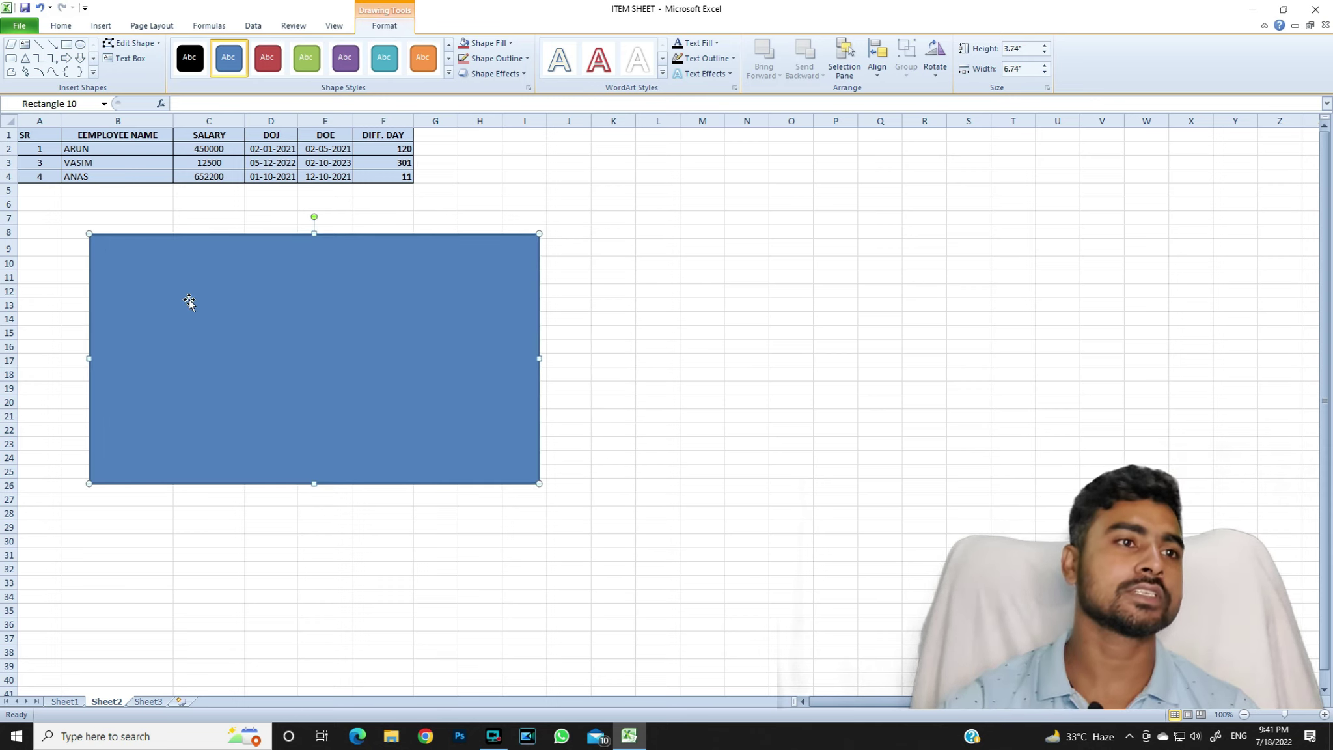
mouse_move(424, 324)
left_mouse_down()
mouse_move(421, 339)
mouse_move(333, 279)
left_mouse_up()
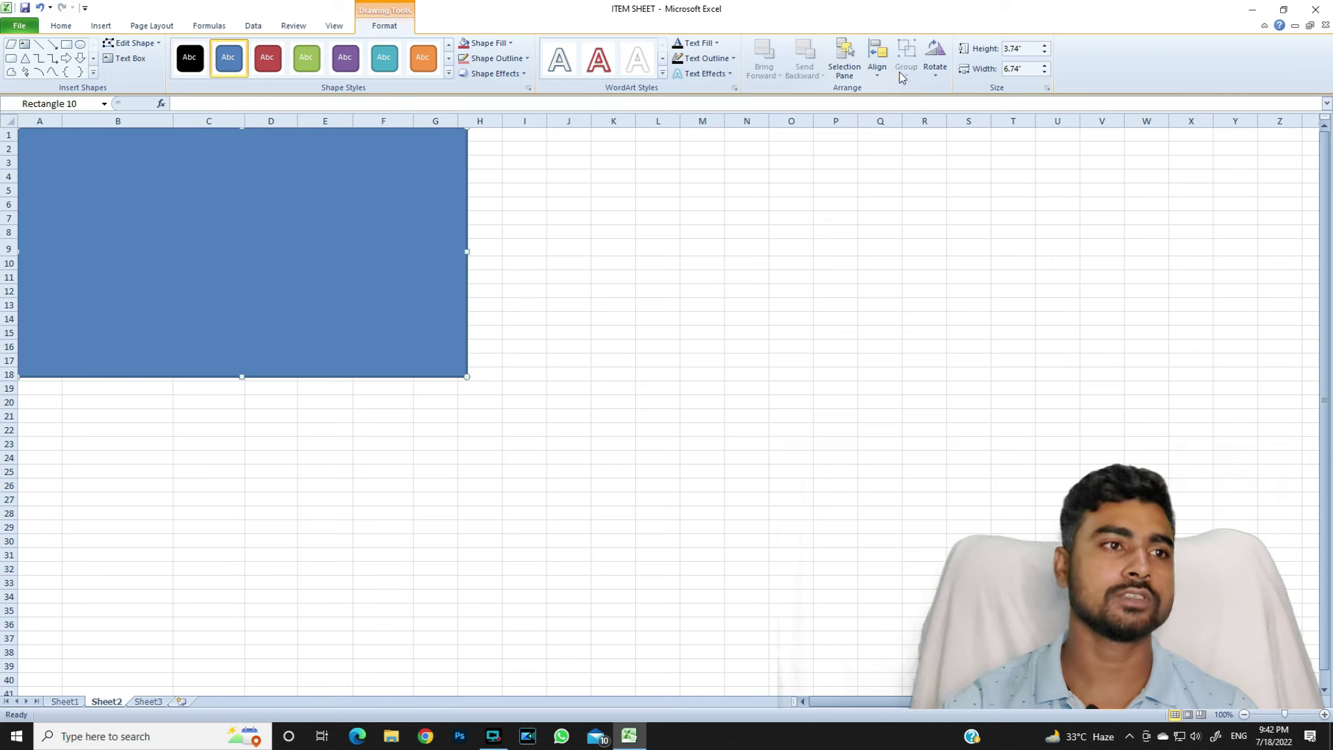
left_click(877, 69)
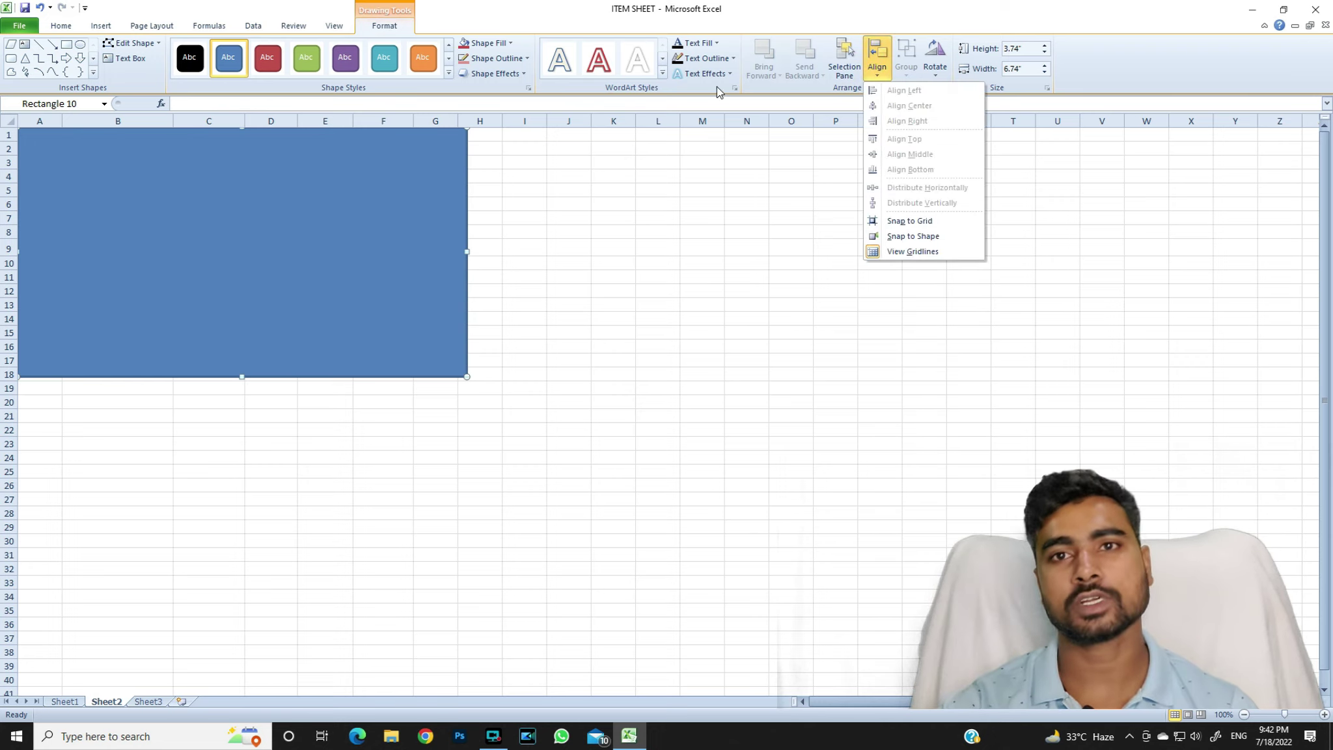
left_click(876, 65)
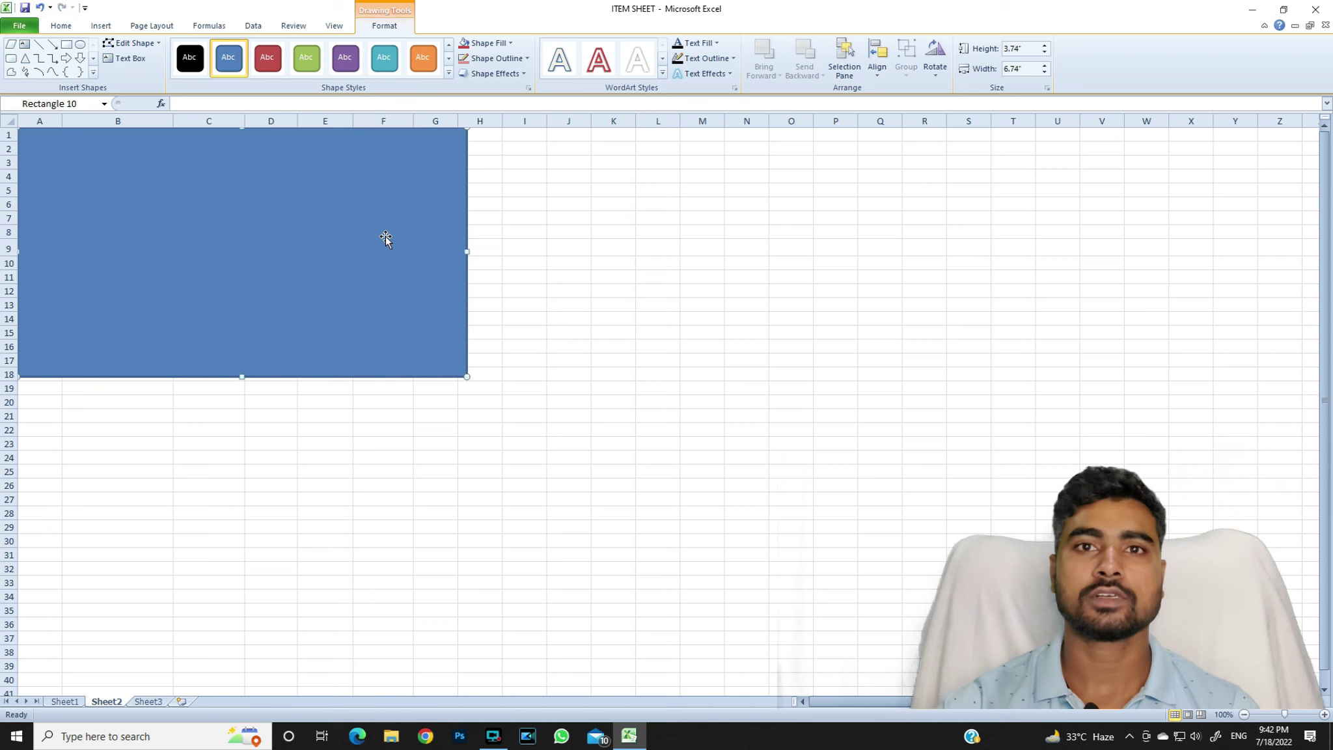
left_click_drag(385, 239, 381, 311)
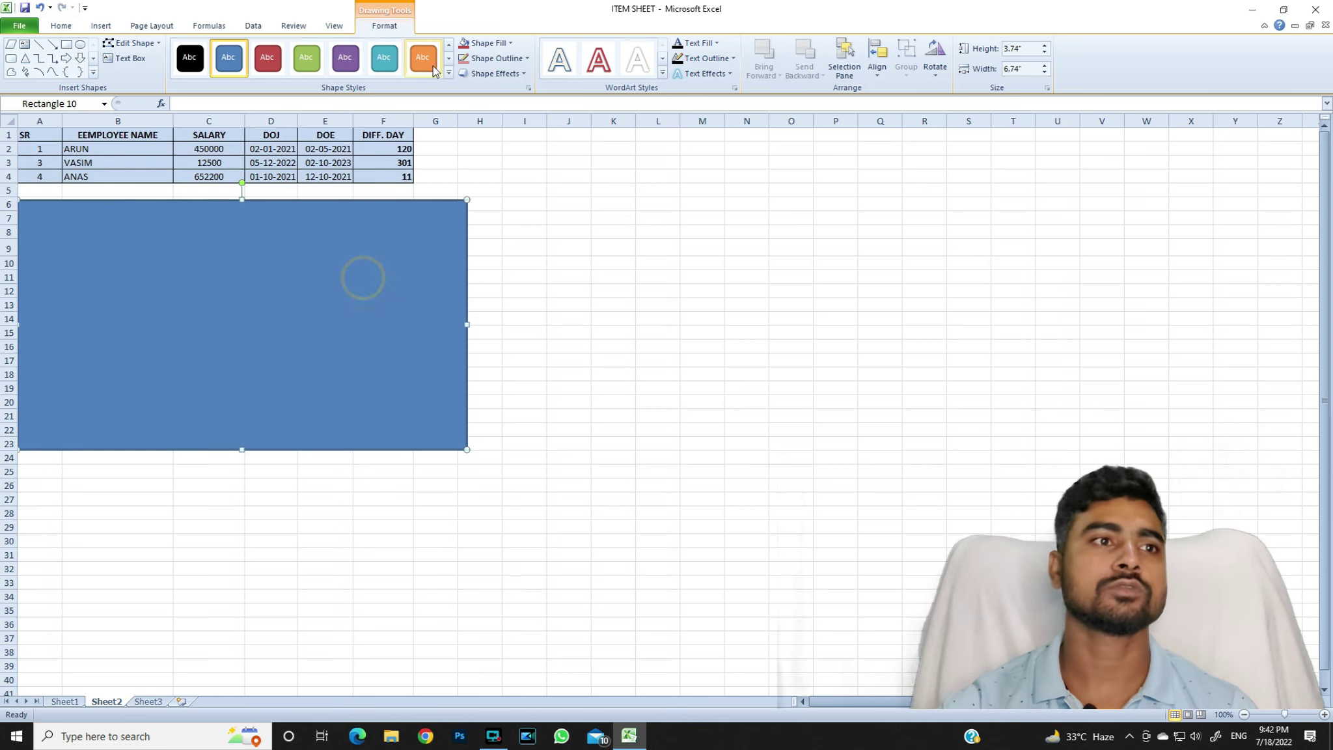
left_click(507, 44)
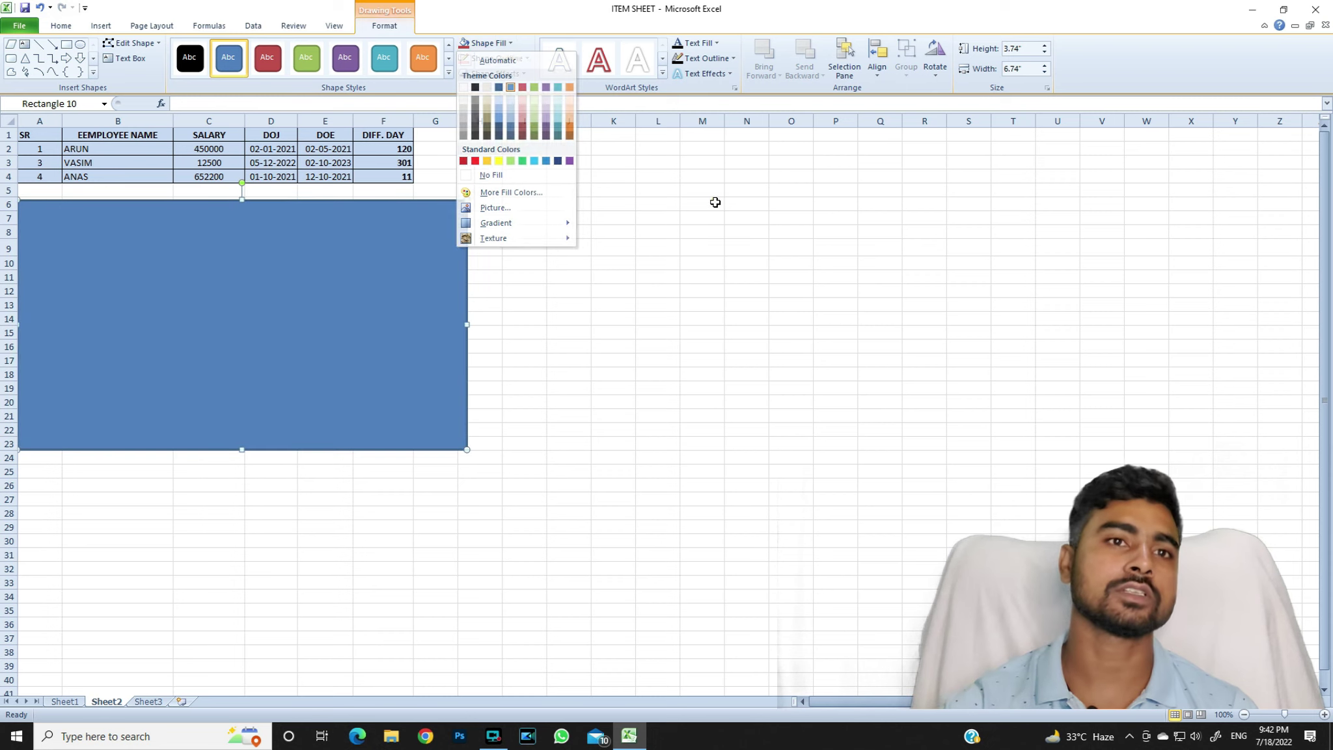
left_click(716, 203)
key("Delete")
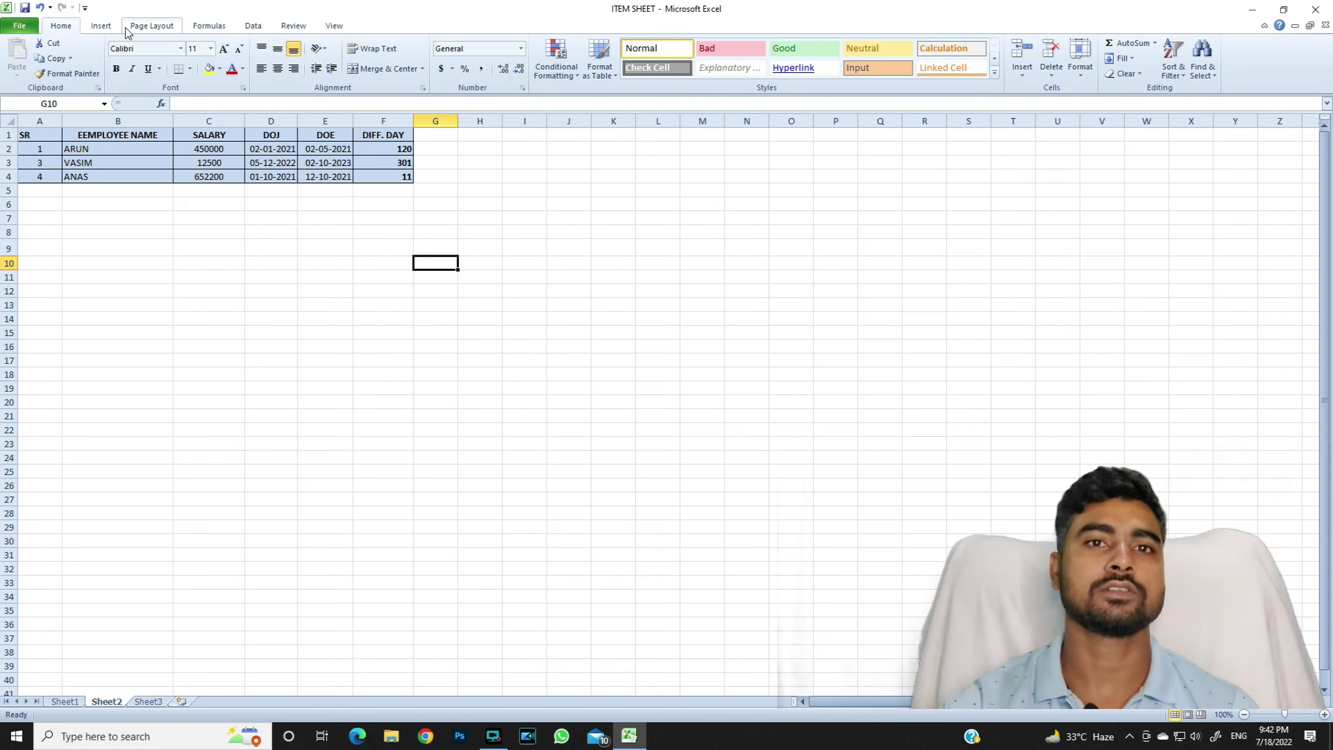
left_click(101, 25)
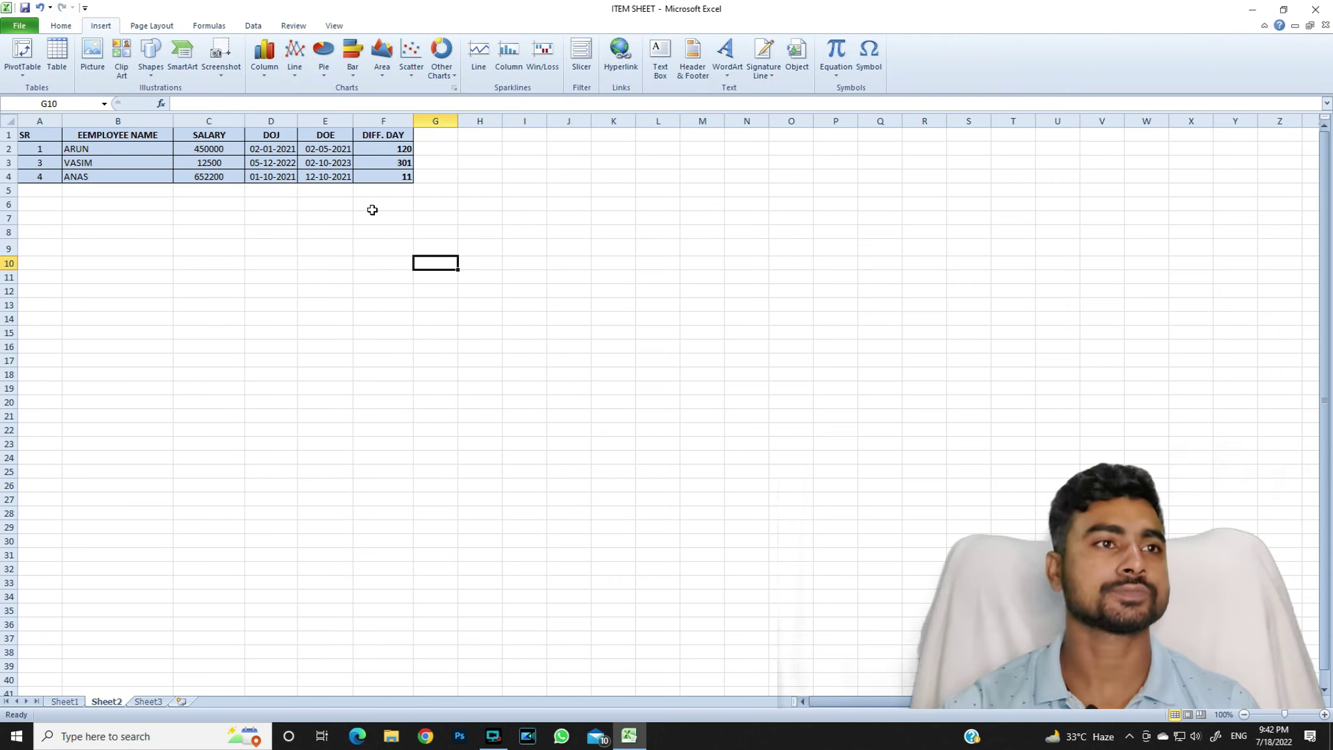
left_click_drag(401, 190, 29, 134)
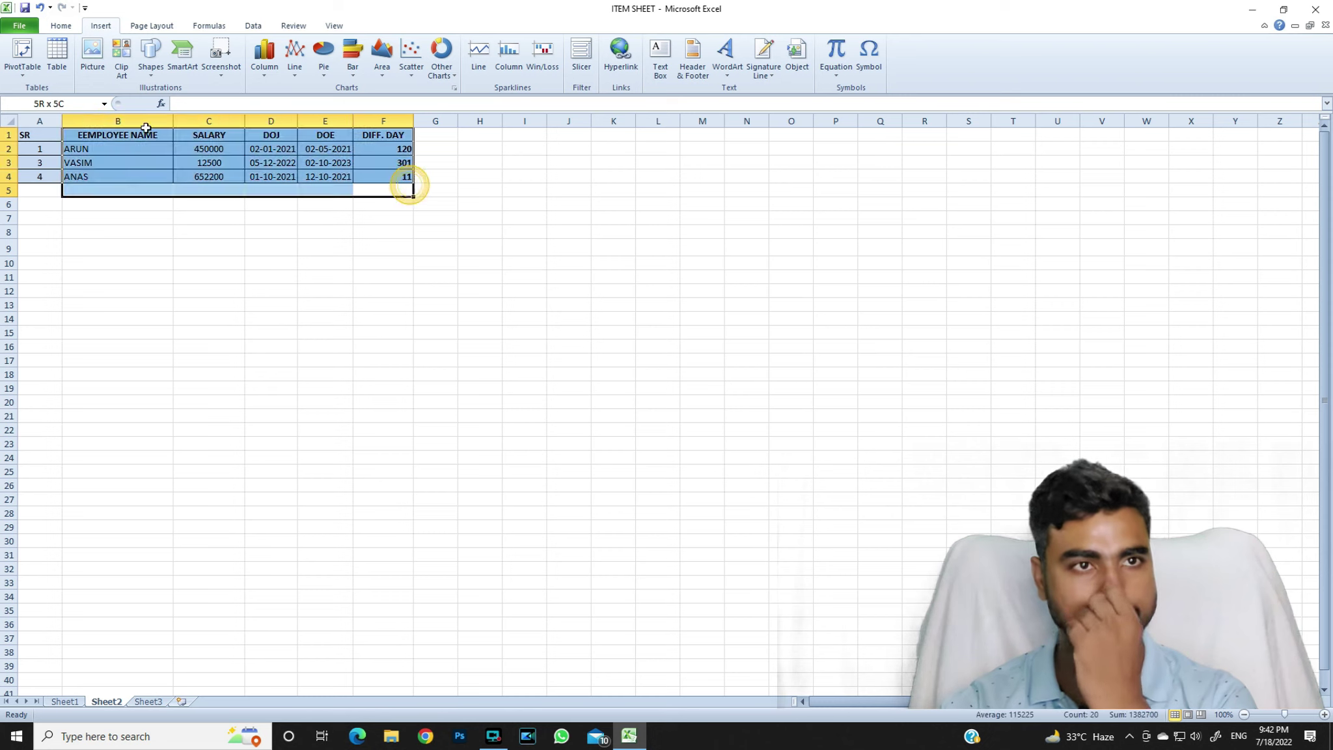
left_click(127, 224)
left_click_drag(402, 188, 2, 121)
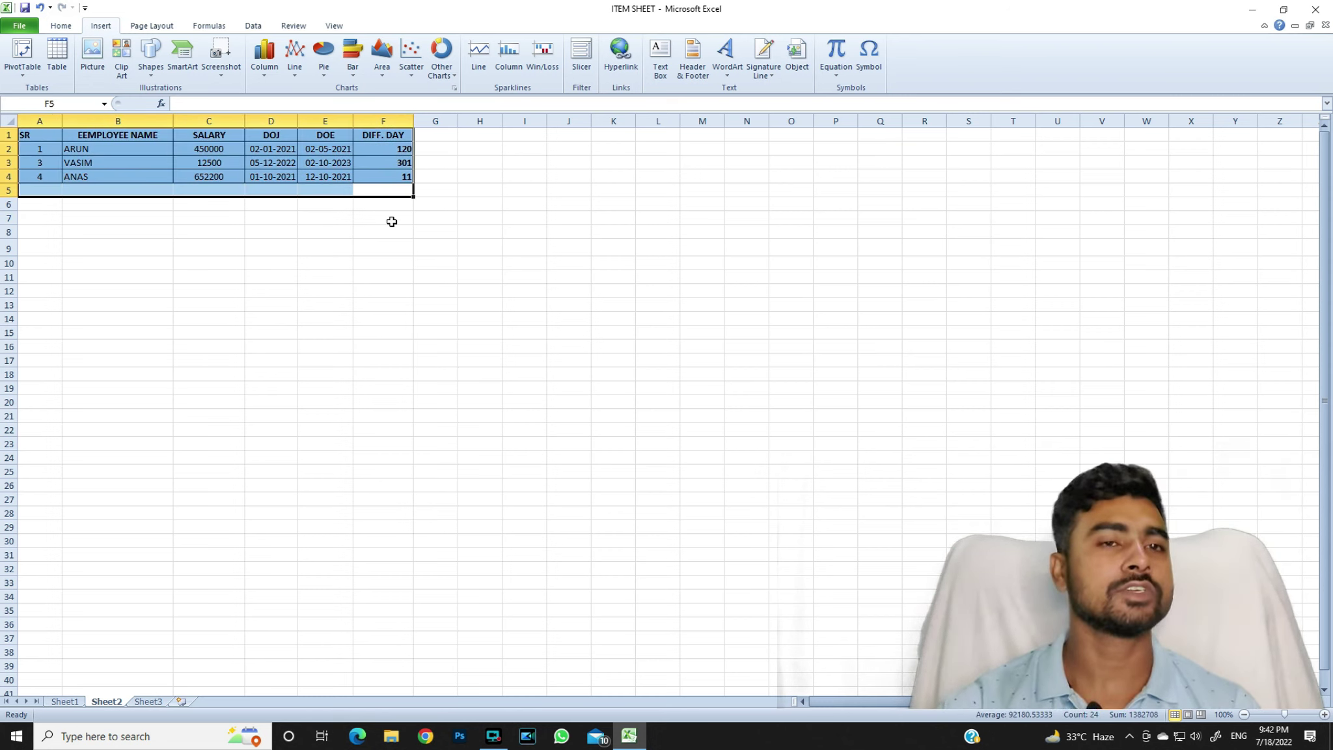
left_click(392, 221)
mouse_move(402, 177)
left_mouse_down()
mouse_move(19, 86)
mouse_move(4, 104)
left_mouse_up()
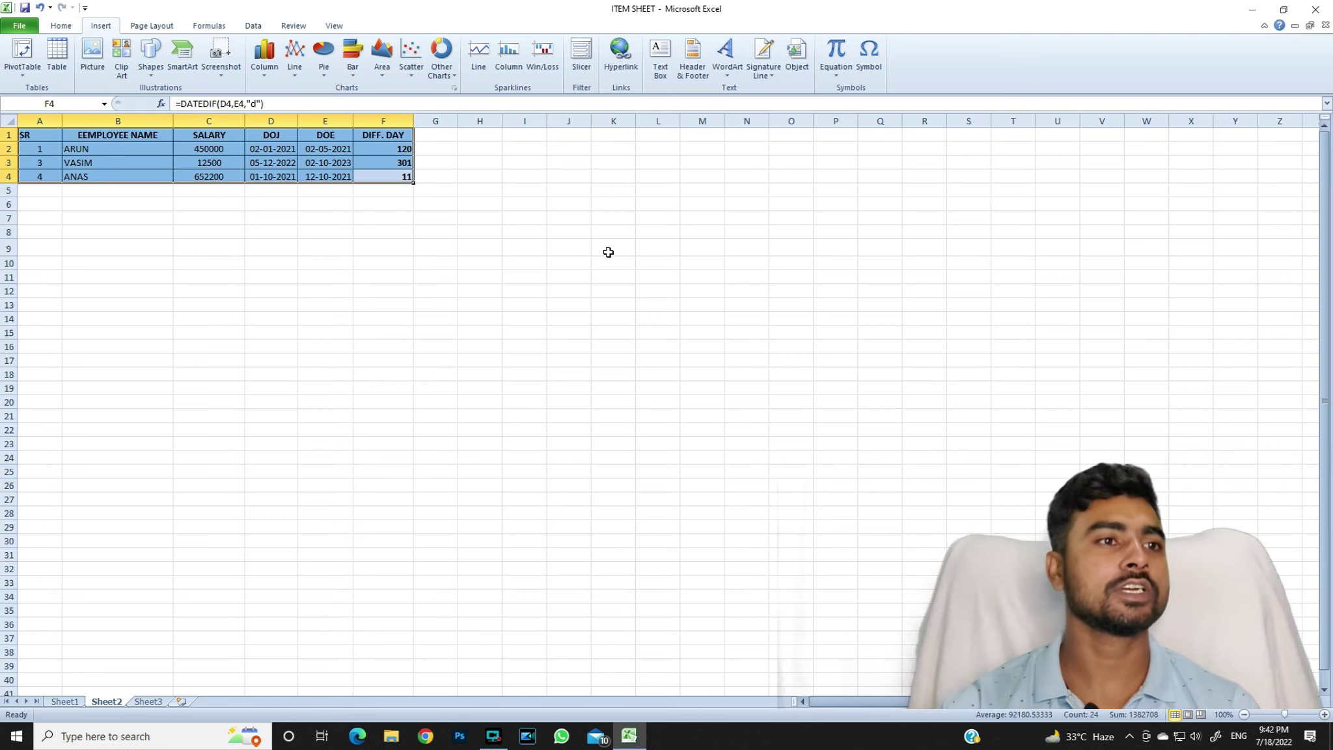